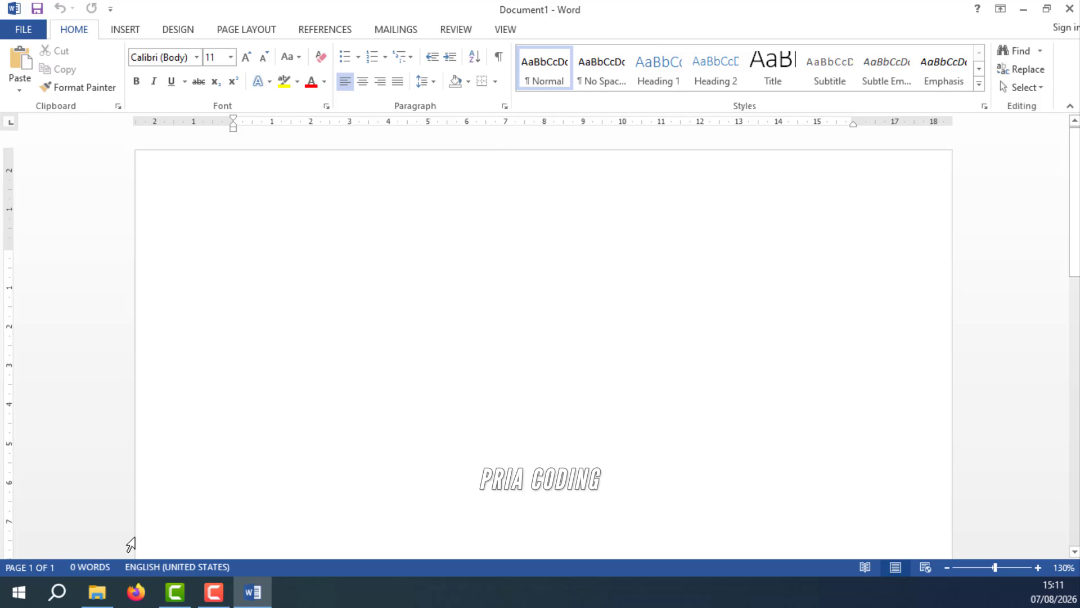
# Switch to File Explorer and look over the foto1 and logo hut ri images in the KUPON DOORPRIZE folder.
pyautogui.click(112, 594)
pyautogui.click(234, 219)
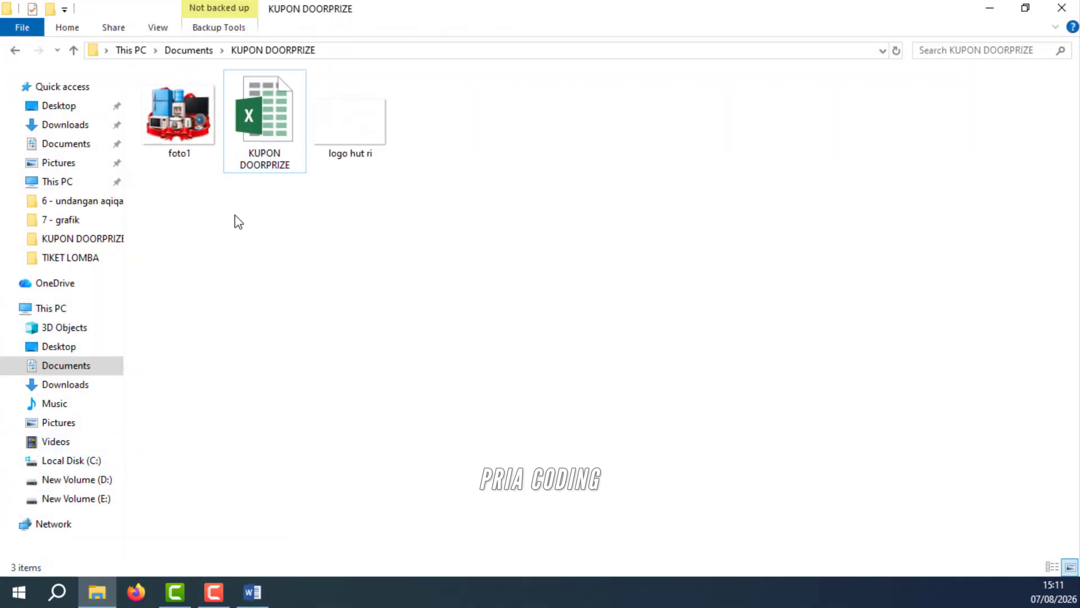
pyautogui.click(178, 93)
pyautogui.click(369, 145)
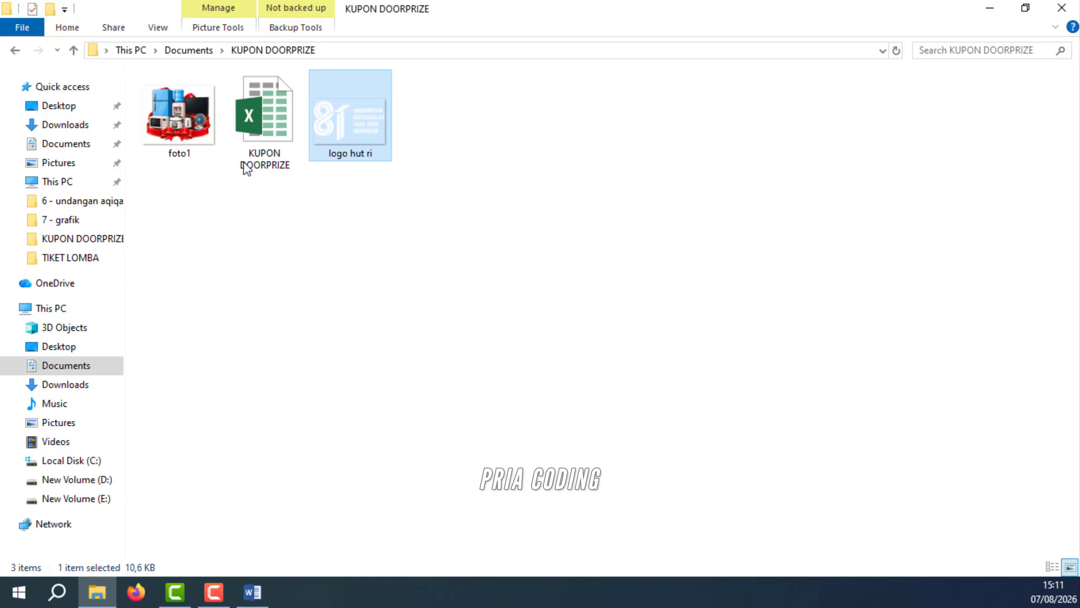
# Open the KUPON DOORPRIZE workbook, review its No and kd_kupon columns, and close it to return to the blank Word document.
pyautogui.click(282, 121)
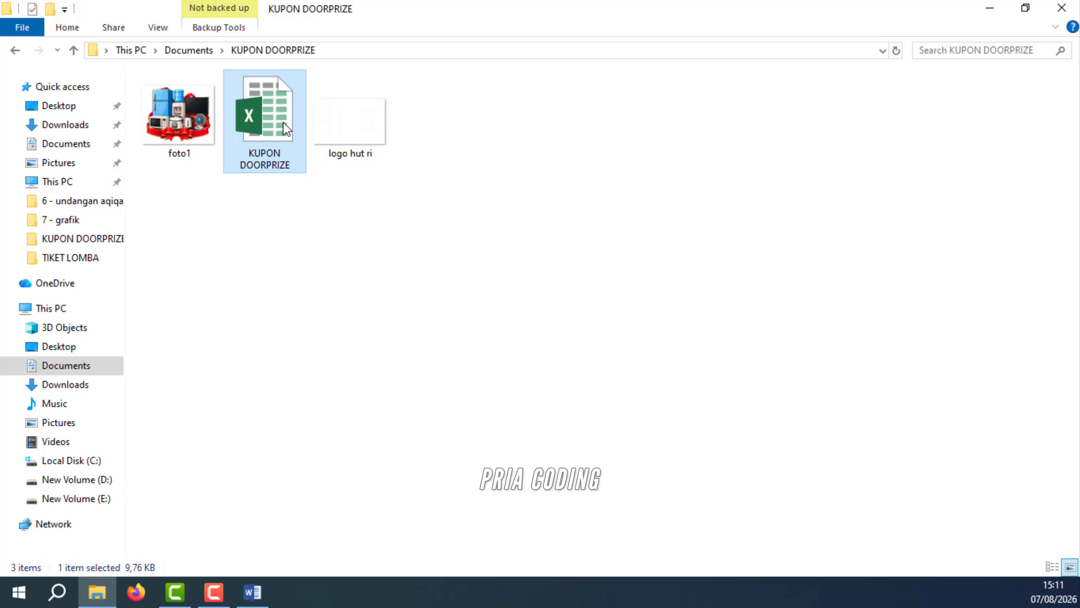
pyautogui.doubleClick(282, 123)
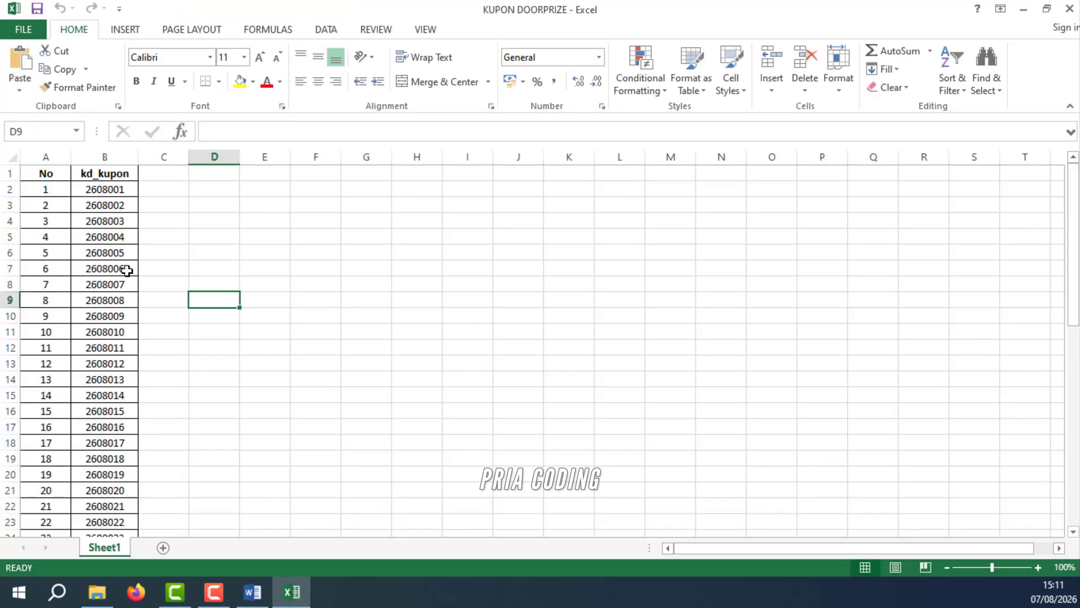
pyautogui.scroll(-11, 110, 248)
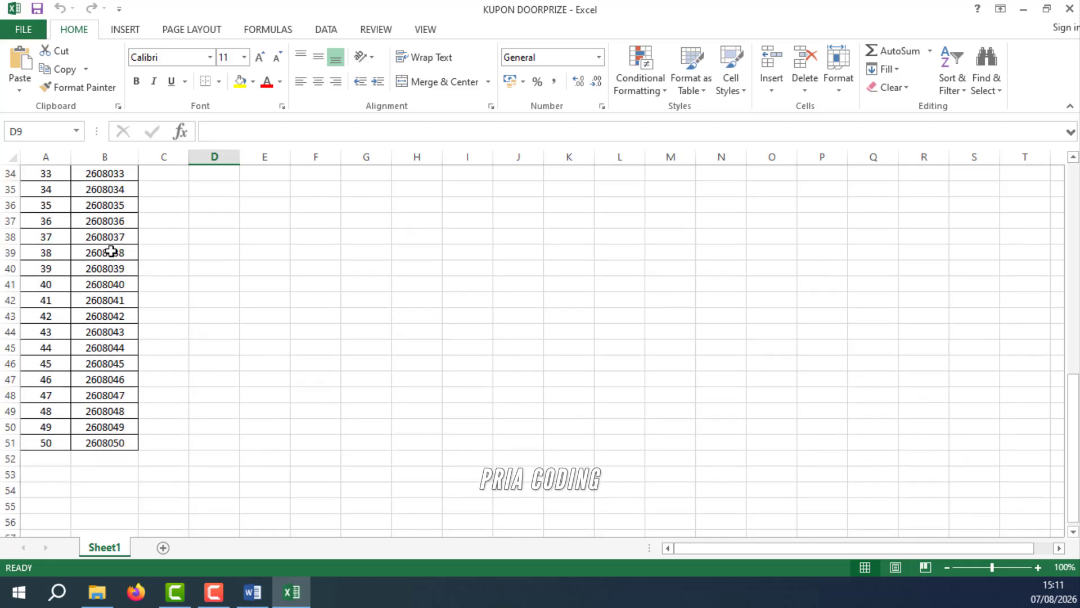
pyautogui.scroll(11, 111, 252)
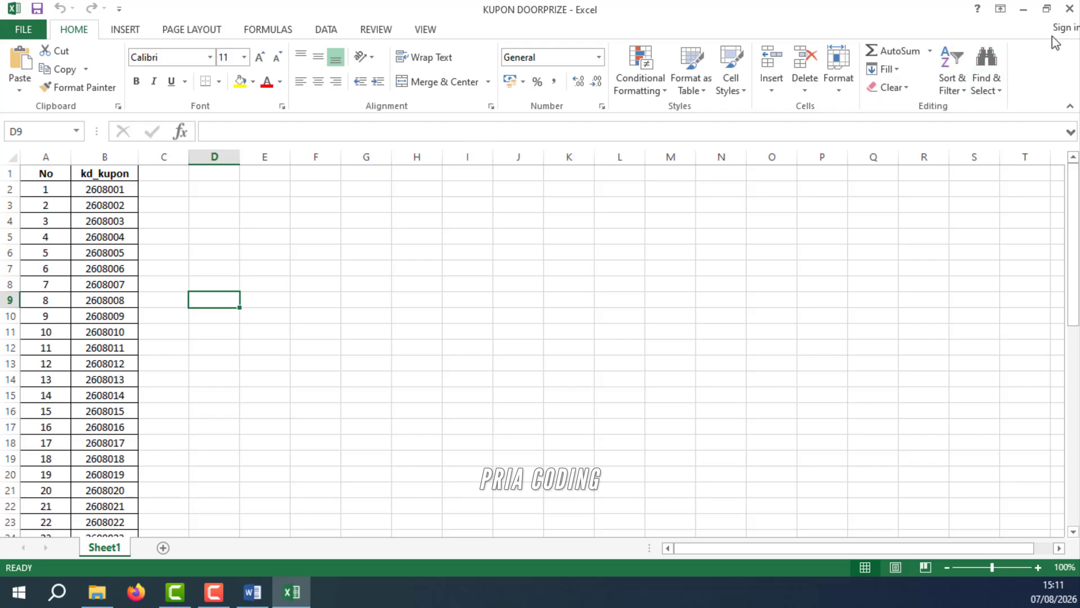
pyautogui.click(1069, 9)
pyautogui.click(993, 10)
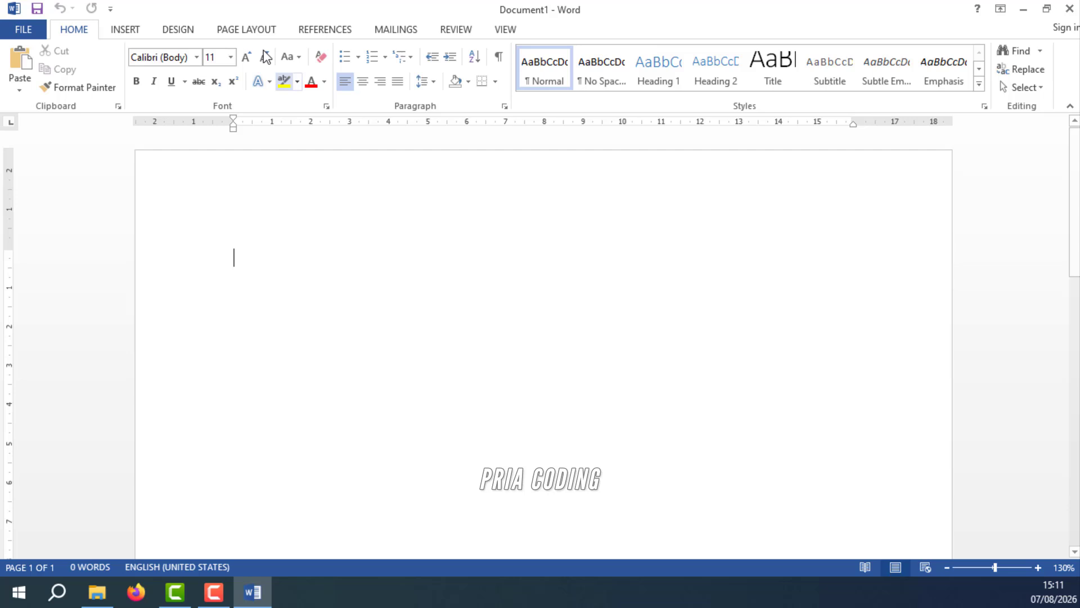
# Set the top, bottom, left and right page margins to 0,5 cm and choose the paper size.
pyautogui.click(256, 31)
pyautogui.click(24, 81)
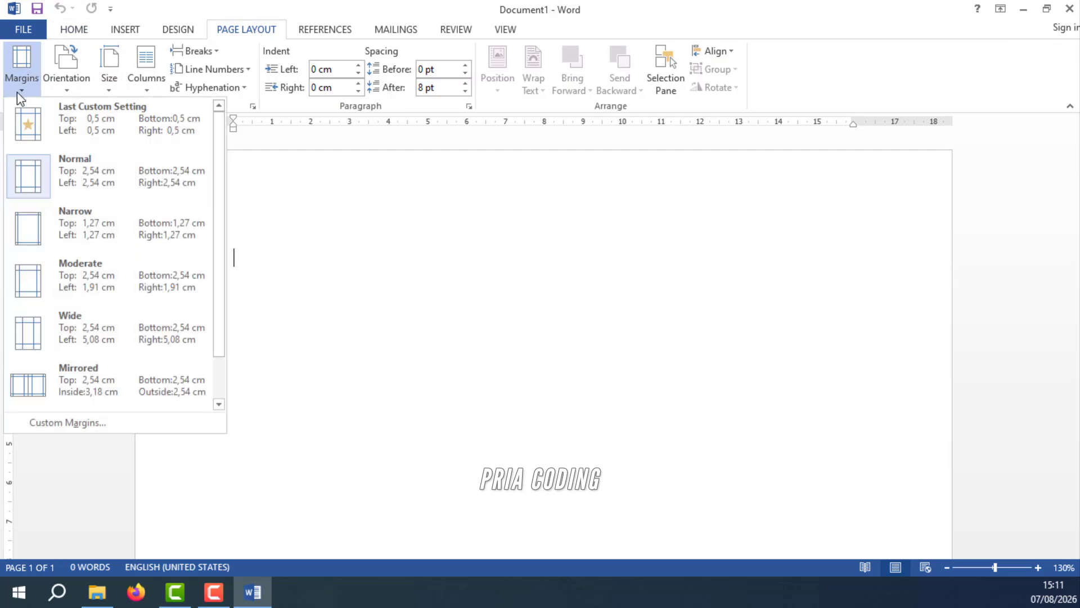
pyautogui.click(66, 422)
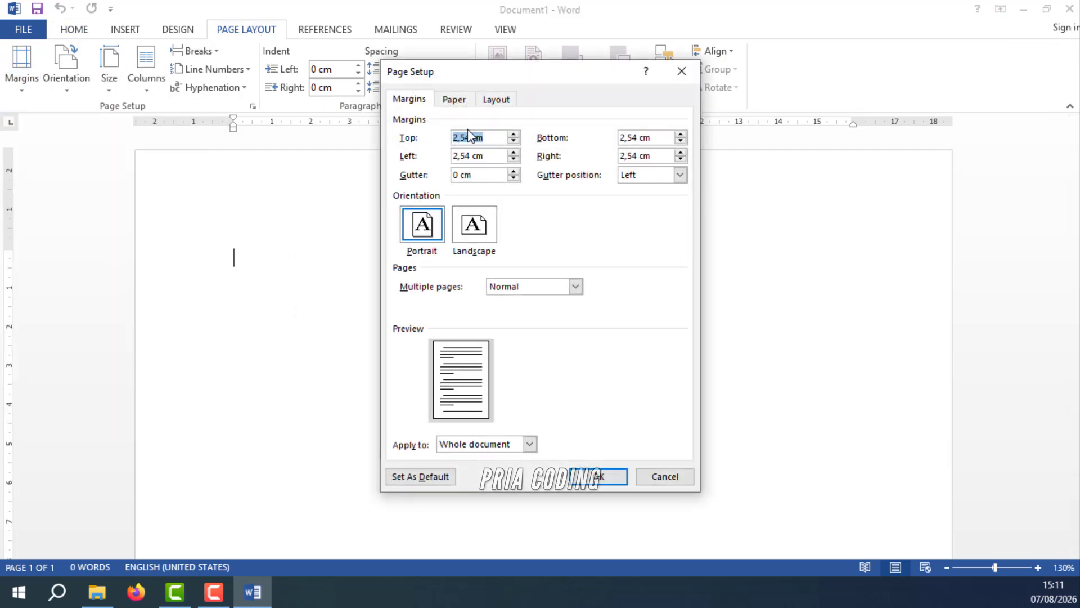
pyautogui.write('0,5')
pyautogui.press('Tab')
pyautogui.write('0,5')
pyautogui.click(645, 137)
pyautogui.write('0,5')
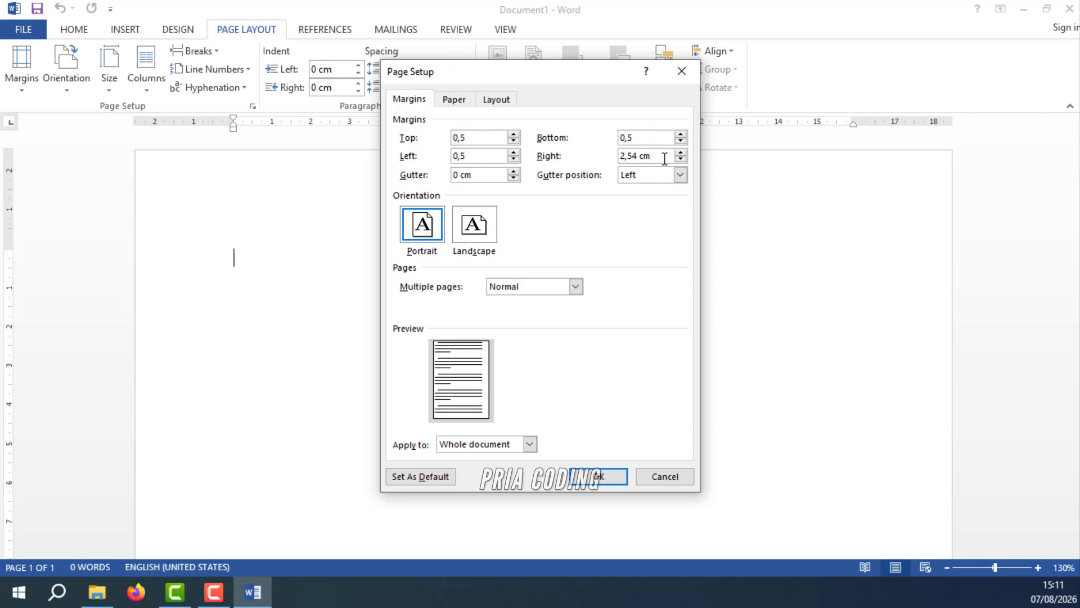
pyautogui.click(665, 156)
pyautogui.write('0,5')
pyautogui.click(598, 477)
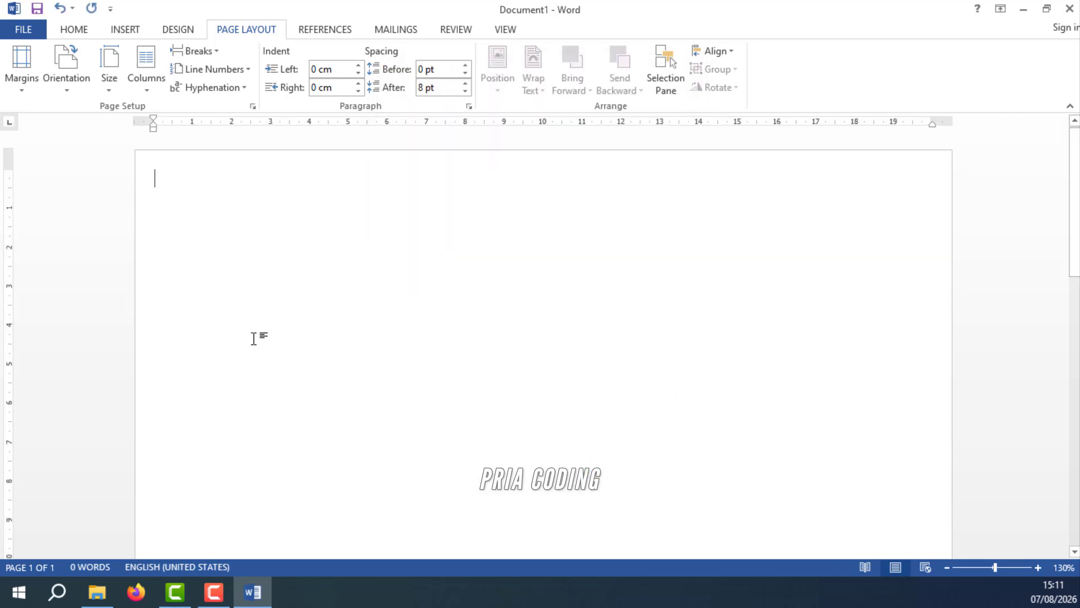
pyautogui.click(106, 90)
pyautogui.click(140, 320)
# Insert a table with two columns and four rows at the start of the page.
pyautogui.click(110, 32)
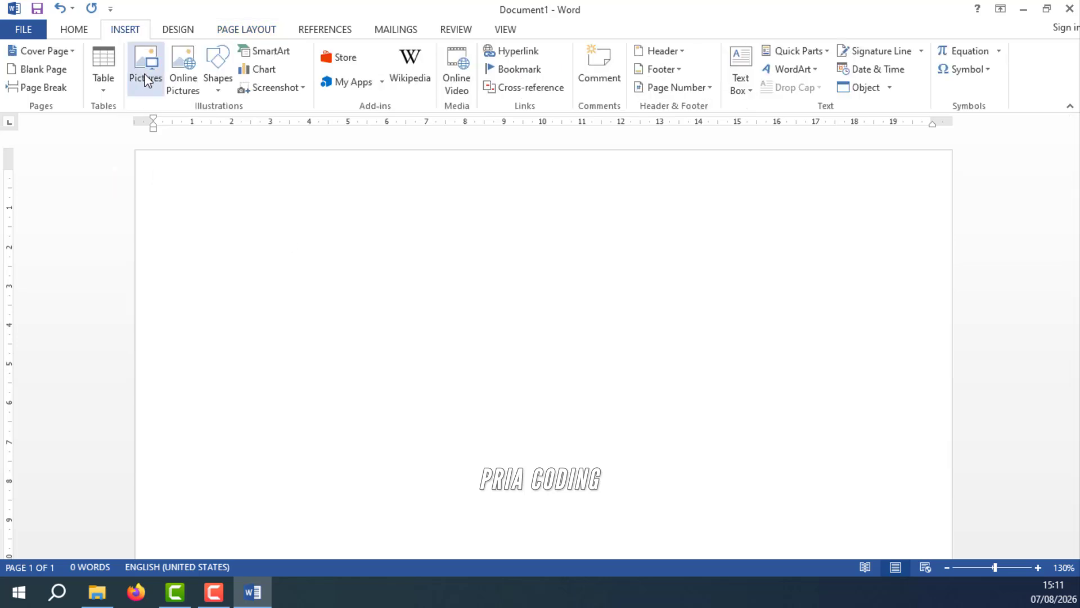
pyautogui.click(102, 90)
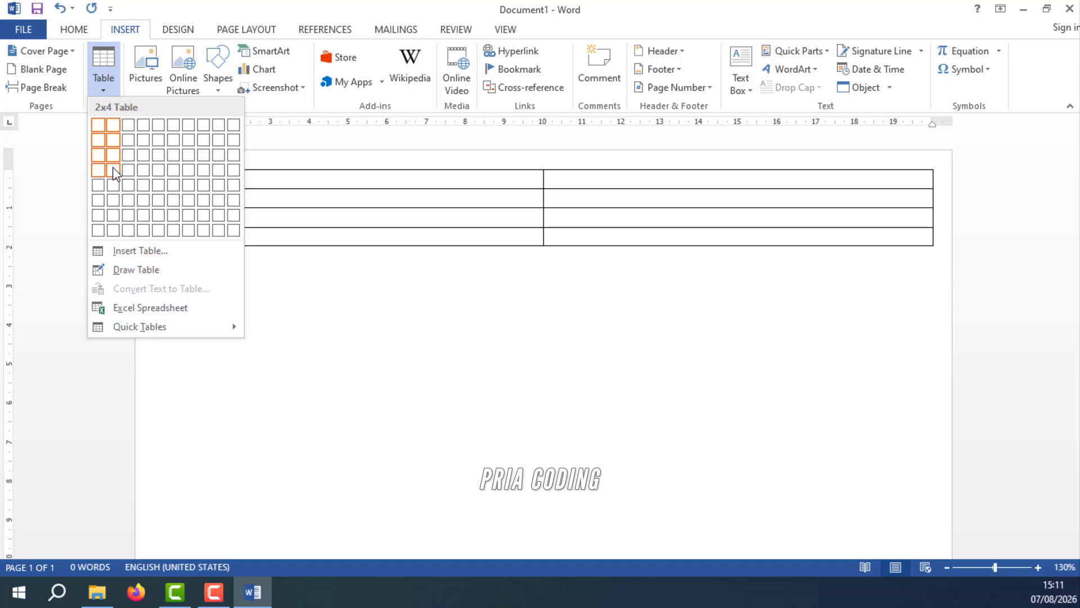
pyautogui.click(114, 173)
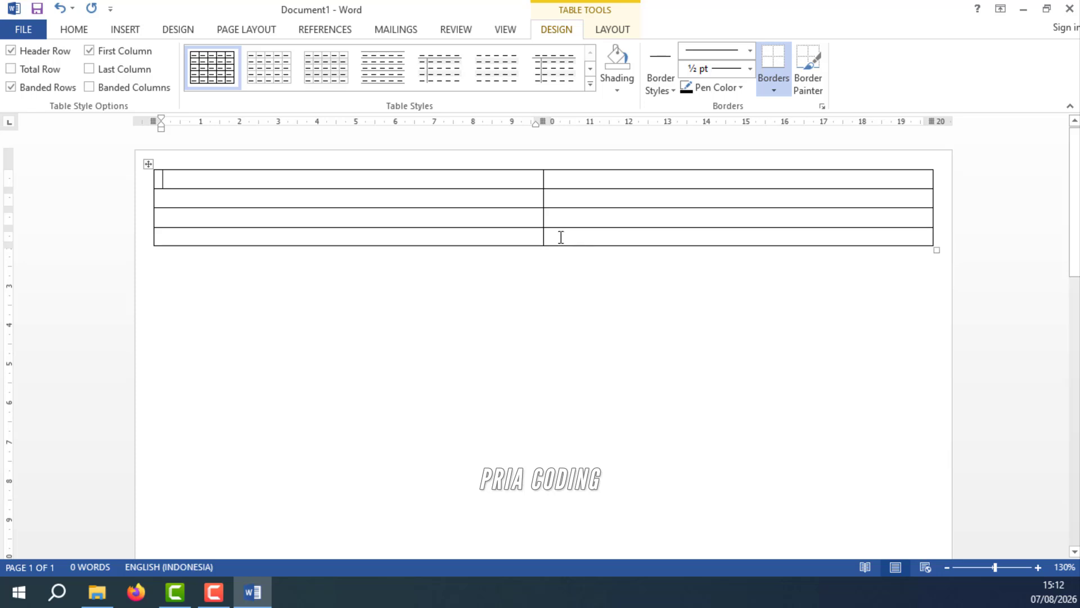
# Set the preferred width of the table's first column to 7 cm.
pyautogui.moveTo(519, 180); pyautogui.dragTo(518, 232)
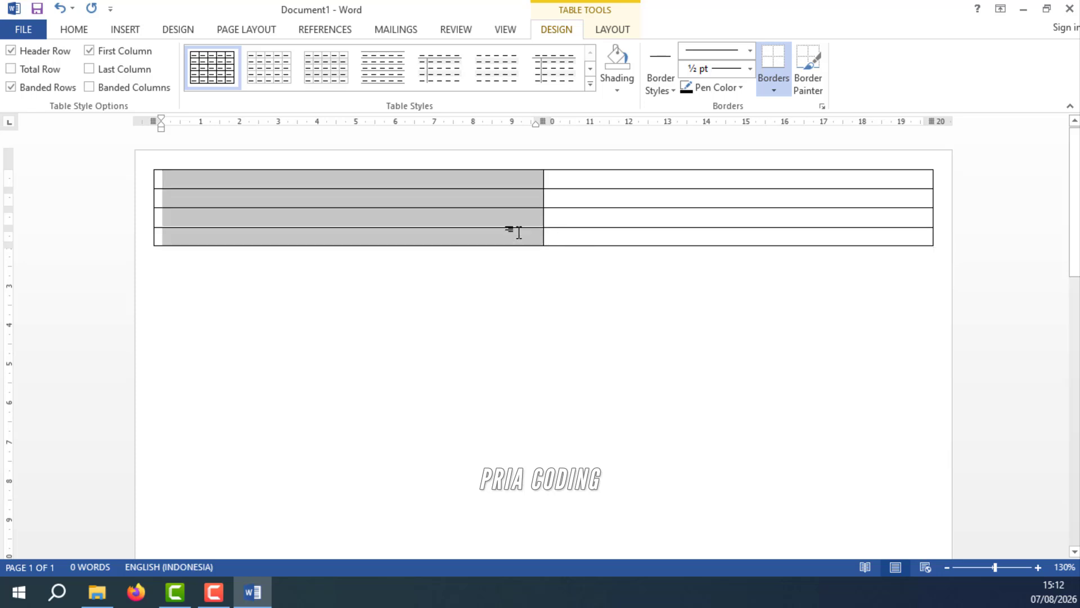
pyautogui.rightClick(518, 231)
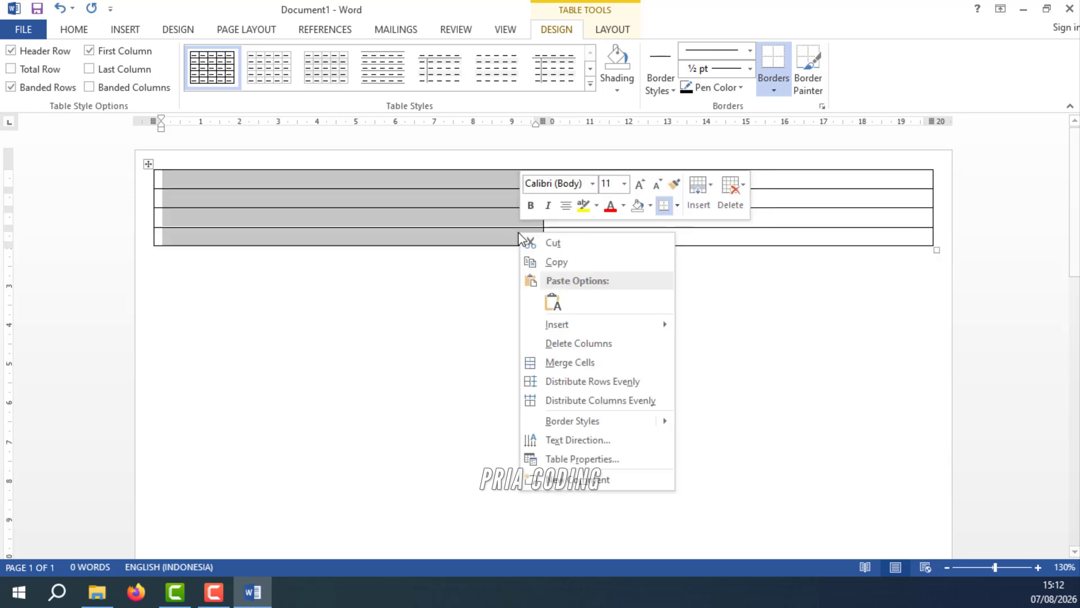
pyautogui.click(608, 464)
pyautogui.click(434, 124)
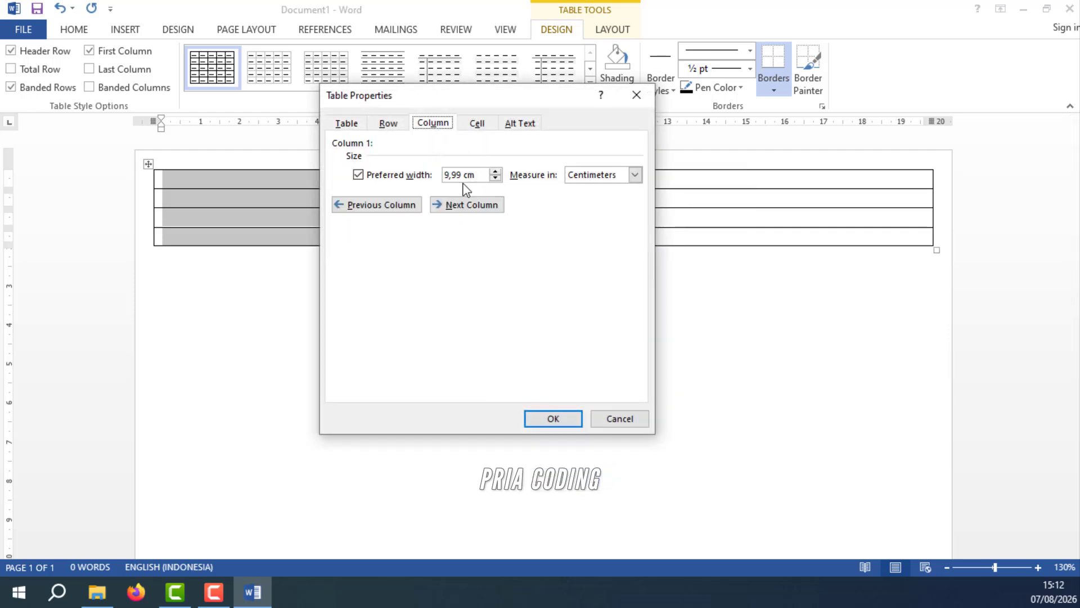
pyautogui.moveTo(461, 175); pyautogui.dragTo(436, 175)
pyautogui.write('7')
pyautogui.click(572, 418)
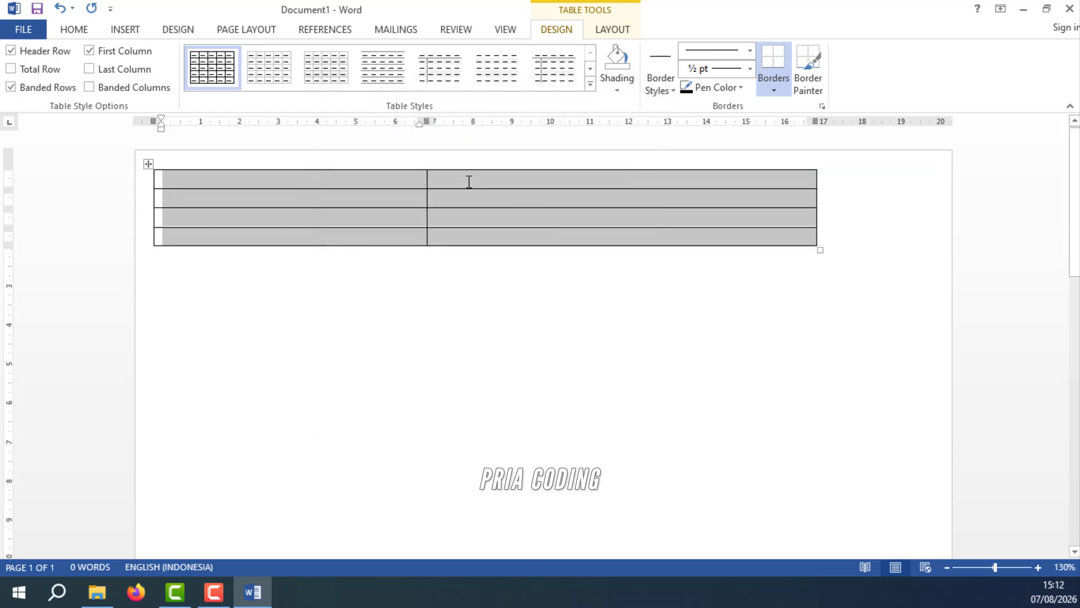
# Set the preferred width of the table's second column to 12 cm.
pyautogui.moveTo(469, 182); pyautogui.dragTo(491, 240)
pyautogui.rightClick(491, 240)
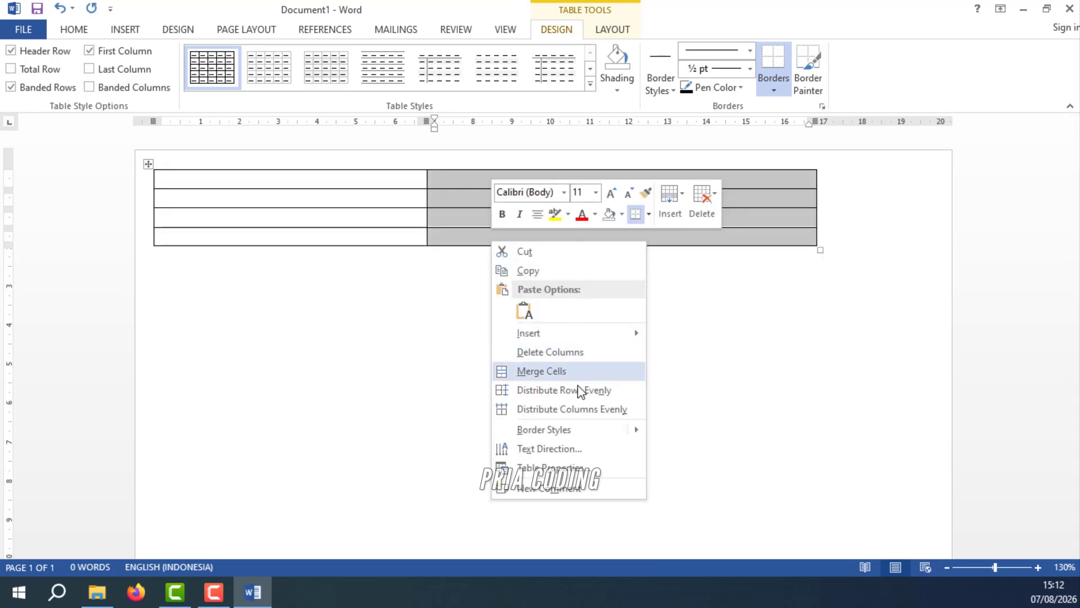
pyautogui.click(590, 468)
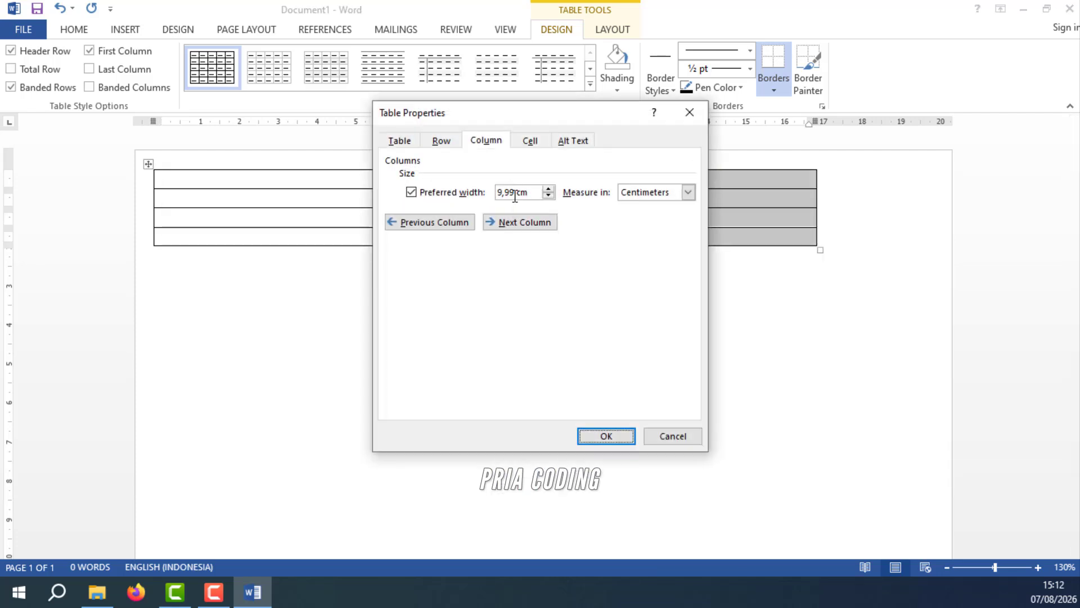
pyautogui.moveTo(514, 193); pyautogui.dragTo(482, 195)
pyautogui.write('12')
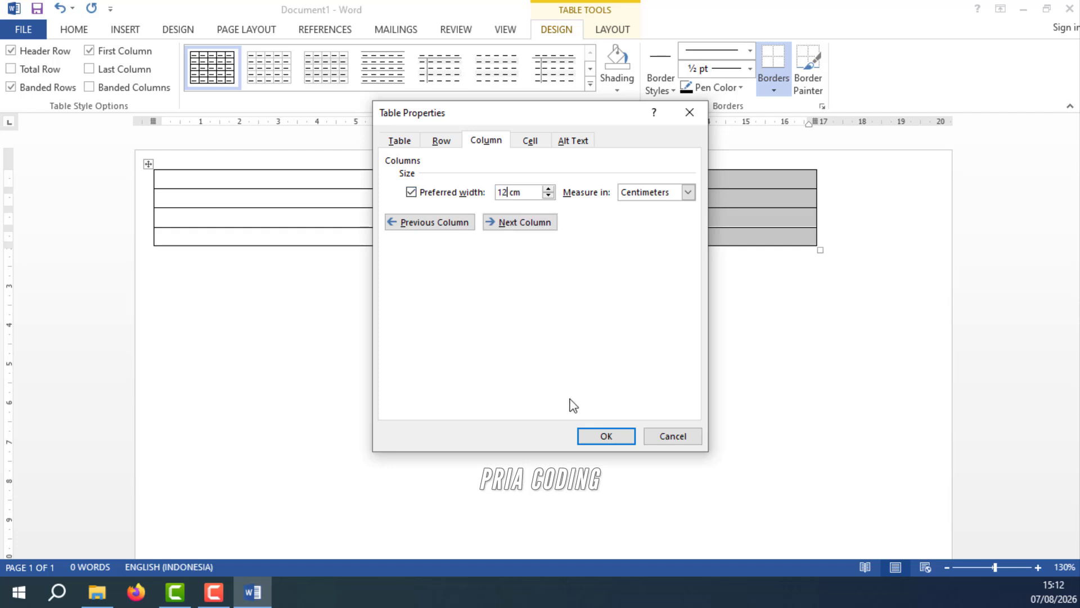
pyautogui.click(588, 437)
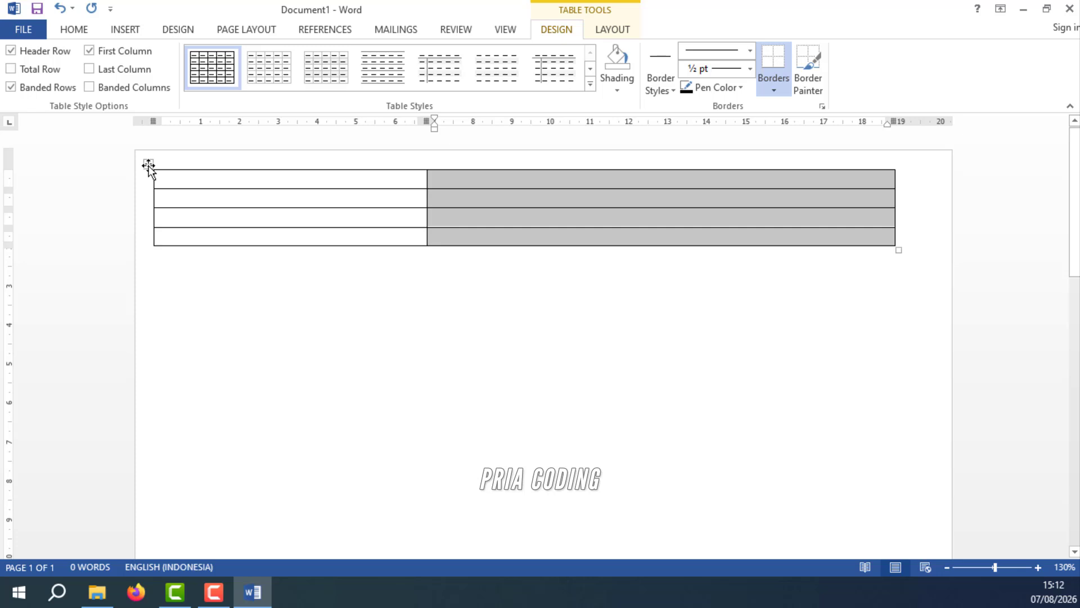
# Specify a height of 6 cm for all four rows of the table.
pyautogui.click(150, 165)
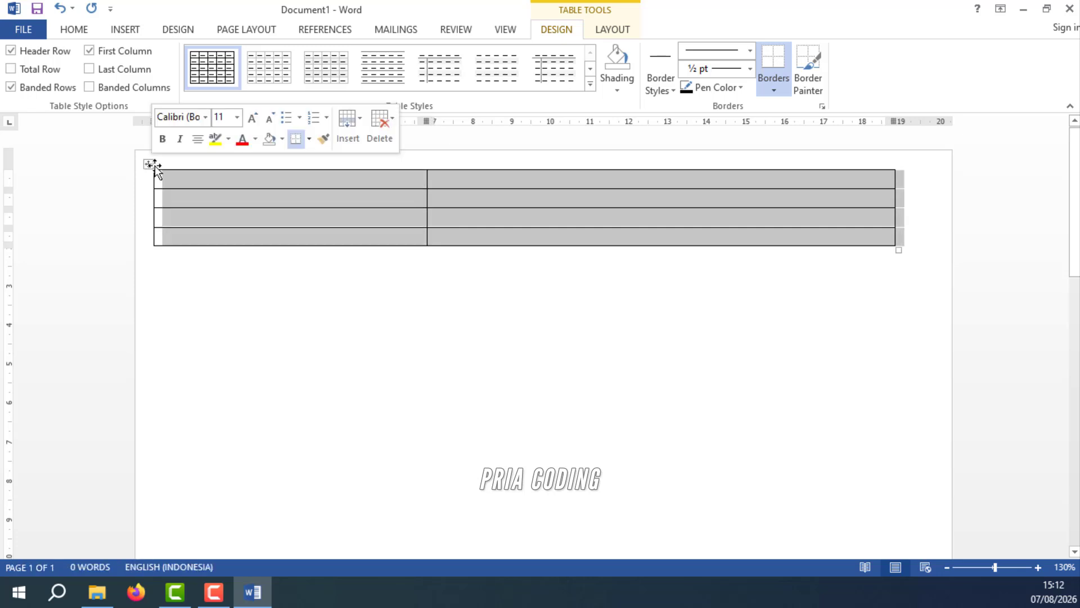
pyautogui.rightClick(181, 181)
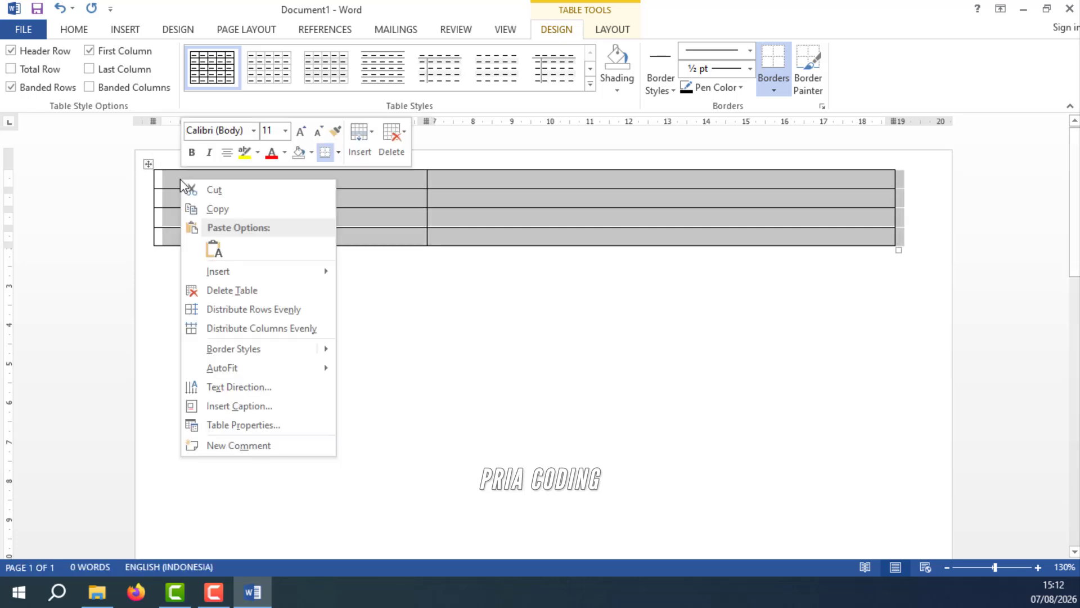
pyautogui.click(268, 428)
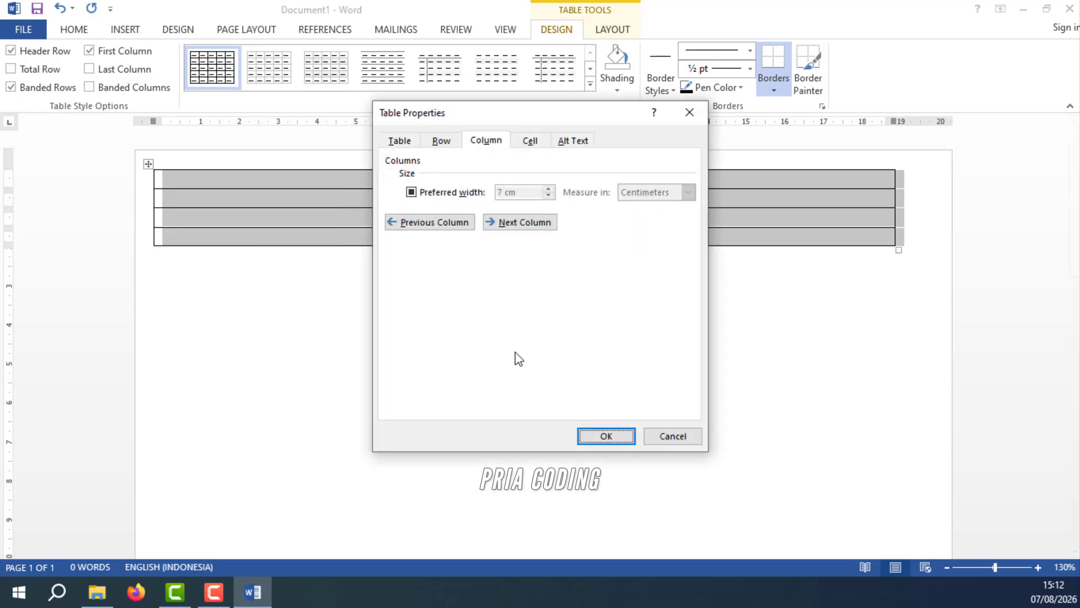
pyautogui.click(456, 148)
pyautogui.click(442, 193)
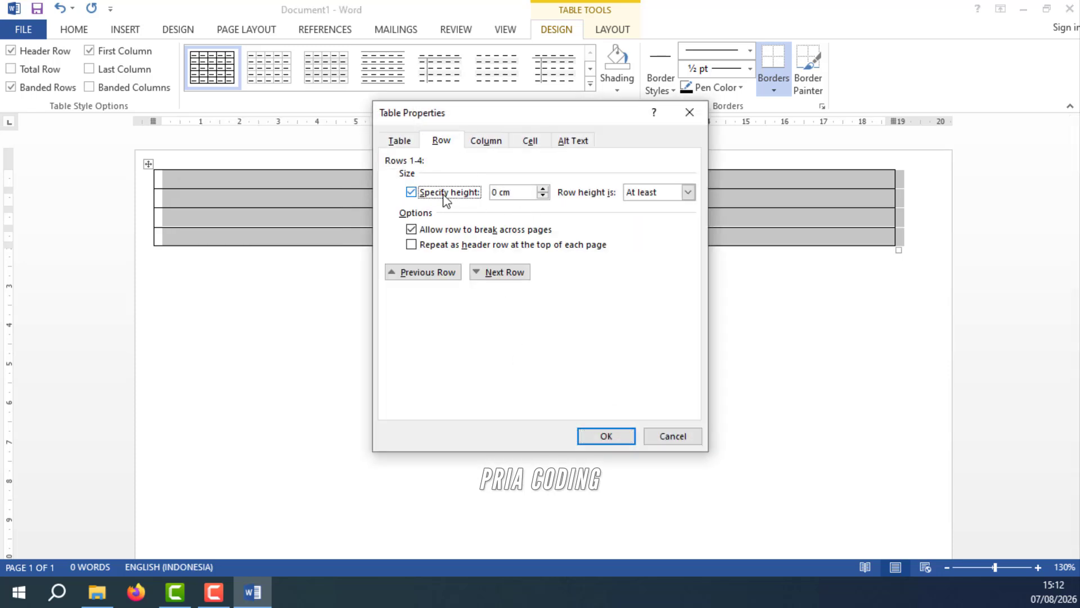
pyautogui.moveTo(497, 193); pyautogui.dragTo(483, 193)
pyautogui.write('6')
pyautogui.click(594, 440)
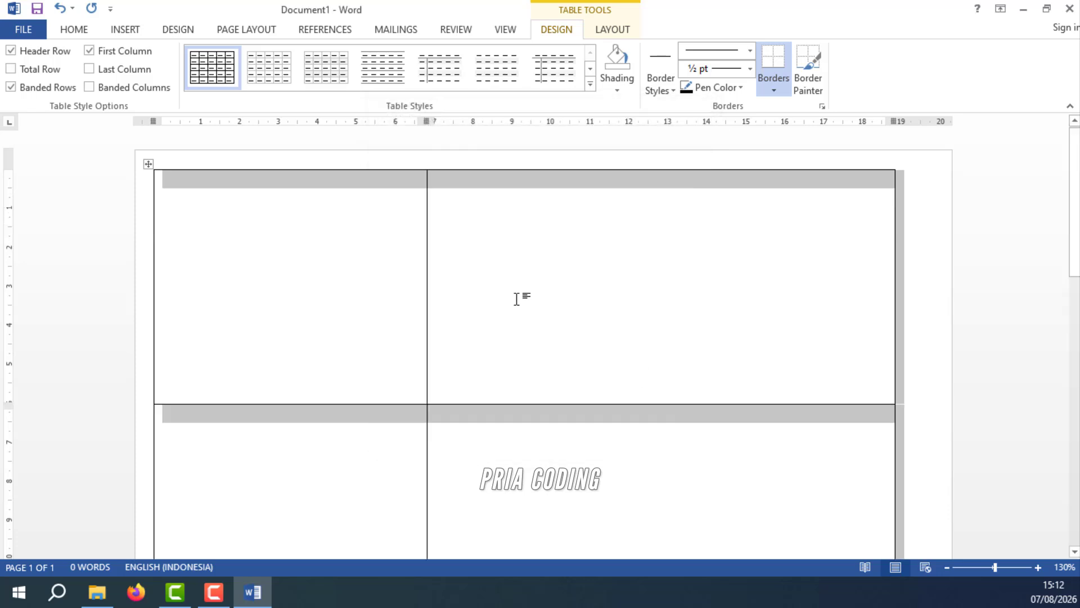
pyautogui.click(189, 185)
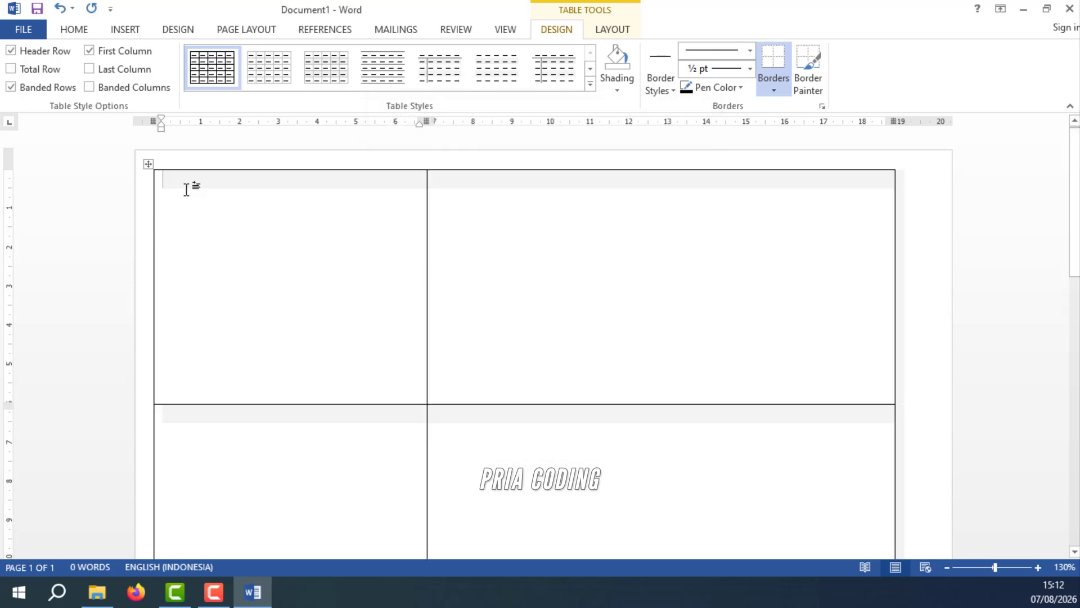
# Apply 1 ½ pt lines to all borders of the whole table.
pyautogui.click(148, 164)
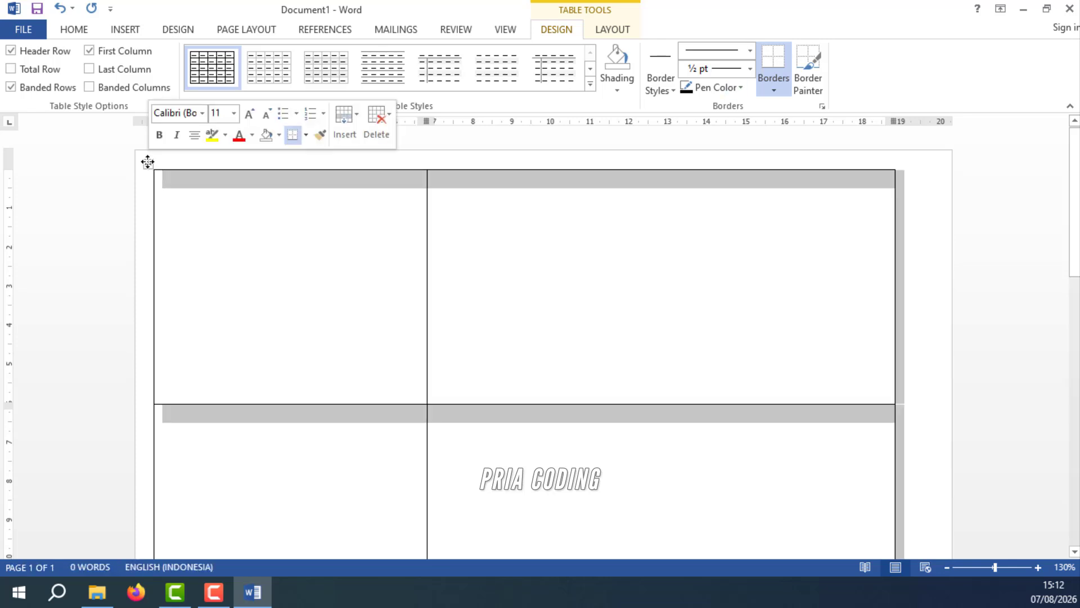
pyautogui.click(750, 69)
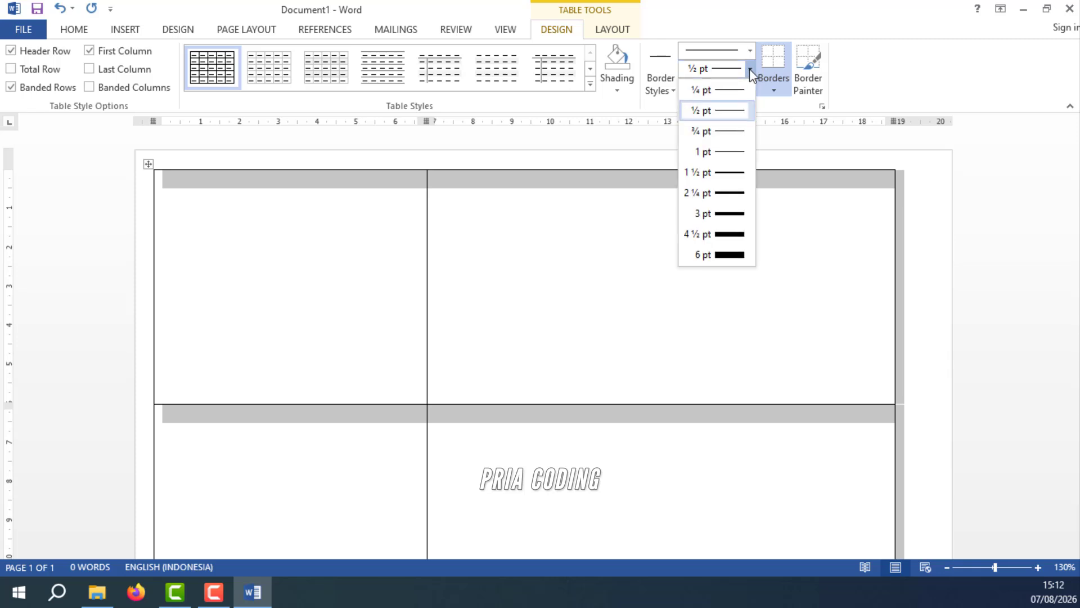
pyautogui.click(728, 173)
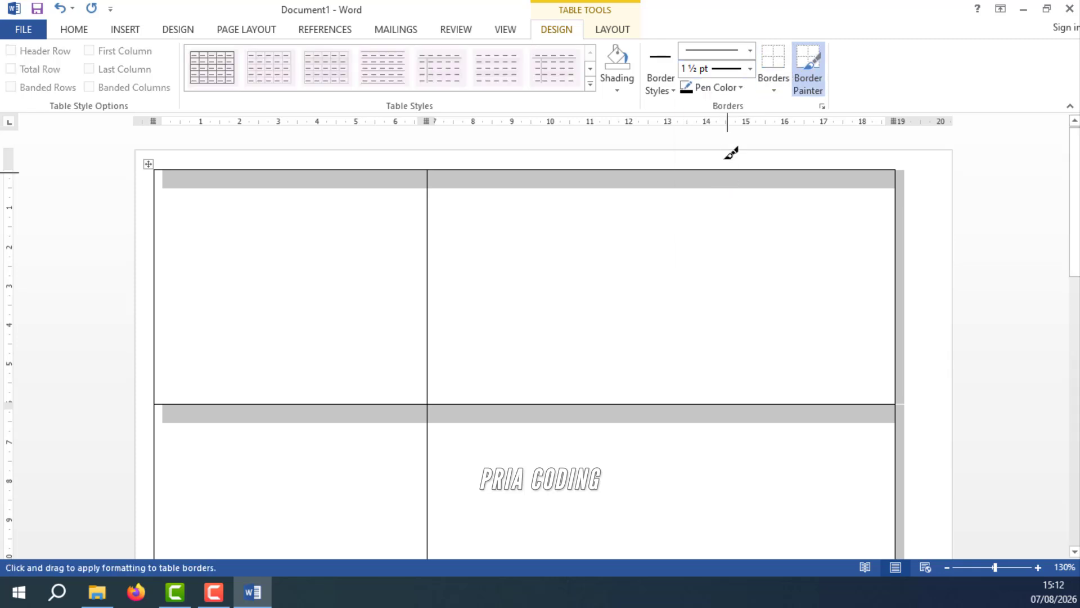
pyautogui.click(775, 92)
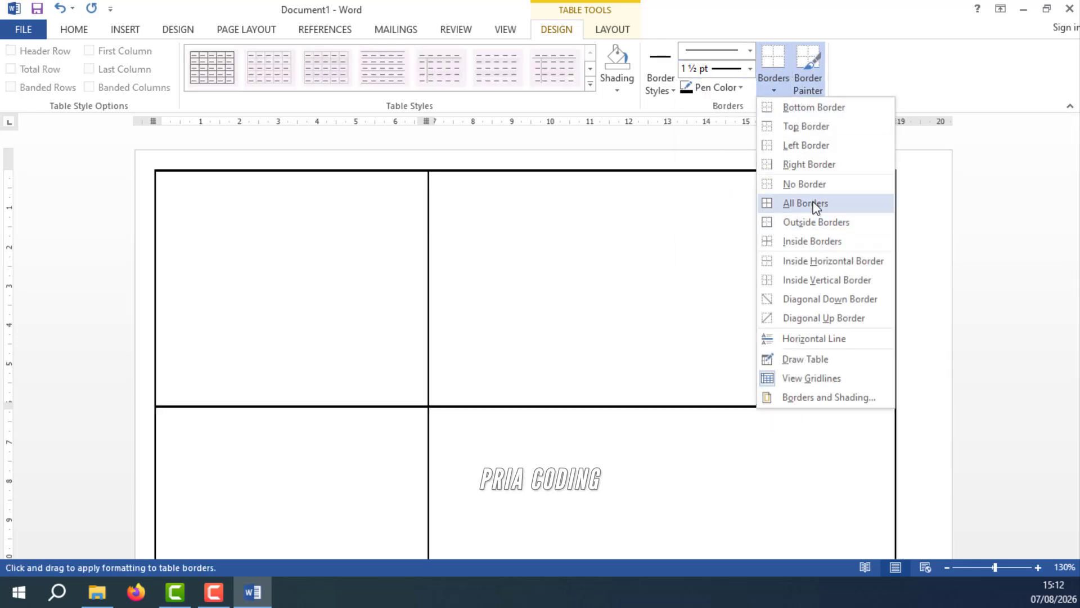
pyautogui.click(813, 203)
pyautogui.click(164, 178)
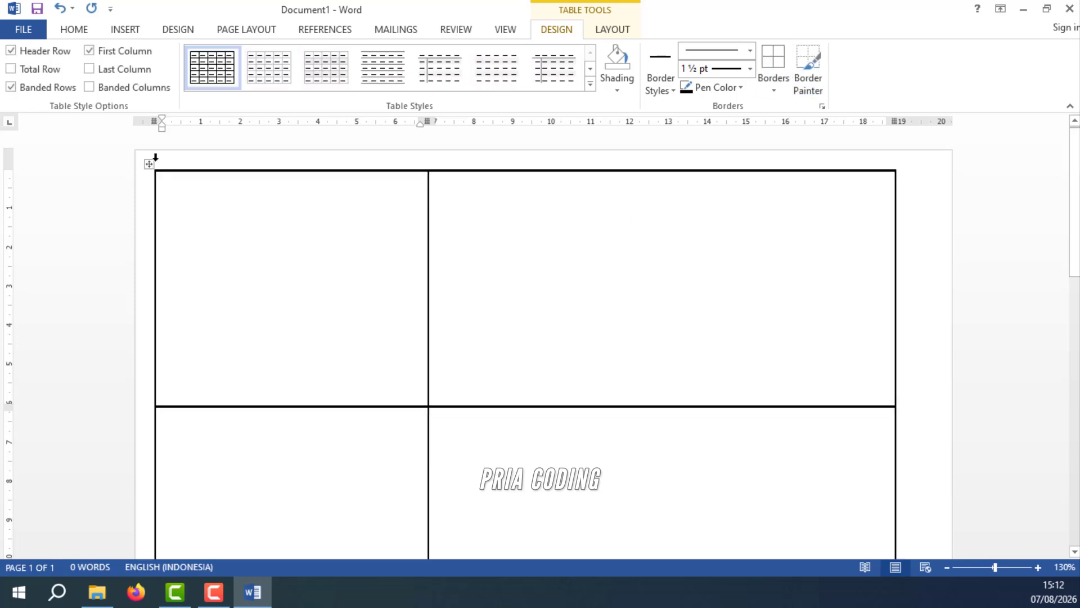
# Shade all cells of the table with the standard red color.
pyautogui.click(151, 163)
pyautogui.click(617, 89)
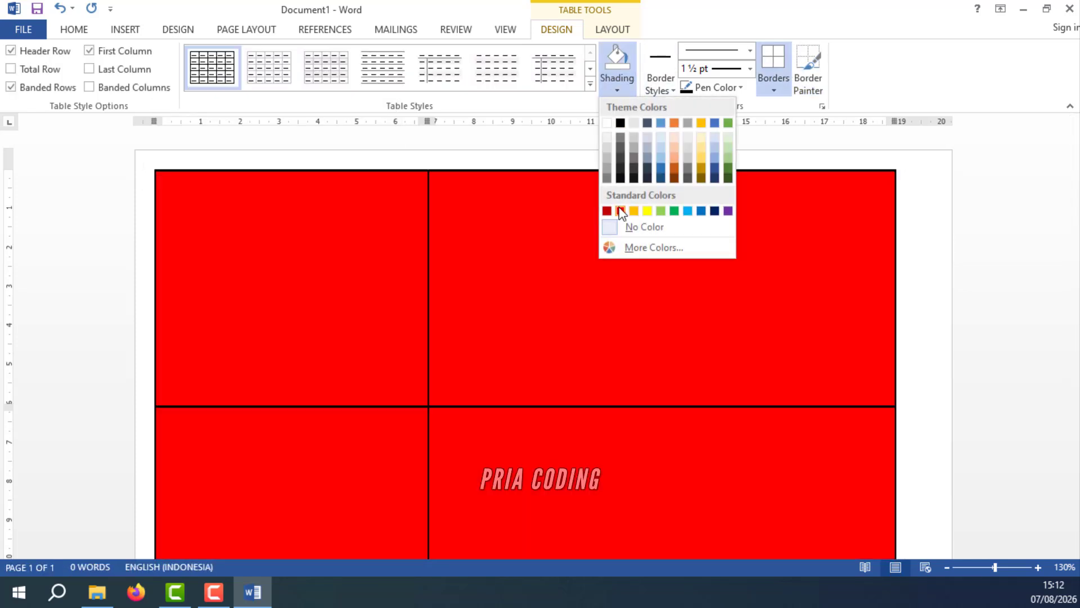
pyautogui.click(620, 211)
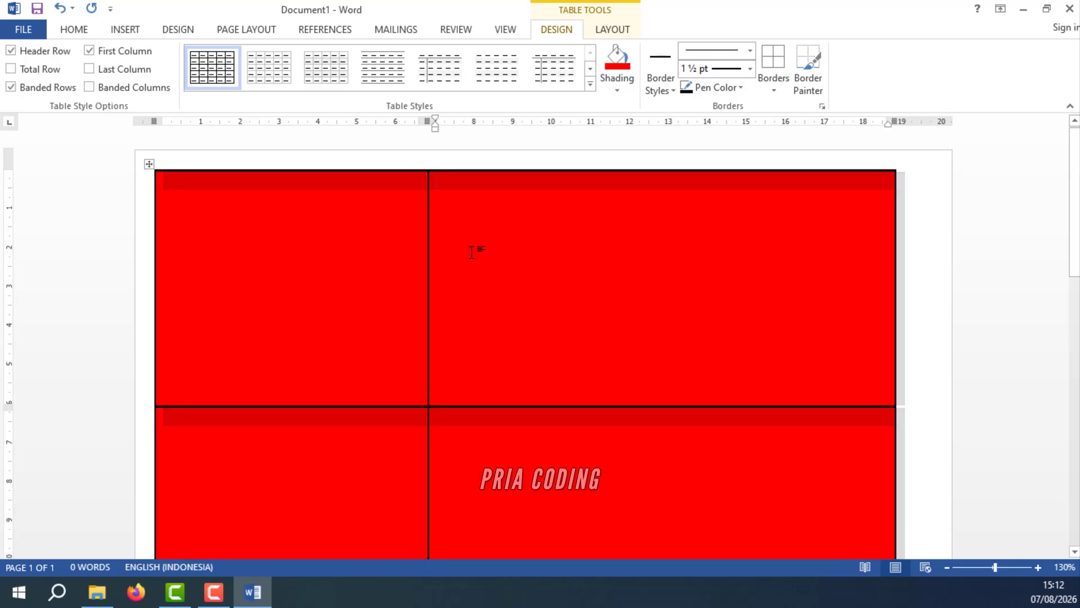
# Enter the heading PANITIA 17'AN in the table's first cell.
pyautogui.click(204, 182)
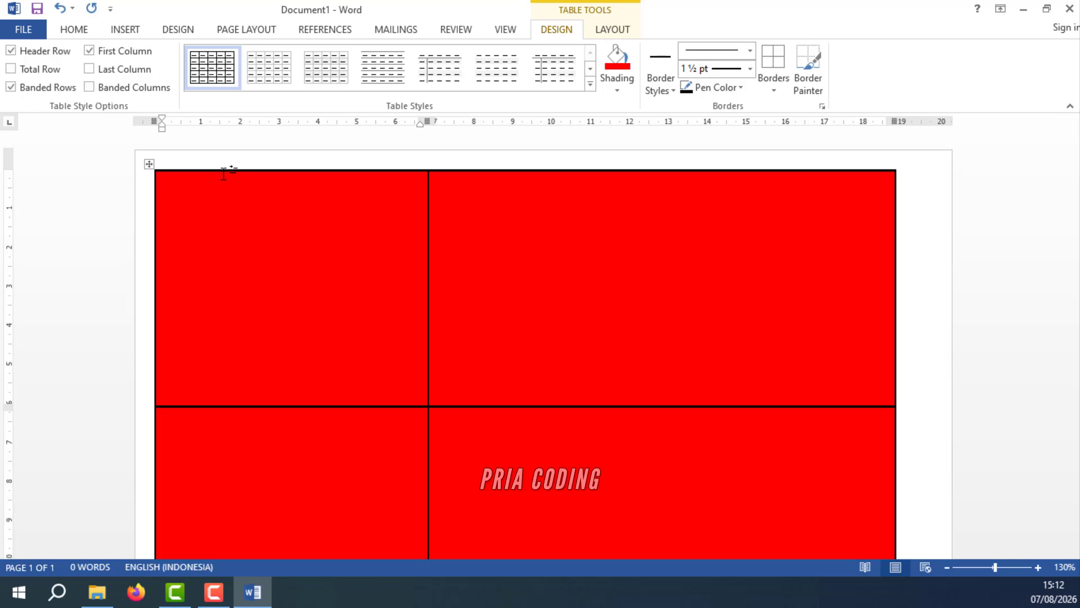
pyautogui.click(69, 33)
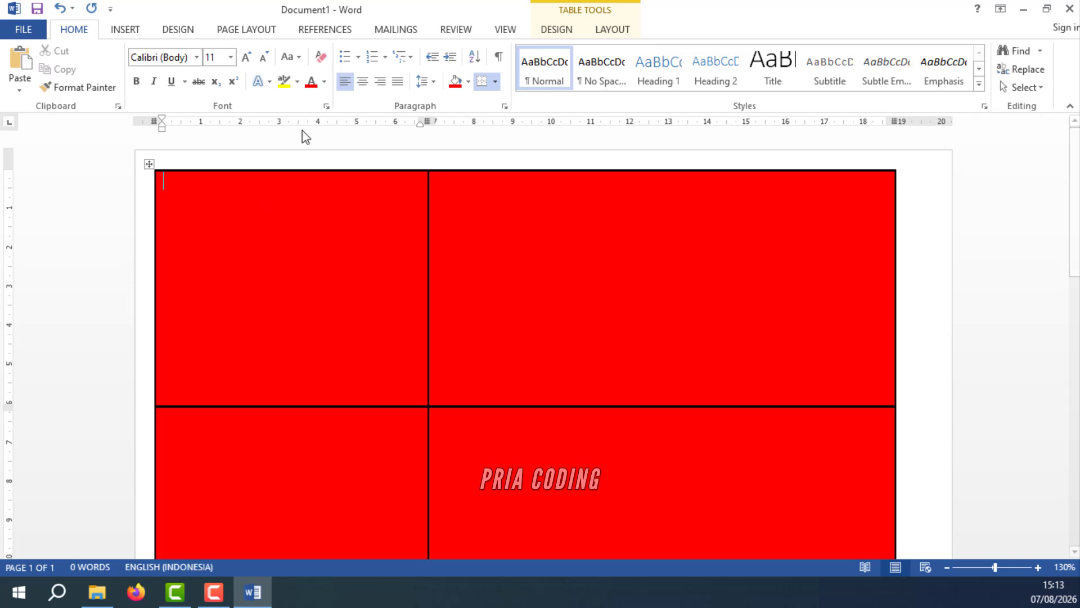
pyautogui.write('PANITIA ')
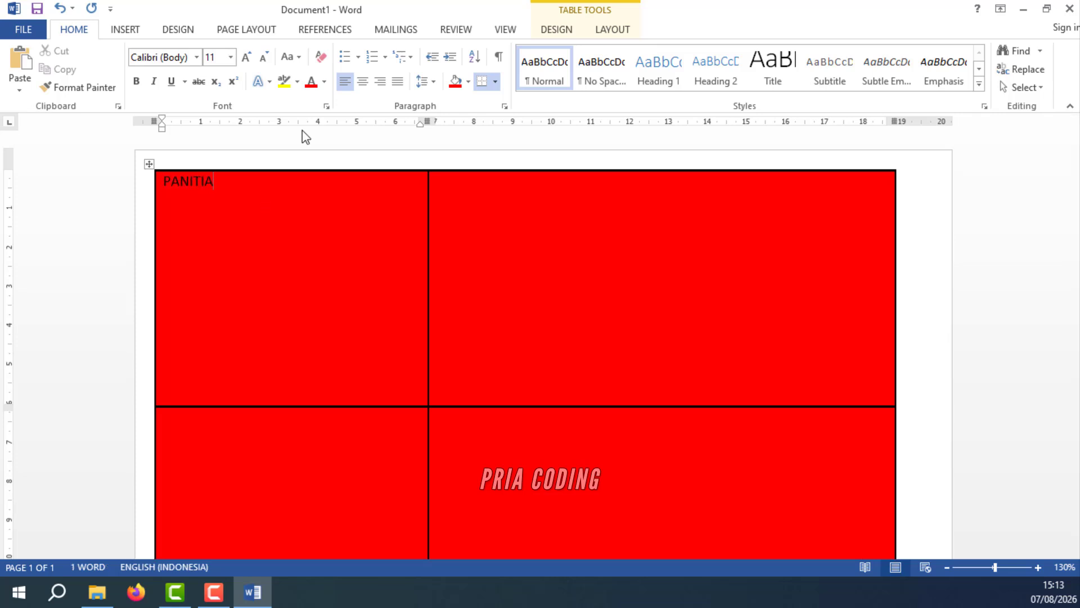
pyautogui.write('17')
pyautogui.write("'AN")
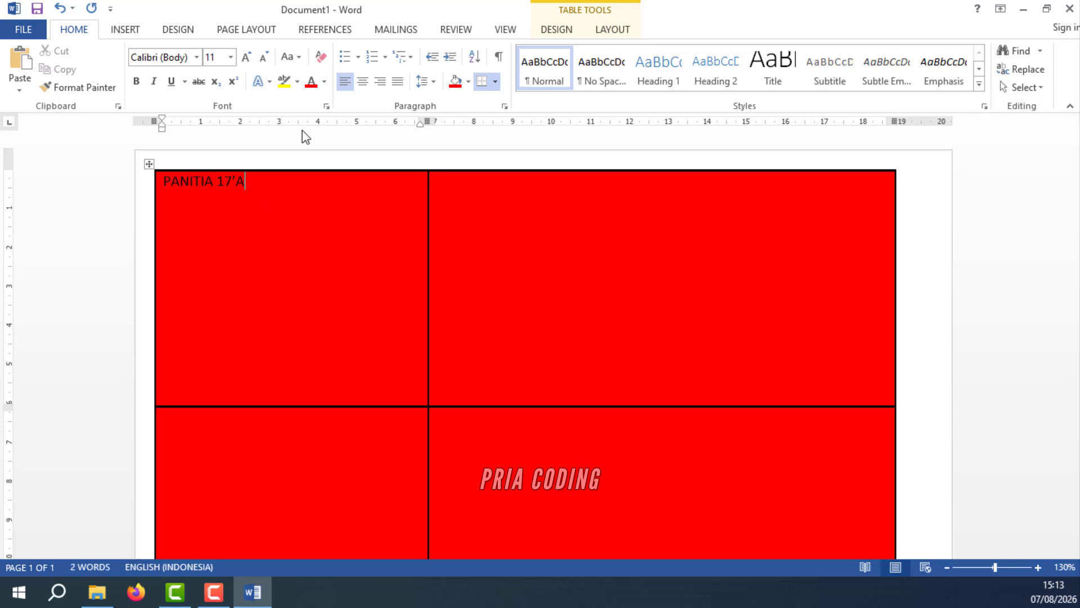
# Format the PANITIA 17'AN heading as centered, white Eras Bold ITC at 12 pt.
pyautogui.moveTo(276, 180); pyautogui.dragTo(166, 181)
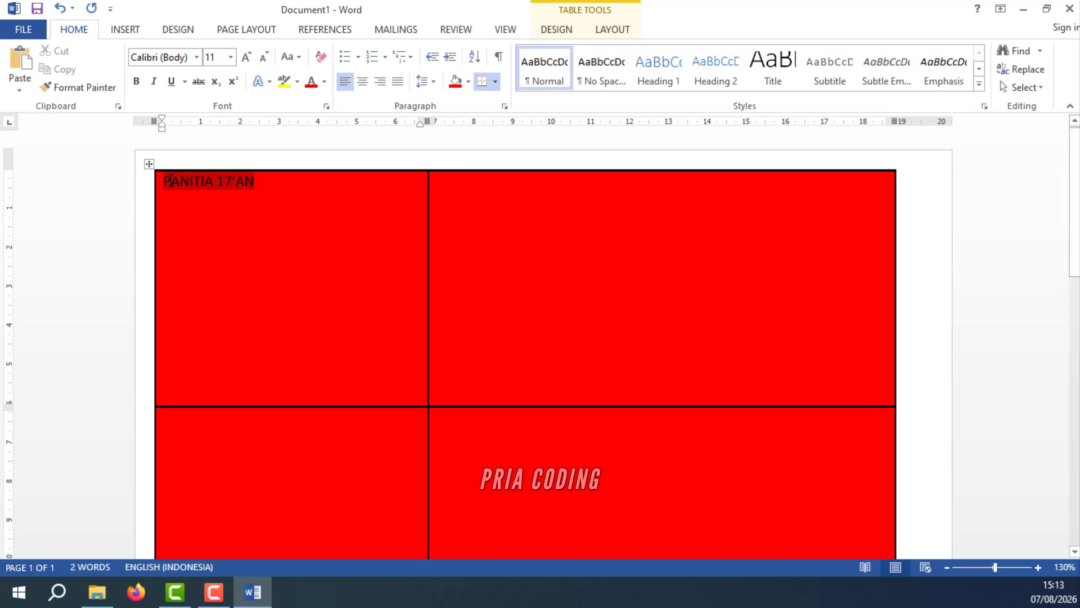
pyautogui.click(197, 57)
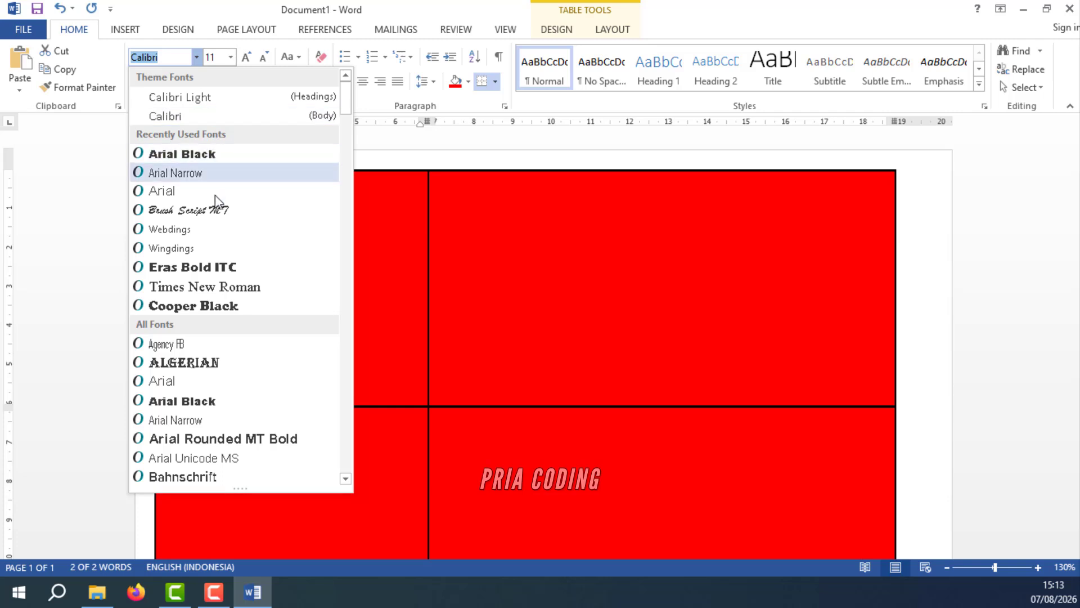
pyautogui.click(224, 267)
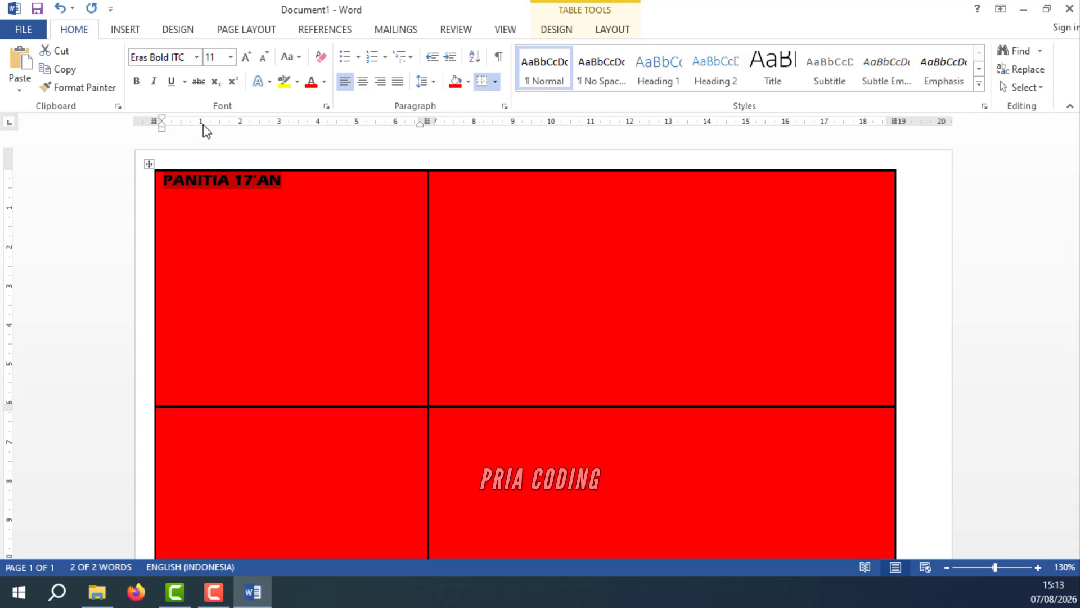
pyautogui.click(359, 85)
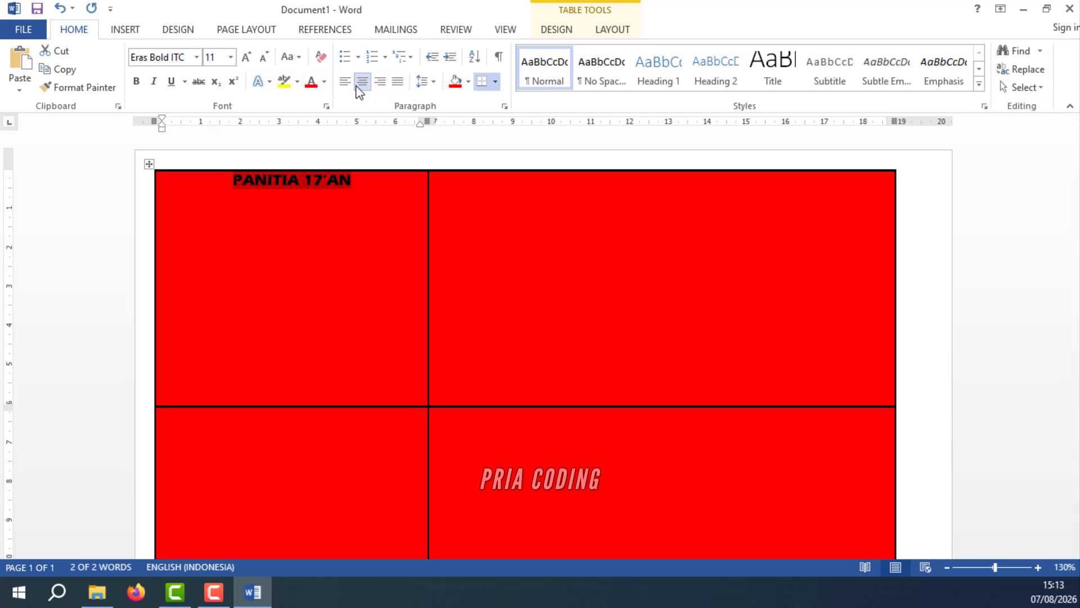
pyautogui.click(250, 58)
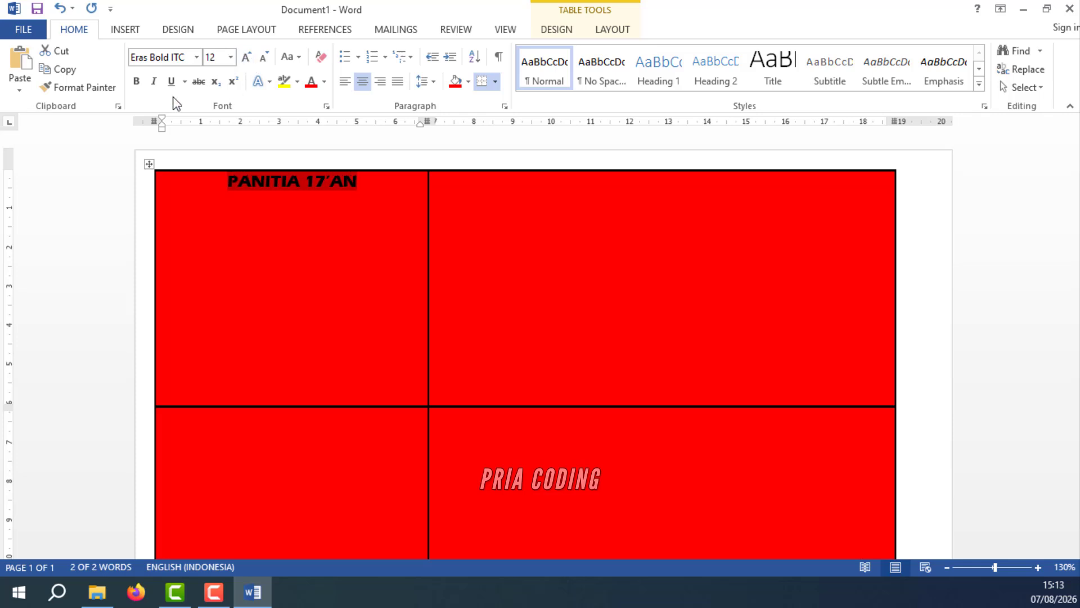
pyautogui.click(325, 83)
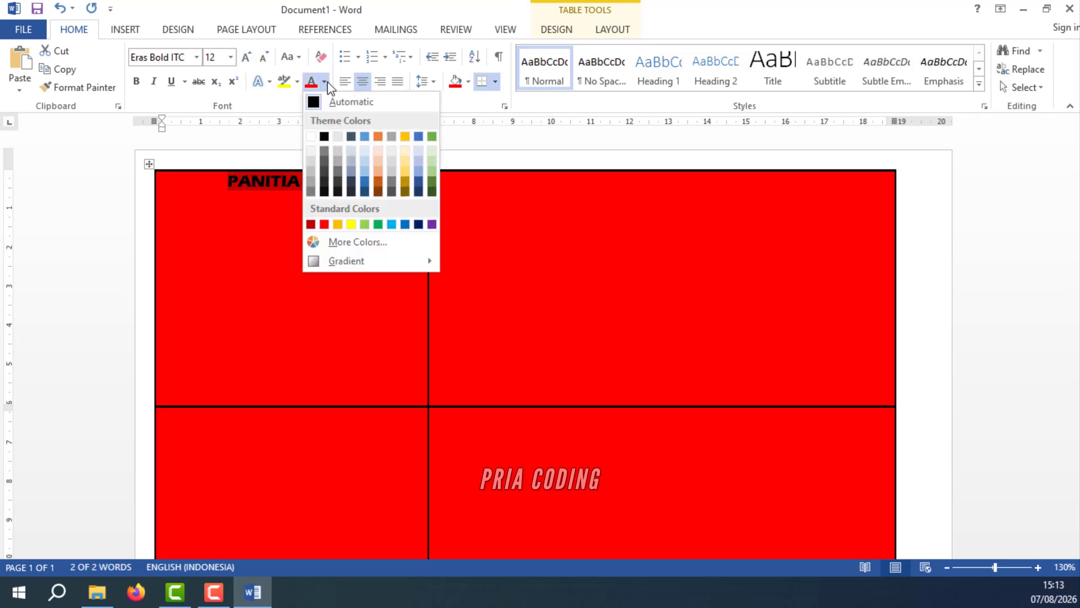
pyautogui.click(309, 137)
# Add a left-aligned line reading KUPON below the heading, at 26 pt in standard yellow.
pyautogui.press('Down')
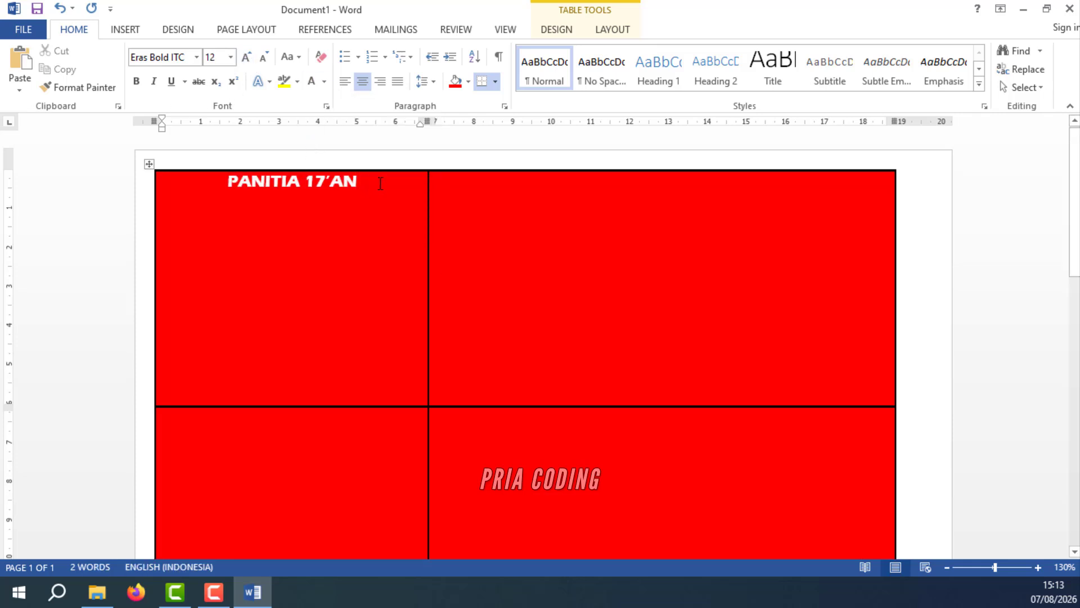
pyautogui.hotkey('ctrl', 'l')
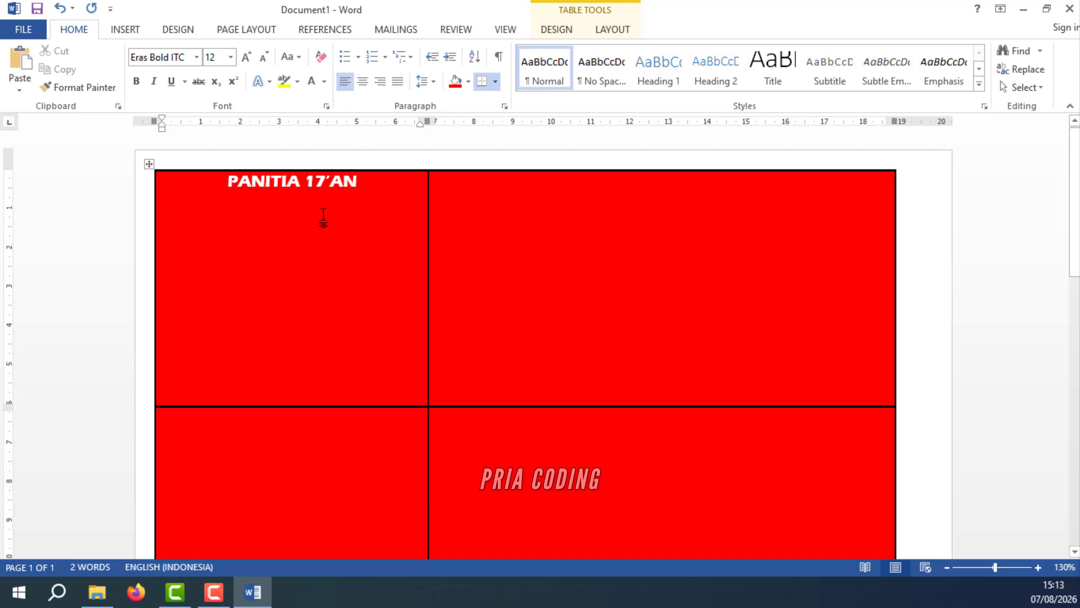
pyautogui.write('KUPON')
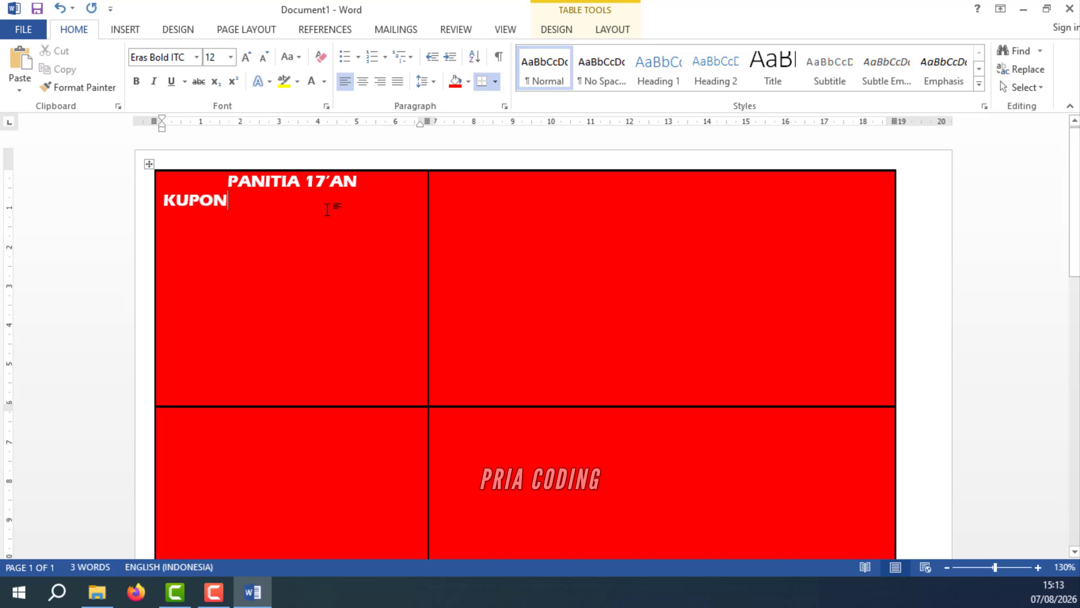
pyautogui.moveTo(228, 199); pyautogui.dragTo(163, 201)
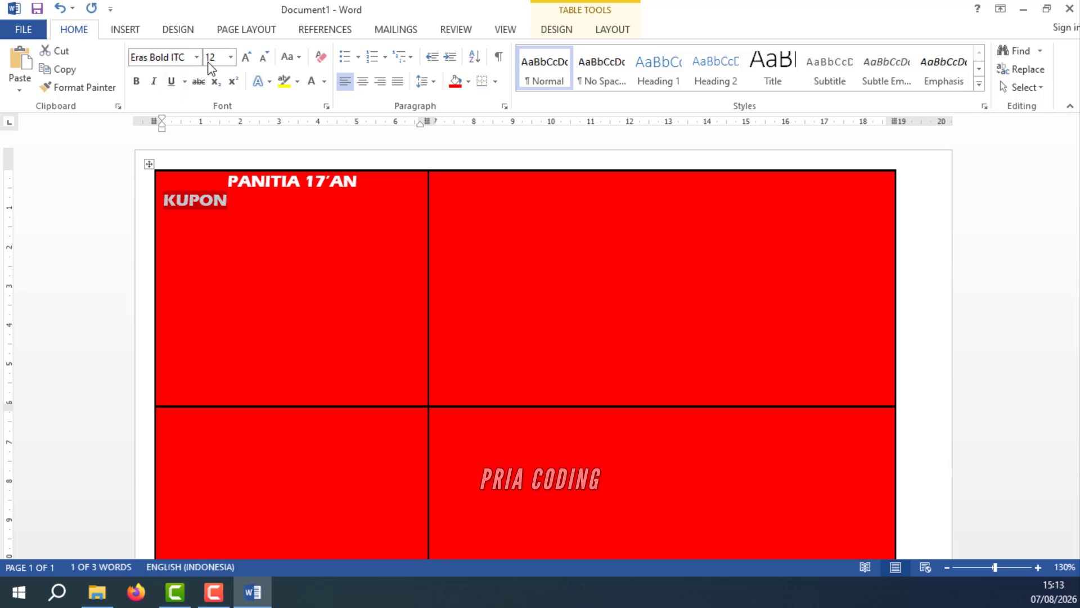
pyautogui.click(231, 57)
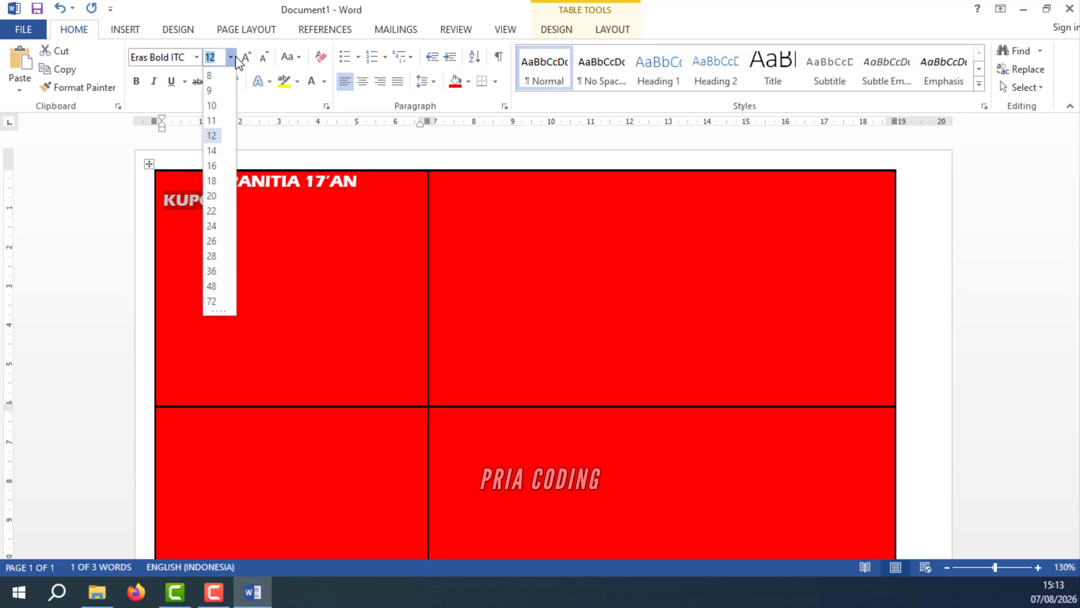
pyautogui.click(212, 241)
pyautogui.click(325, 81)
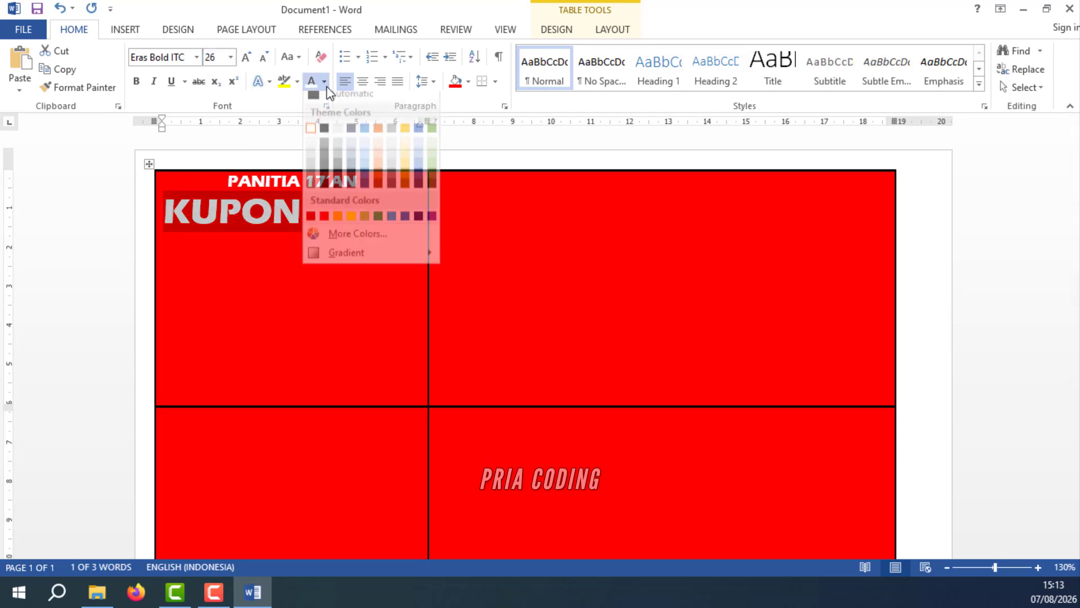
pyautogui.click(351, 224)
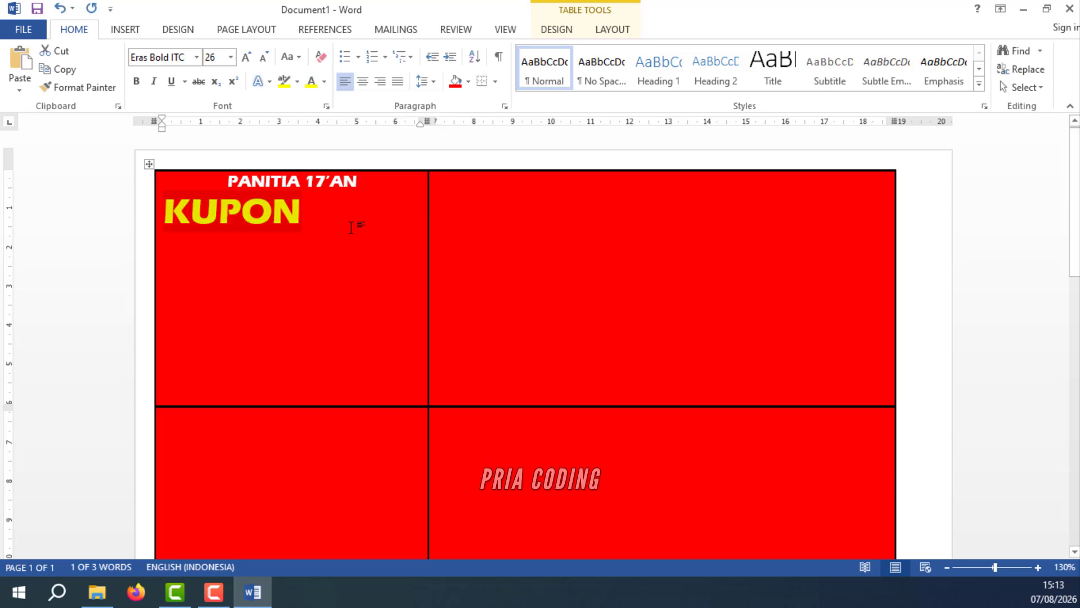
# Add the line DOORPRIZE below KUPON and format it at 16 pt in white.
pyautogui.click(344, 224)
pyautogui.press('Return')
pyautogui.write('DO')
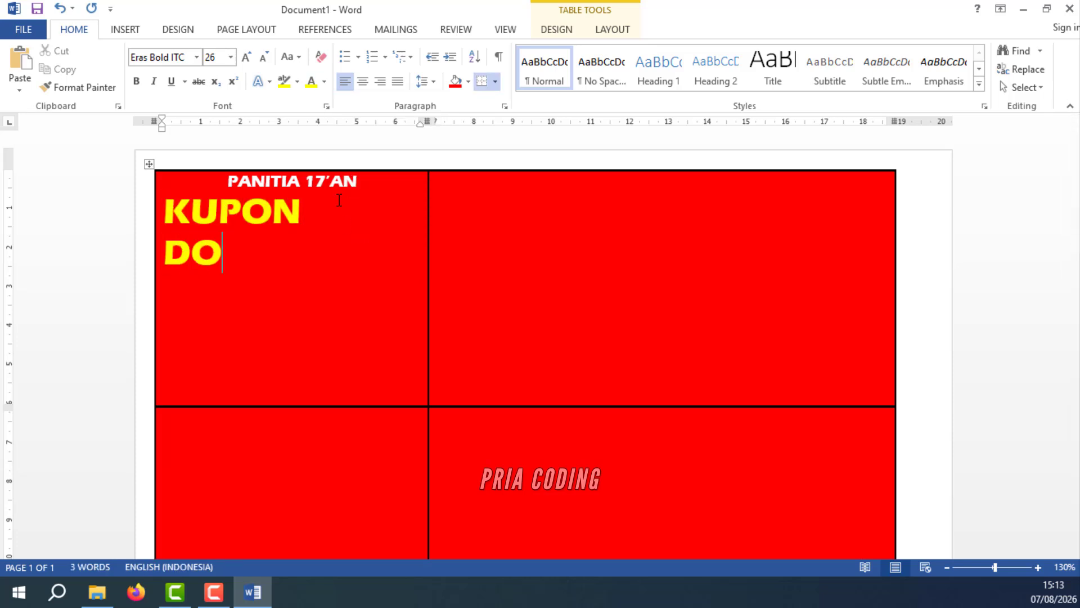
pyautogui.write('ORPRIZE')
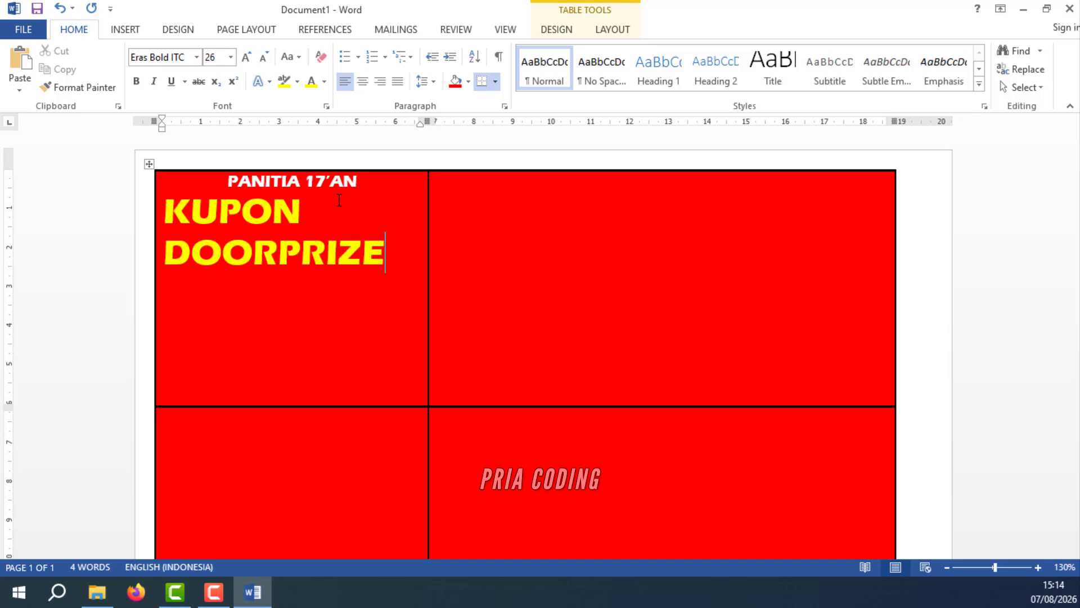
pyautogui.doubleClick(192, 239)
pyautogui.click(231, 57)
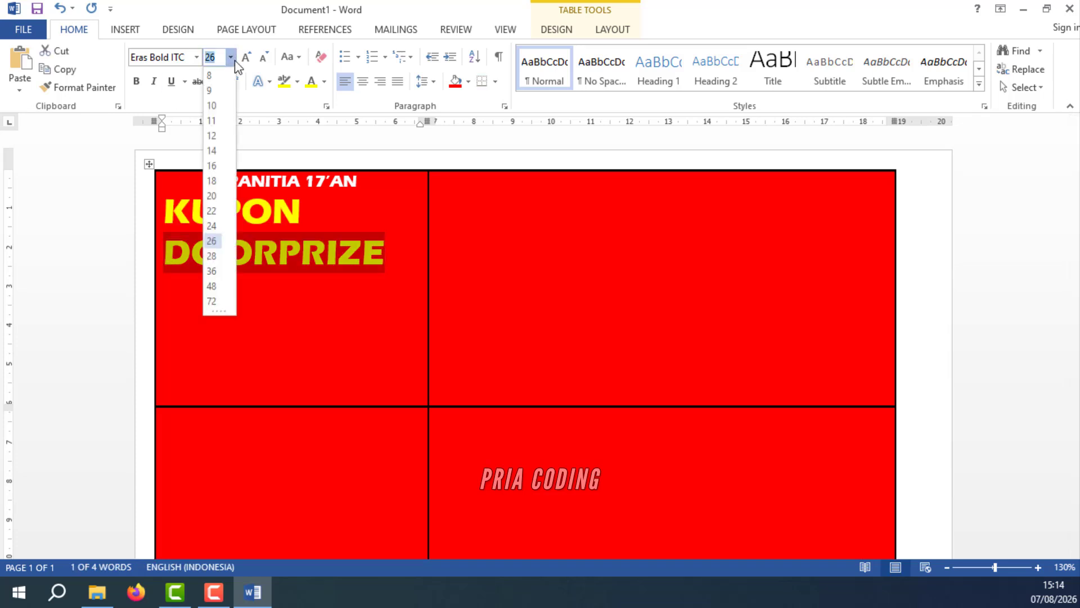
pyautogui.click(212, 166)
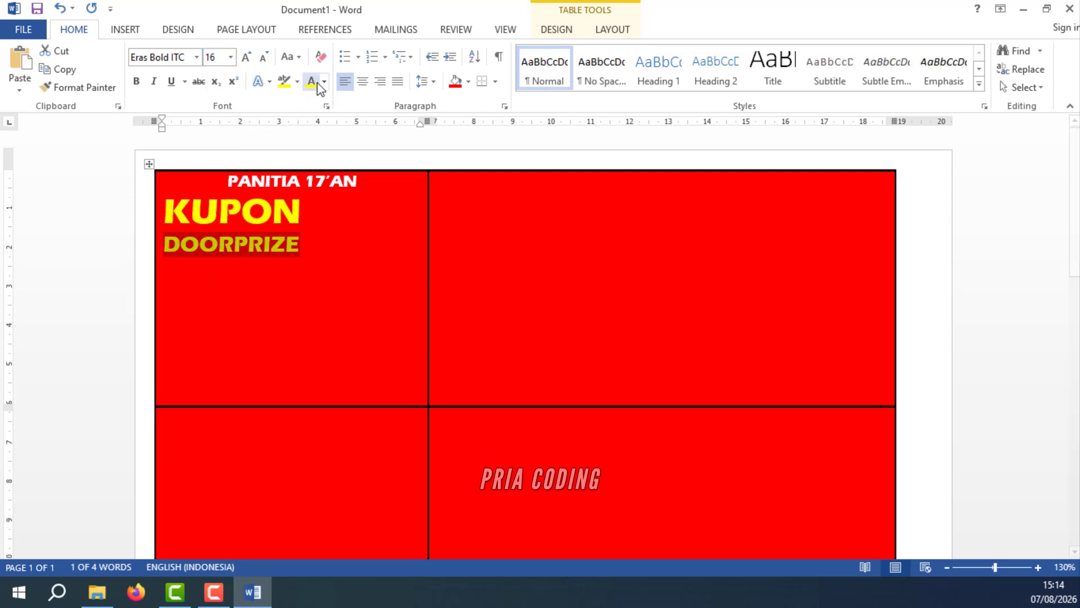
pyautogui.click(324, 82)
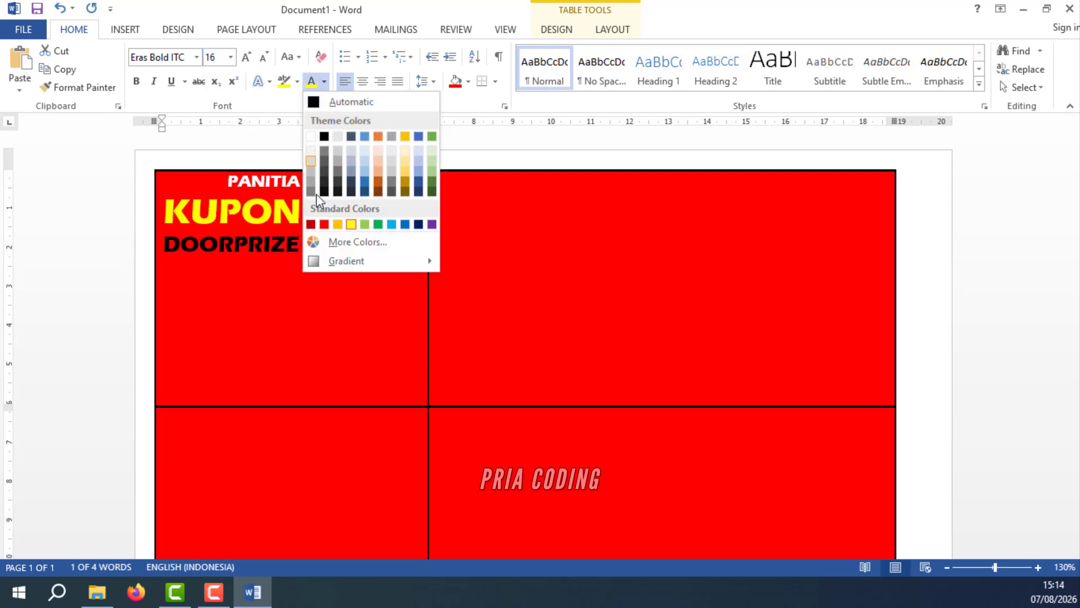
pyautogui.click(311, 137)
# Below DOORPRIZE, leave blank space and add the 12 pt lines "Semangat dapat Doorprize" and "Semangat 45".
pyautogui.click(330, 248)
pyautogui.press('Return')
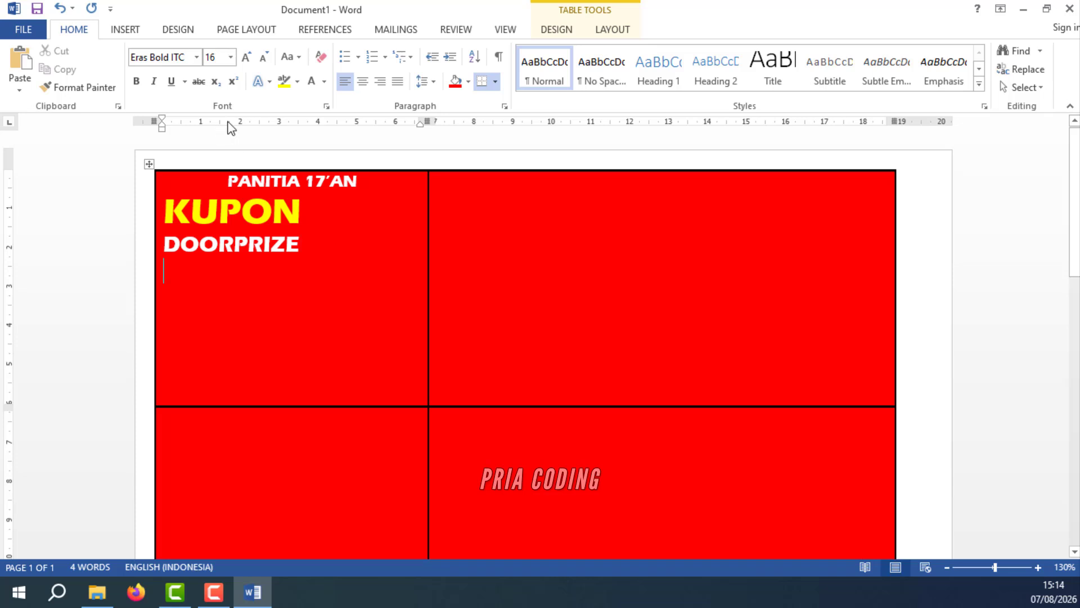
pyautogui.click(263, 57)
pyautogui.click(263, 57)
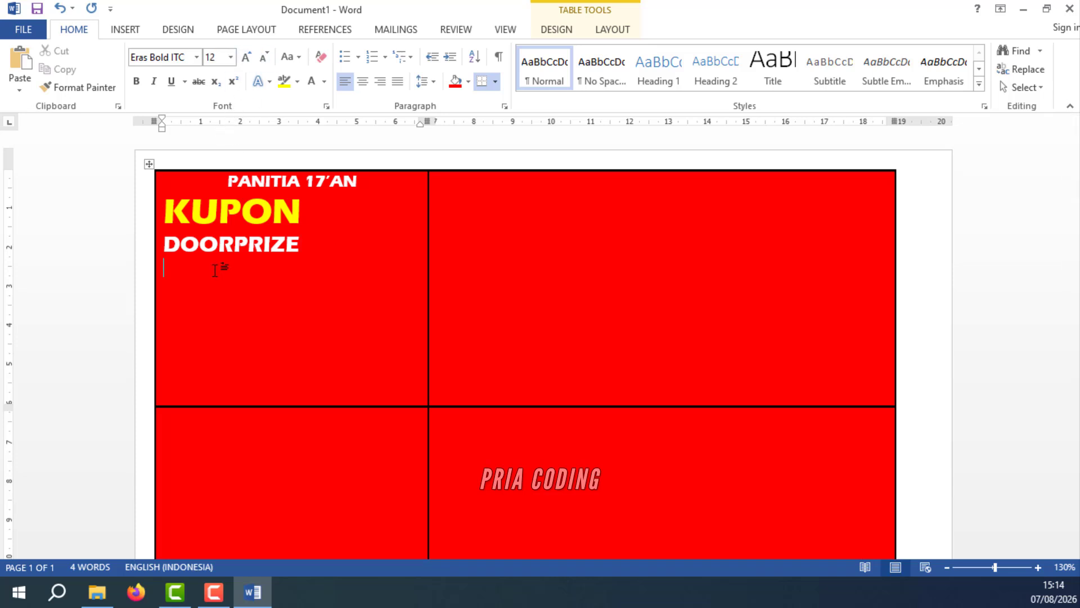
pyautogui.press('Return')
pyautogui.write('Semanga')
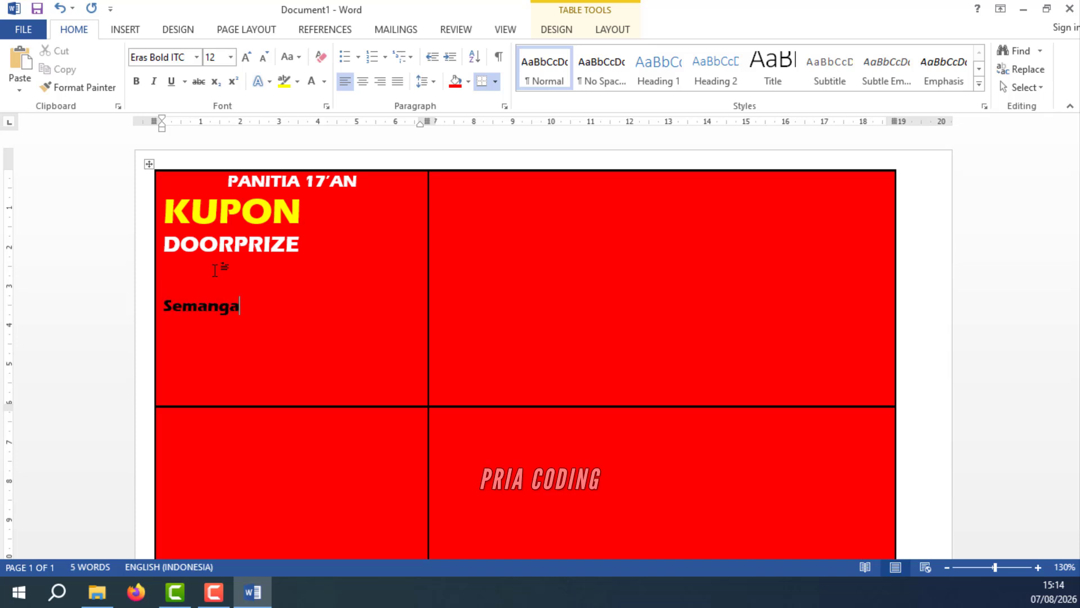
pyautogui.write('t da[pat Doorprize')
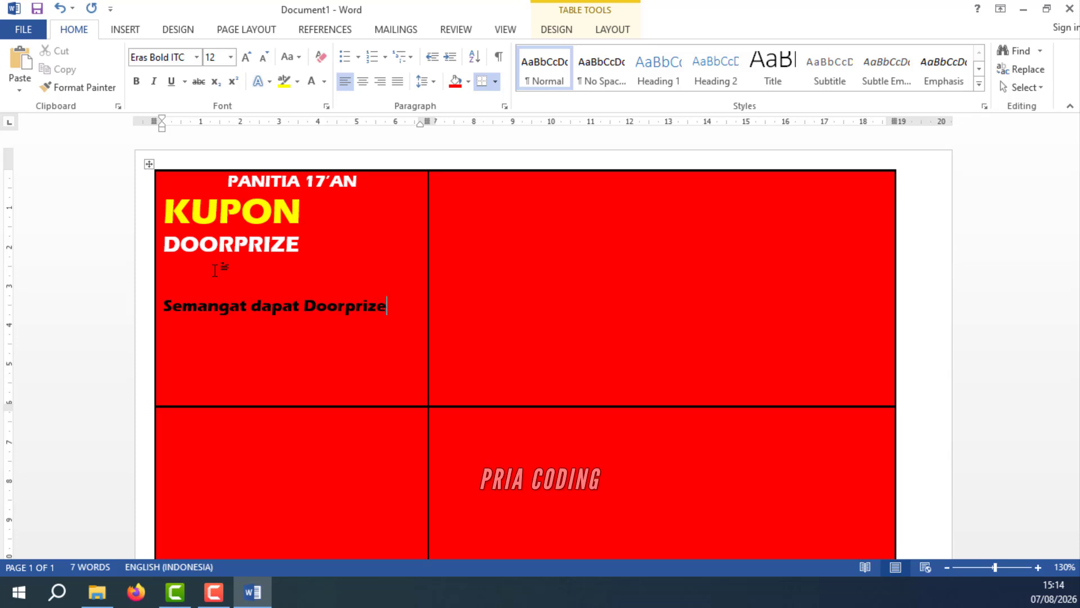
pyautogui.write('Semangat')
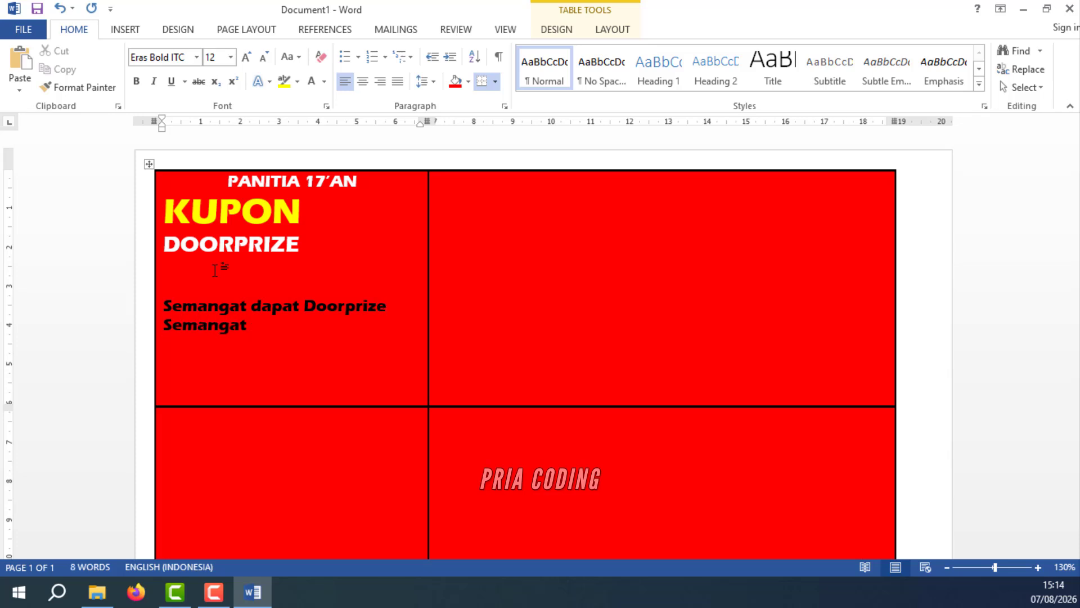
pyautogui.write(' 45')
# Center the two Semangat lines and color them white.
pyautogui.moveTo(275, 325); pyautogui.dragTo(163, 306)
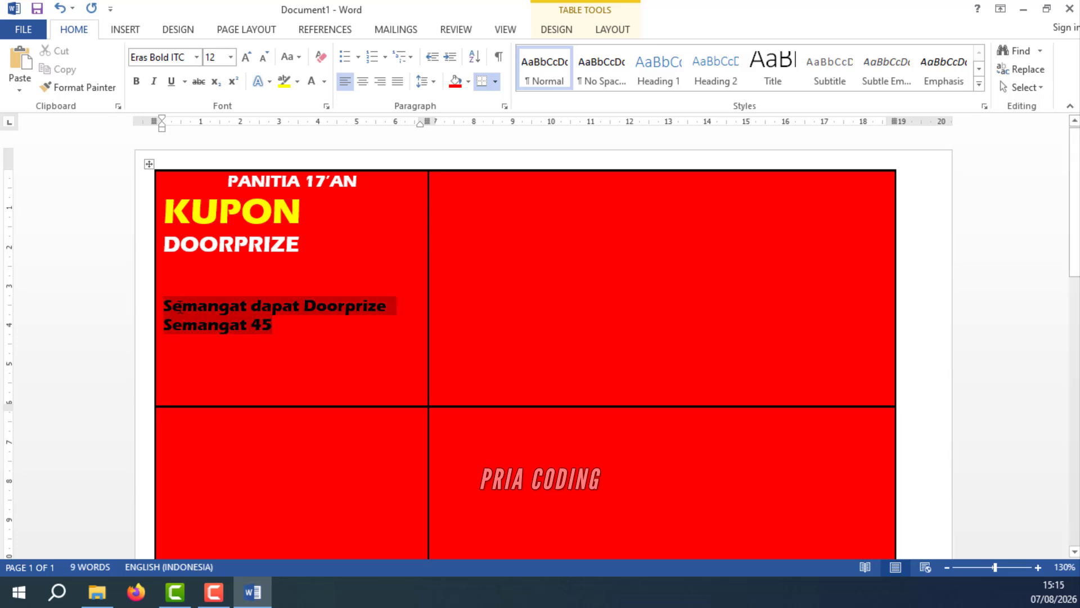
pyautogui.click(362, 82)
pyautogui.click(311, 81)
pyautogui.click(369, 314)
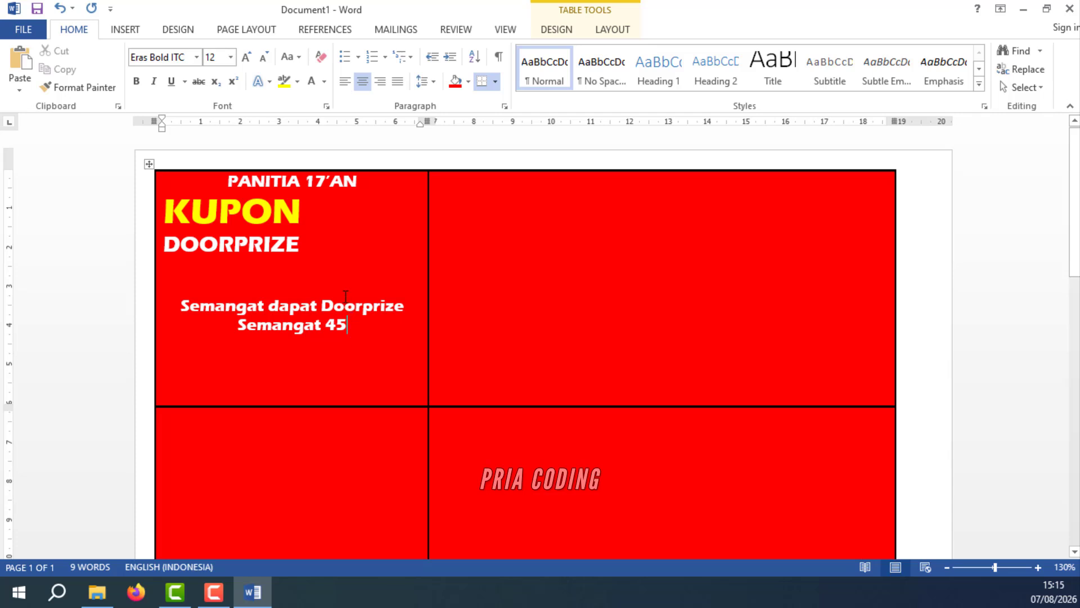
# Remove the extra blank line above "Semangat dapat Doorprize" and center both Semangat lines again.
pyautogui.click(311, 279)
pyautogui.hotkey('ctrl', 'l')
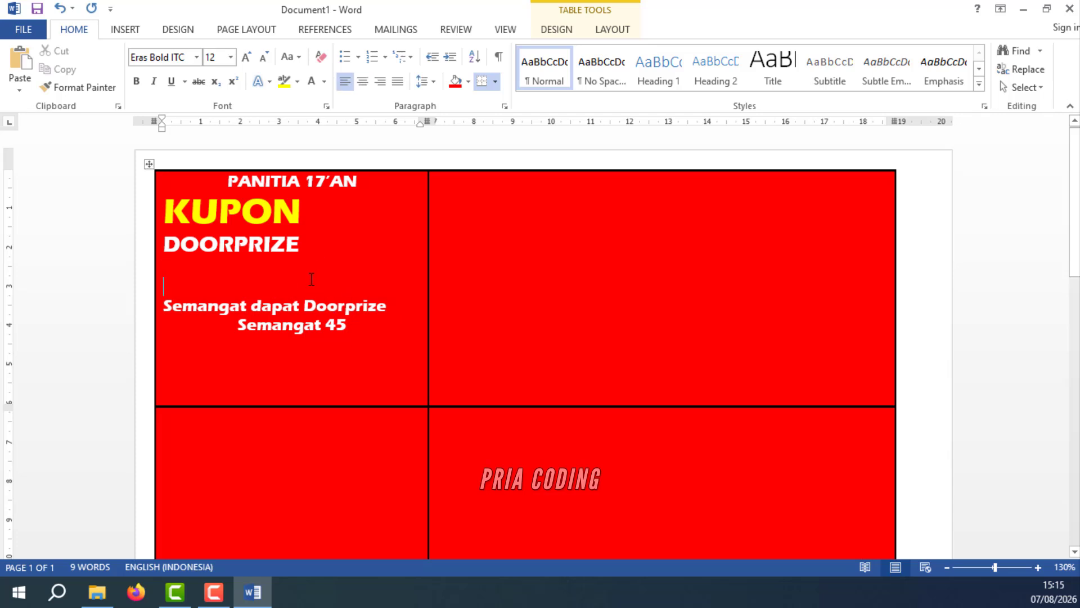
pyautogui.press('BackSpace')
pyautogui.moveTo(149, 287); pyautogui.dragTo(149, 306)
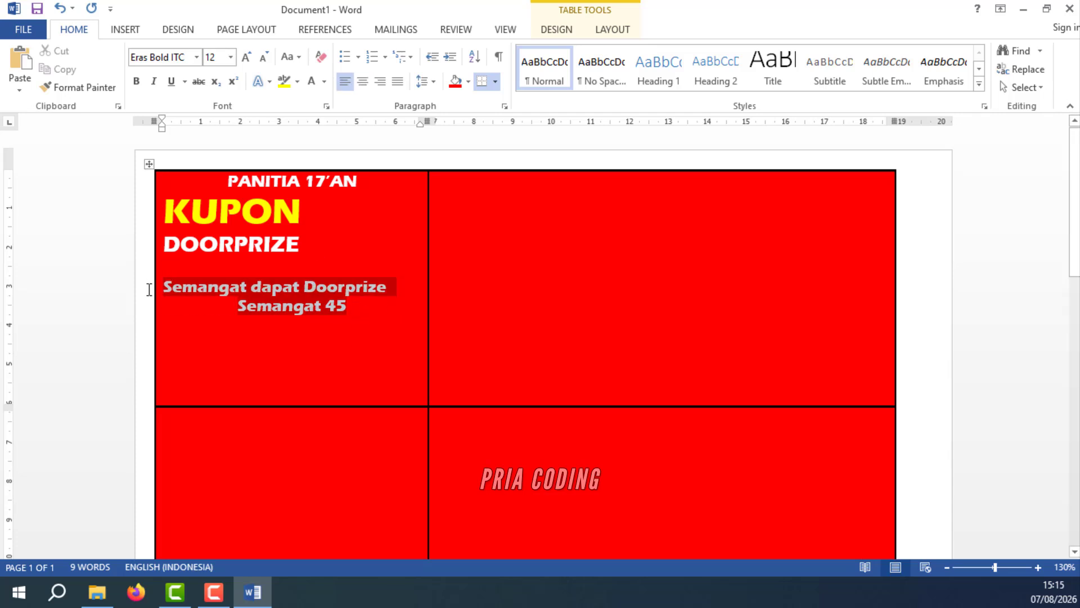
pyautogui.click(363, 85)
pyautogui.click(348, 304)
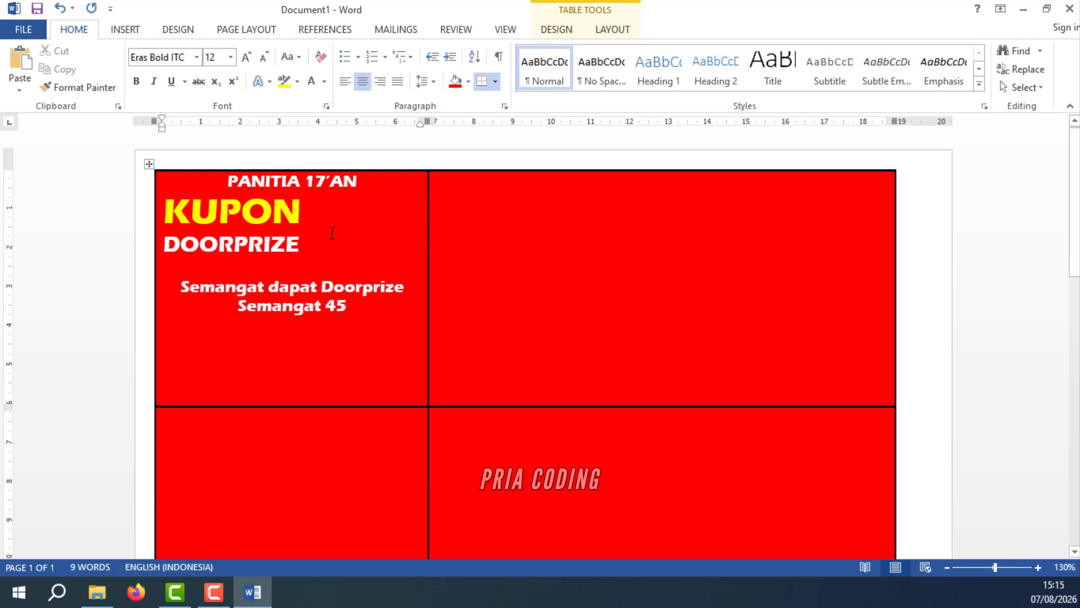
# Insert the picture "logo hut ri" from the KUPON DOORPRIZE folder in Documents after the word KUPON.
pyautogui.click(335, 205)
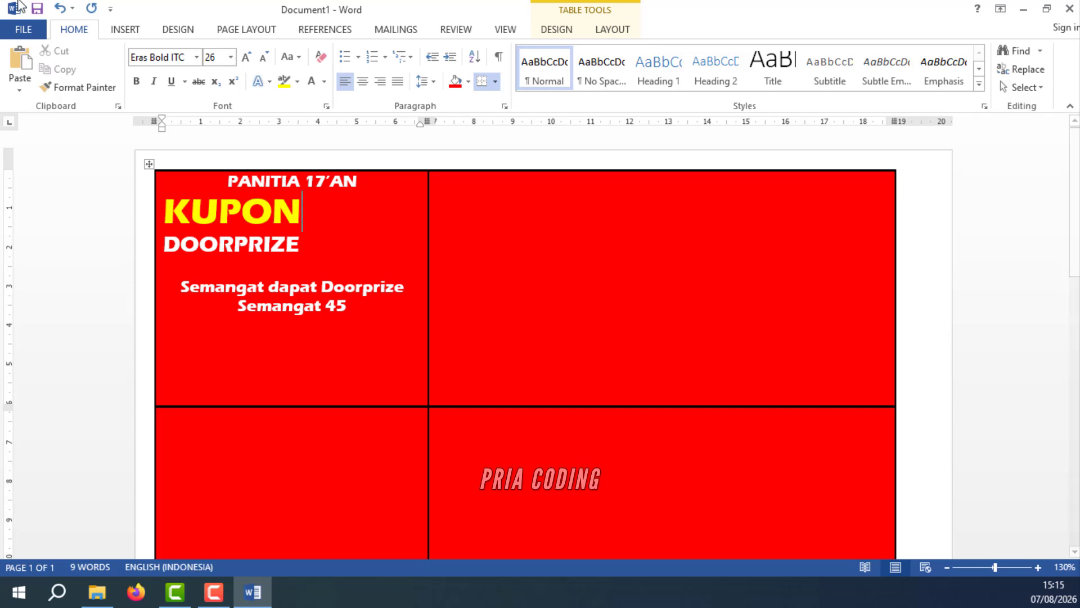
pyautogui.click(113, 27)
pyautogui.click(129, 66)
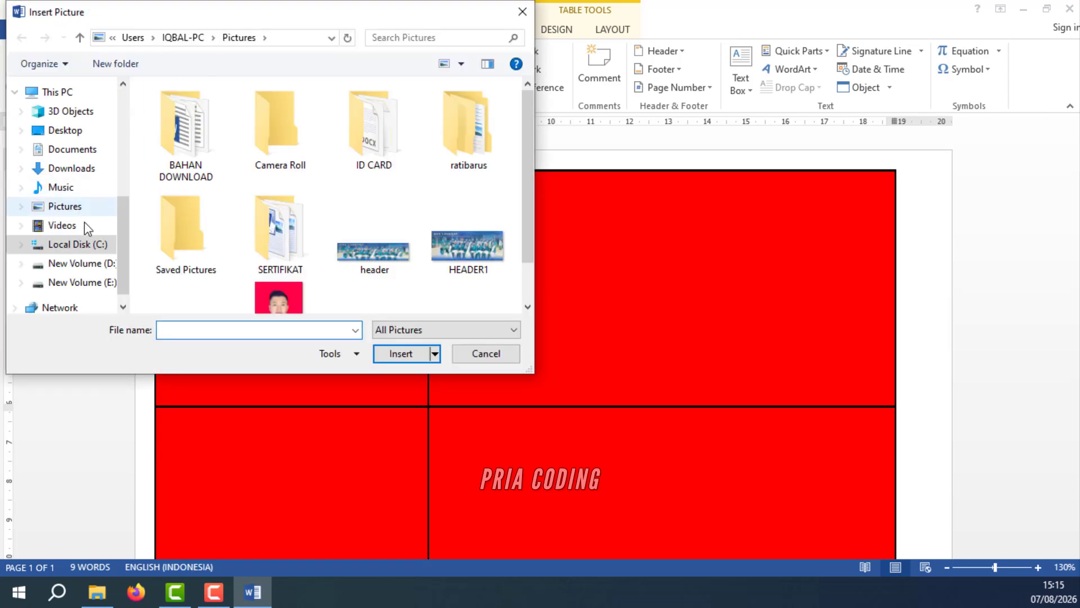
pyautogui.click(68, 149)
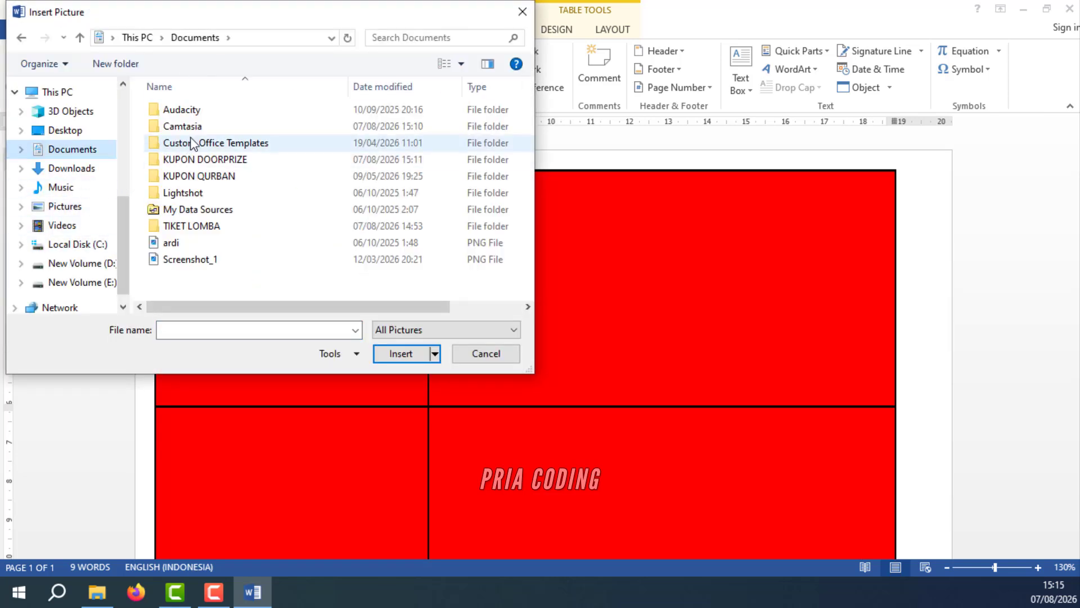
pyautogui.doubleClick(196, 160)
pyautogui.click(307, 172)
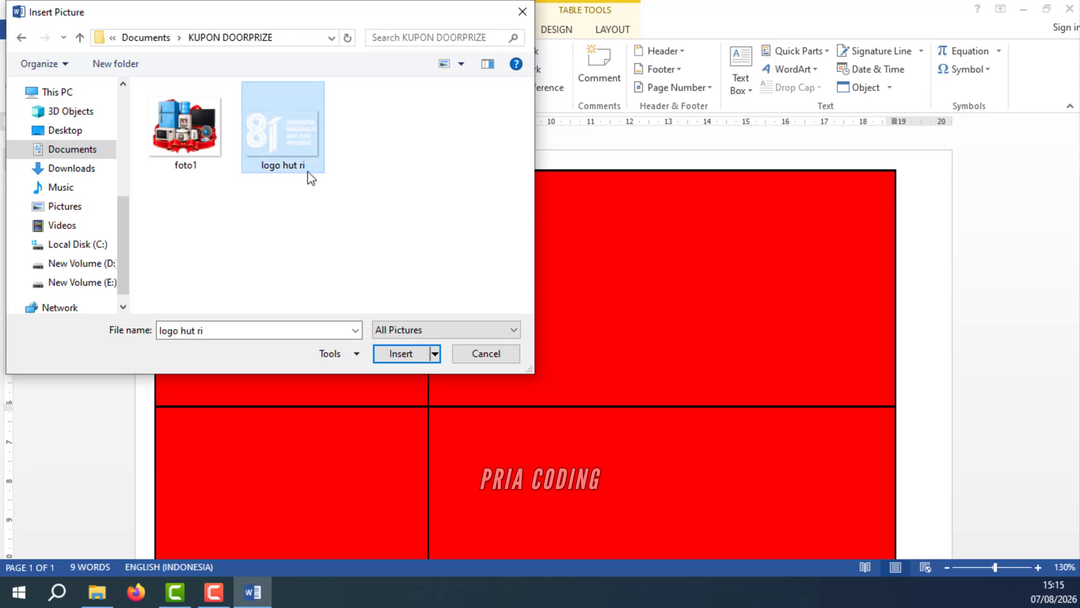
pyautogui.click(402, 354)
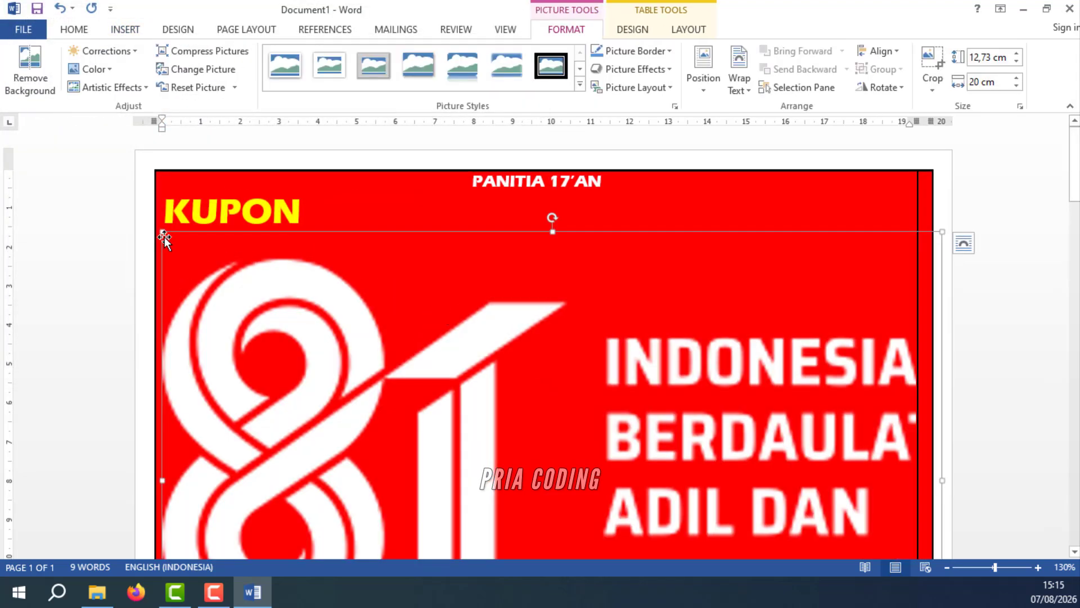
# Shrink the logo picture to about 2.13 × 1.36 cm and set its text wrapping to In Front of Text.
pyautogui.moveTo(535, 390); pyautogui.dragTo(480, 360)
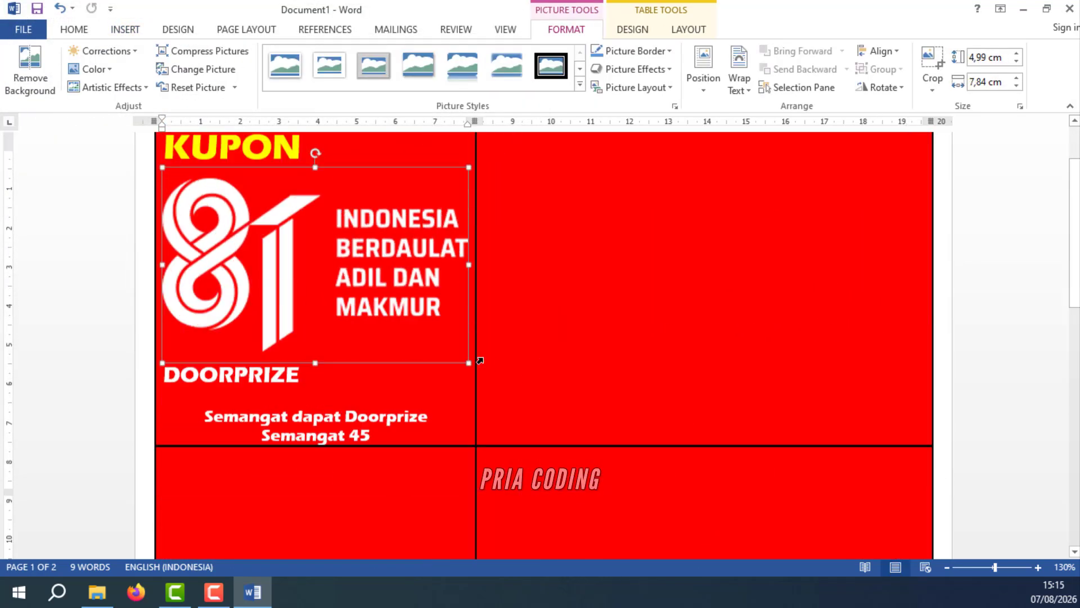
pyautogui.moveTo(469, 405); pyautogui.dragTo(354, 227)
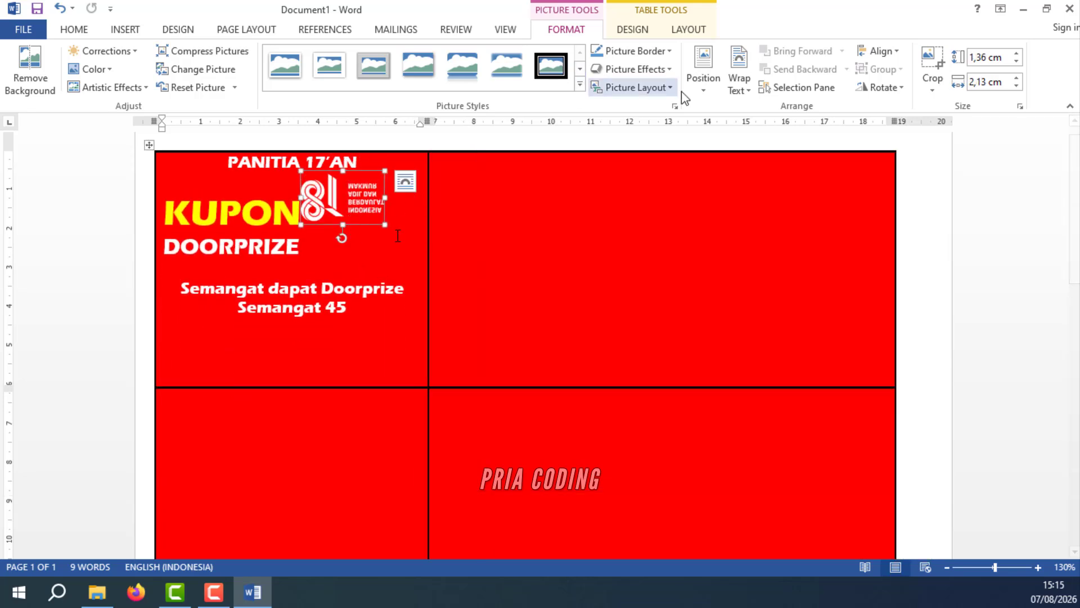
pyautogui.click(733, 77)
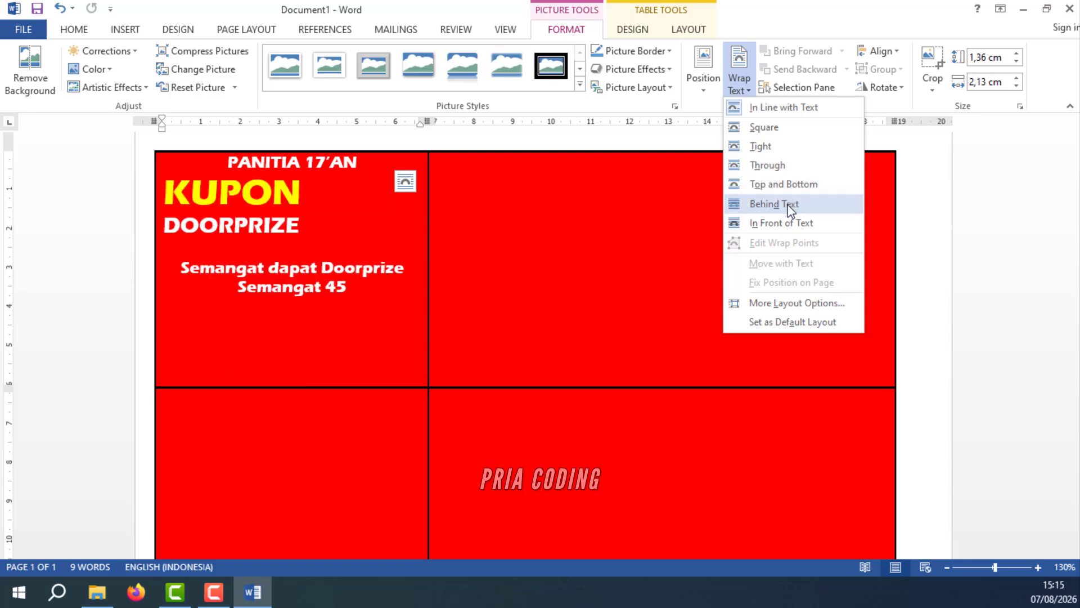
pyautogui.click(787, 225)
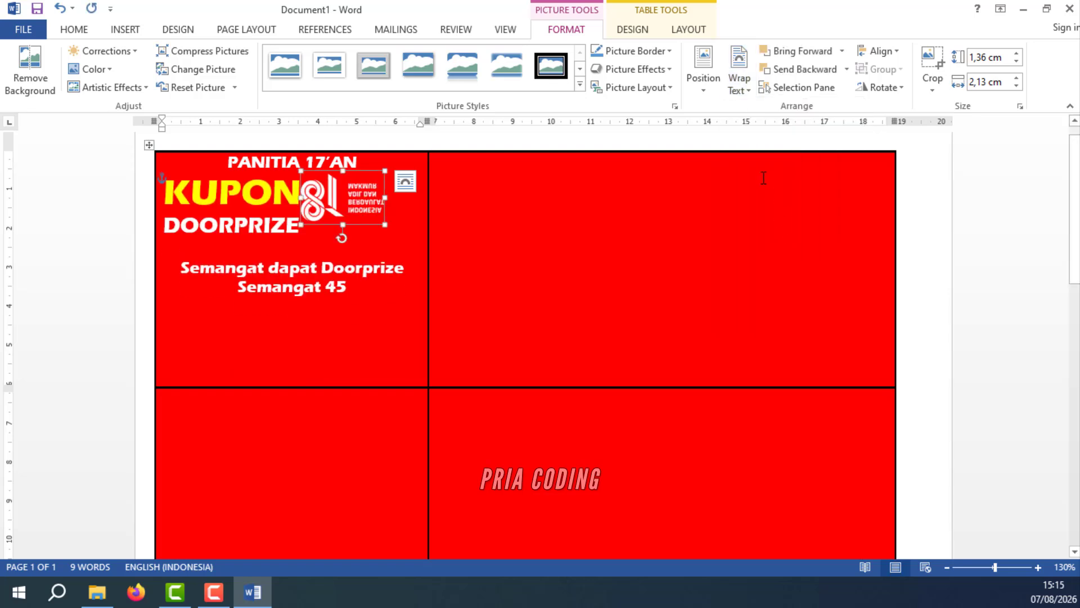
# Flip the logo vertically and fit it beside KUPON and DOORPRIZE at about 2.42 × 1.54 cm.
pyautogui.click(868, 81)
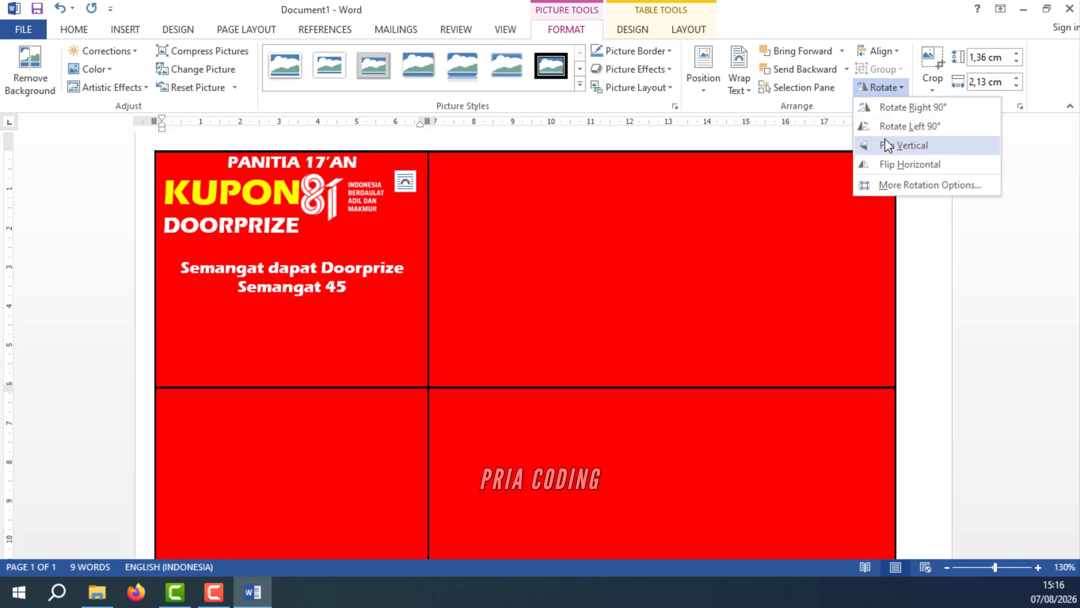
pyautogui.click(888, 146)
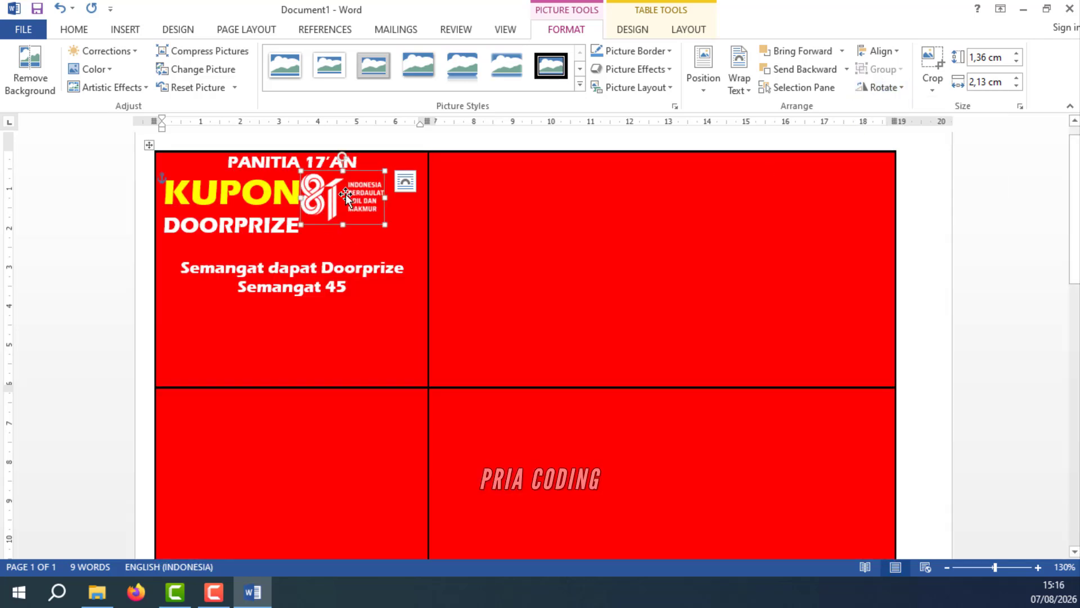
pyautogui.moveTo(345, 194); pyautogui.dragTo(394, 239)
pyautogui.click(602, 253)
pyautogui.click(359, 211)
pyautogui.click(531, 241)
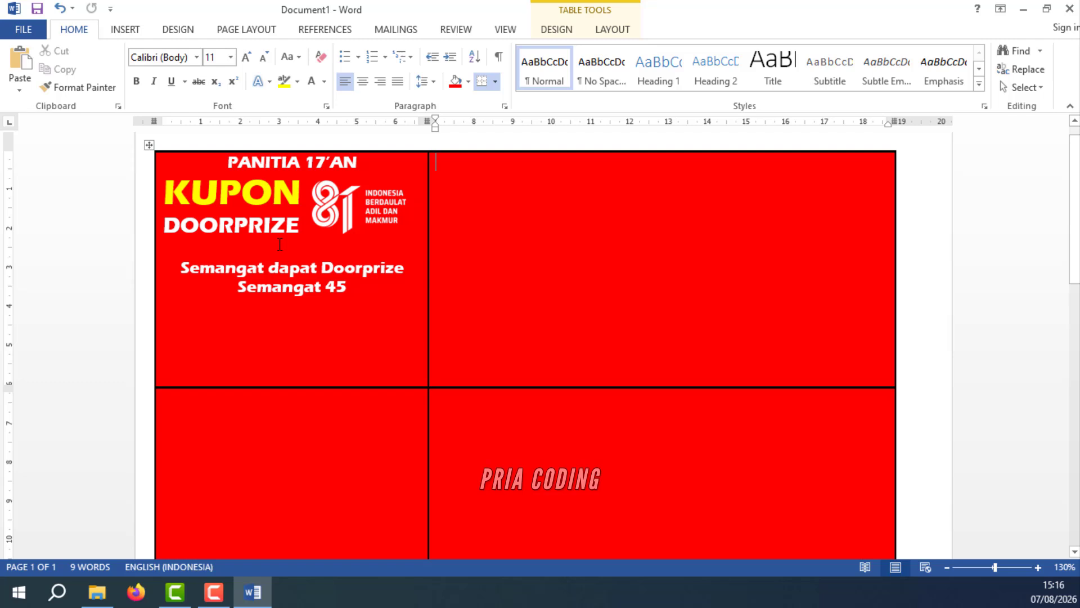
# Add the line "17 Agustus 2026" below "Semangat 45", separated by a blank line, and set it in Arial Black.
pyautogui.click(257, 299)
pyautogui.press('Return')
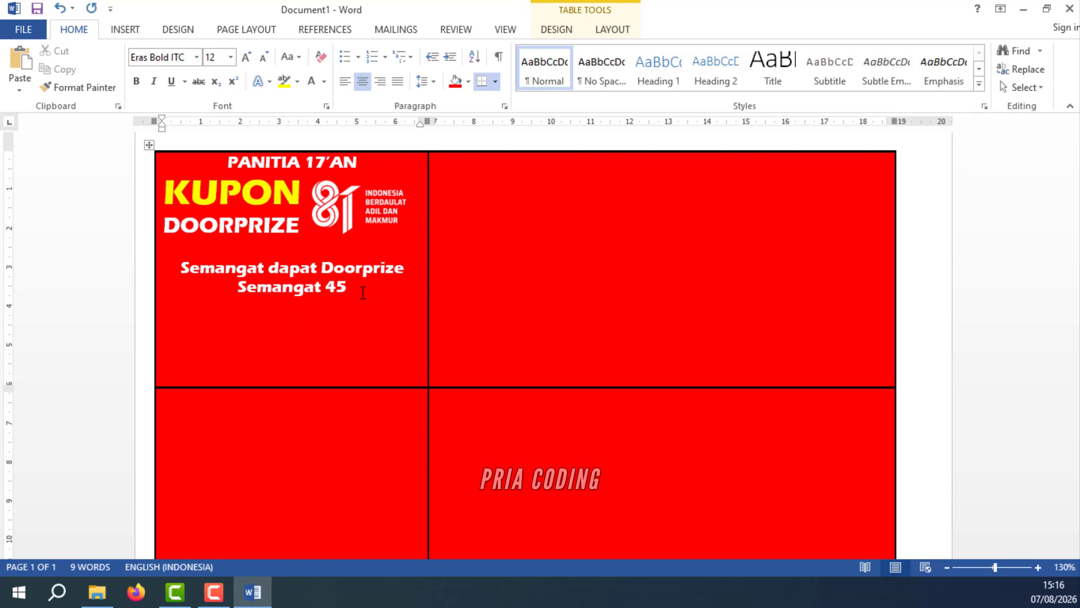
pyautogui.write('17 Agustus ')
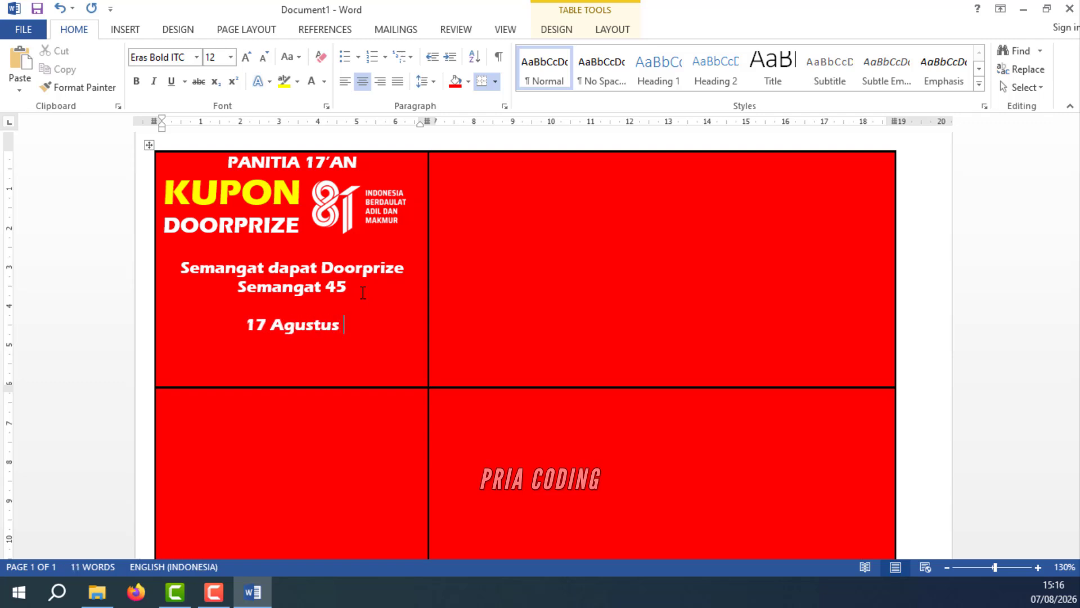
pyautogui.write('2026')
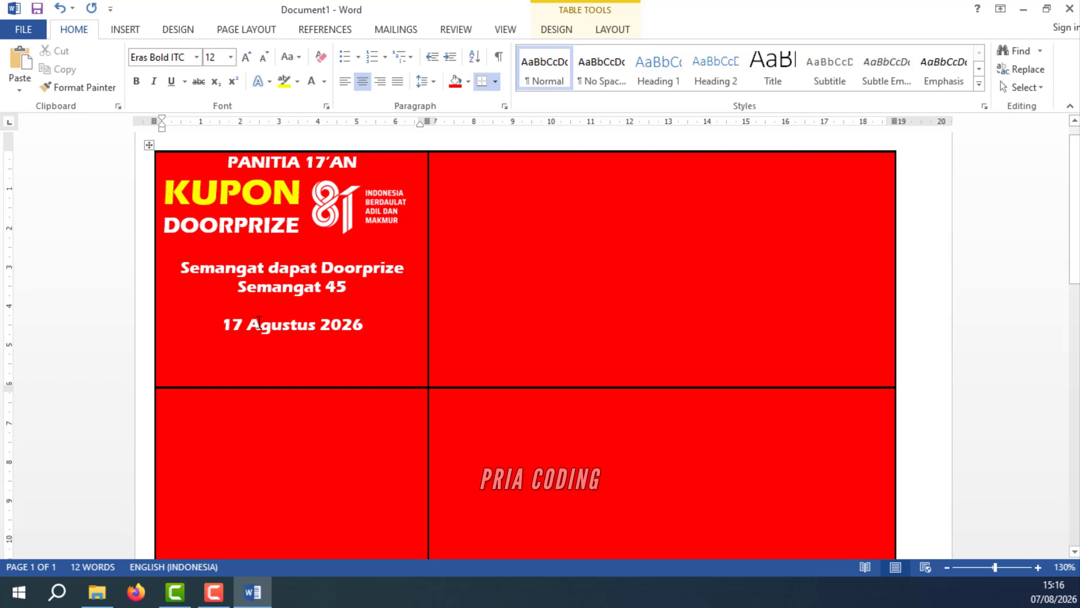
pyautogui.hotkey('shift', 'Home')
pyautogui.click(196, 56)
pyautogui.click(231, 265)
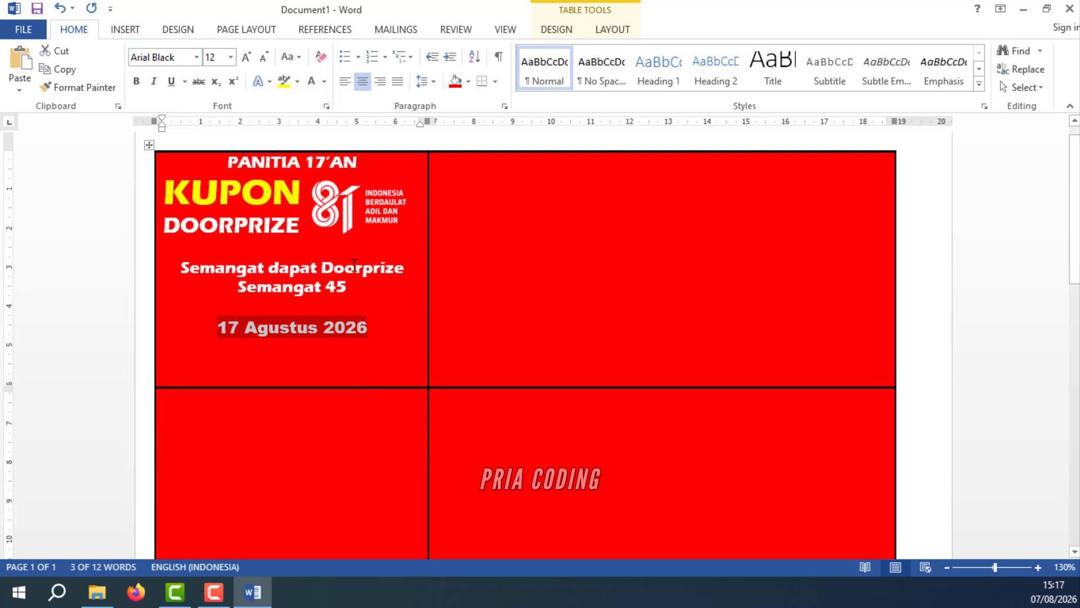
# Leave a small blank line below the date and add the line "NO : 0001" in 9 pt Eras Bold ITC.
pyautogui.click(381, 324)
pyautogui.press('Return')
pyautogui.click(268, 62)
pyautogui.click(269, 63)
pyautogui.click(269, 63)
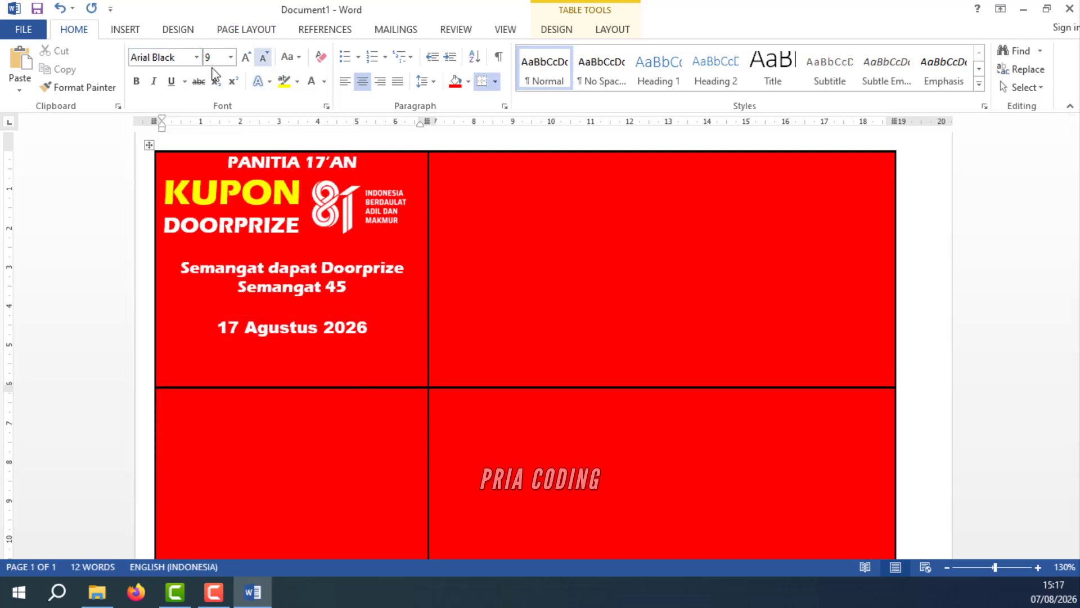
pyautogui.click(197, 57)
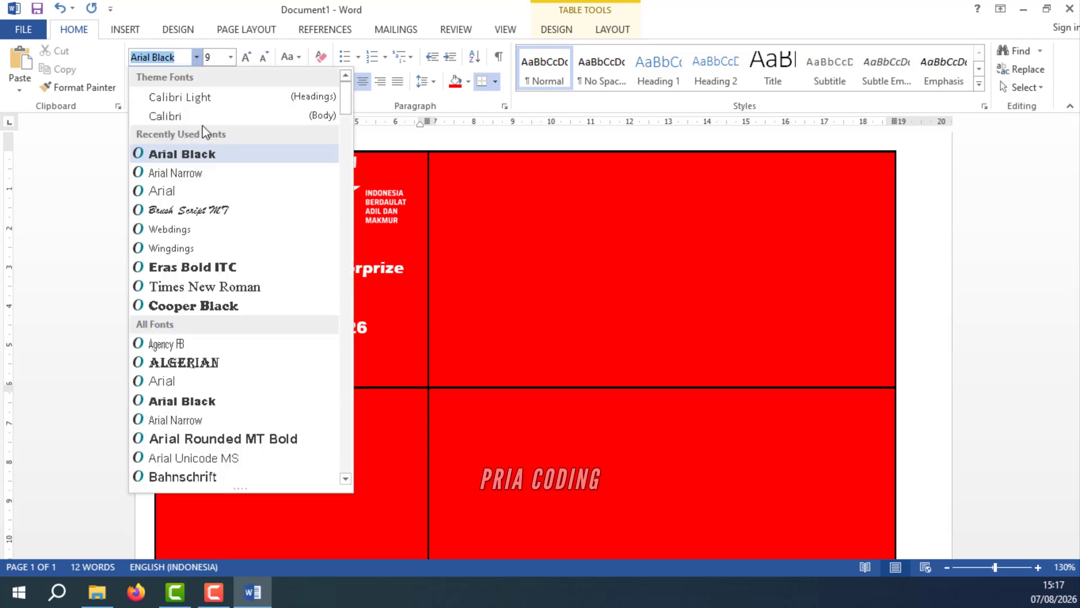
pyautogui.click(180, 249)
pyautogui.press('Return')
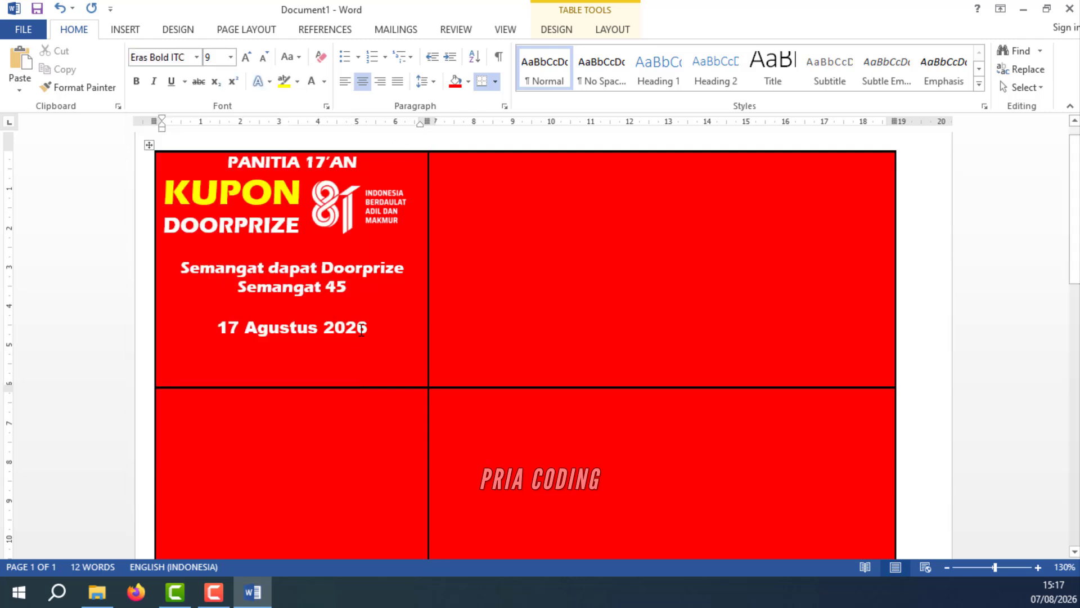
pyautogui.write('NO :')
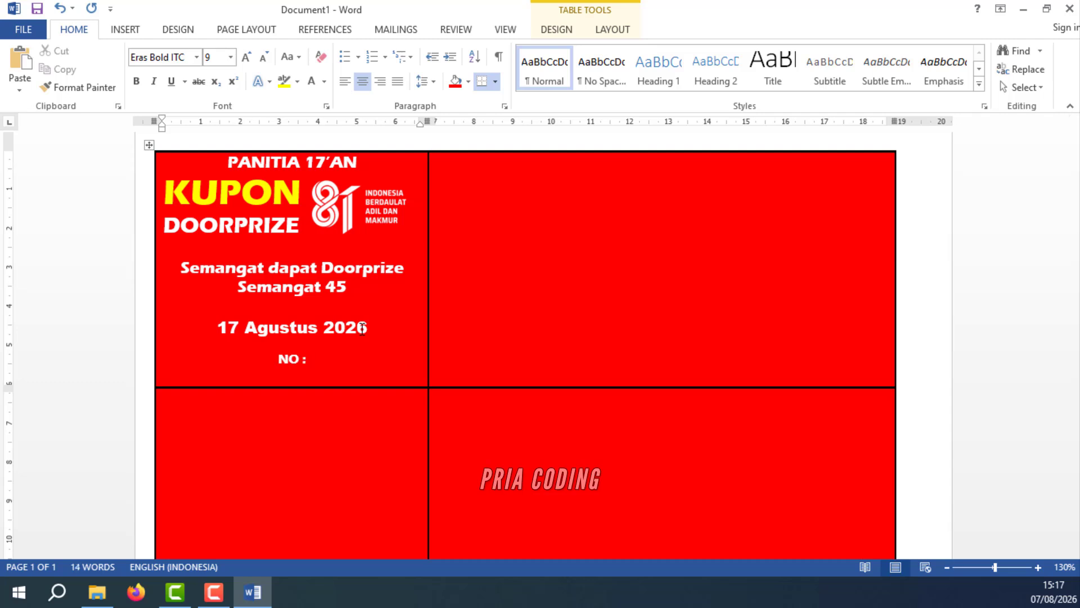
pyautogui.scroll(1, 323, 282)
pyautogui.scroll(-2, 316, 265)
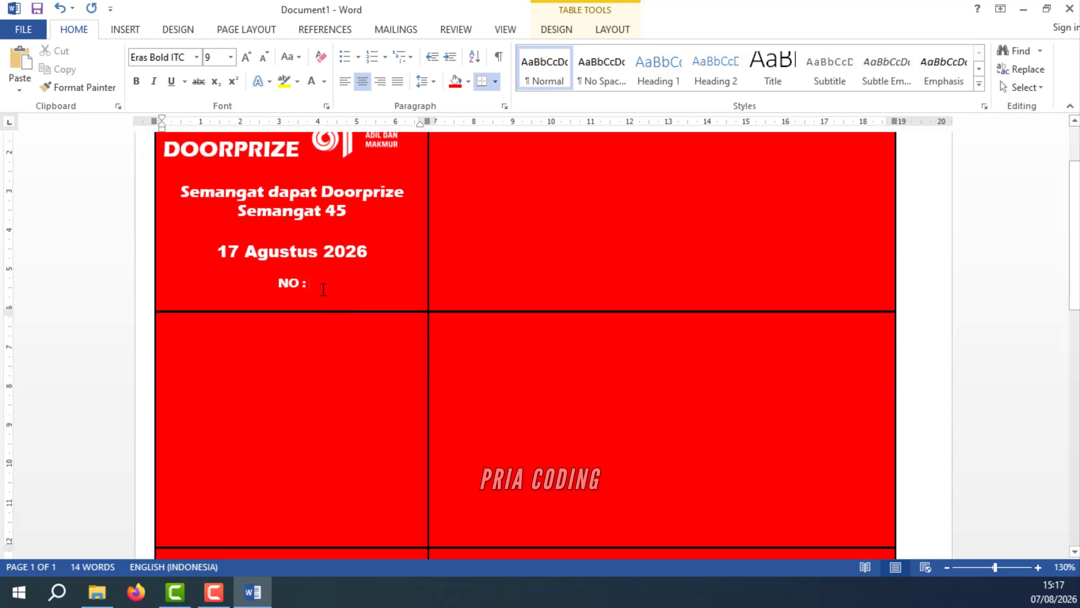
pyautogui.write('0001')
# Set the "NO : 0001" line to 18 pt.
pyautogui.moveTo(302, 284); pyautogui.dragTo(265, 286)
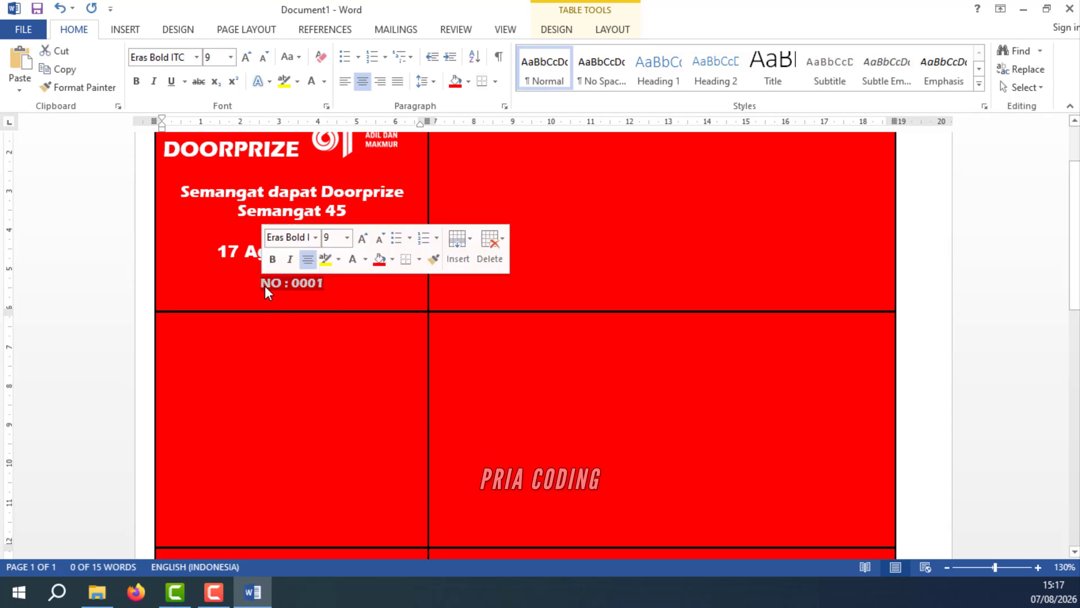
pyautogui.click(231, 57)
pyautogui.click(211, 181)
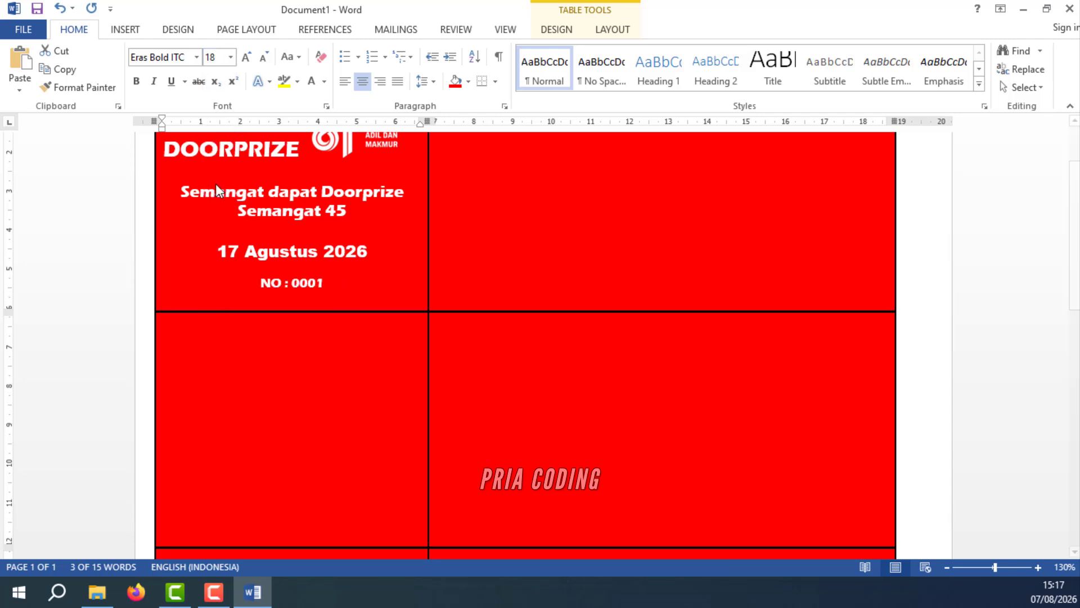
# Color the number 0001 black and give it white shading.
pyautogui.click(311, 299)
pyautogui.moveTo(291, 291); pyautogui.dragTo(353, 292)
pyautogui.click(324, 81)
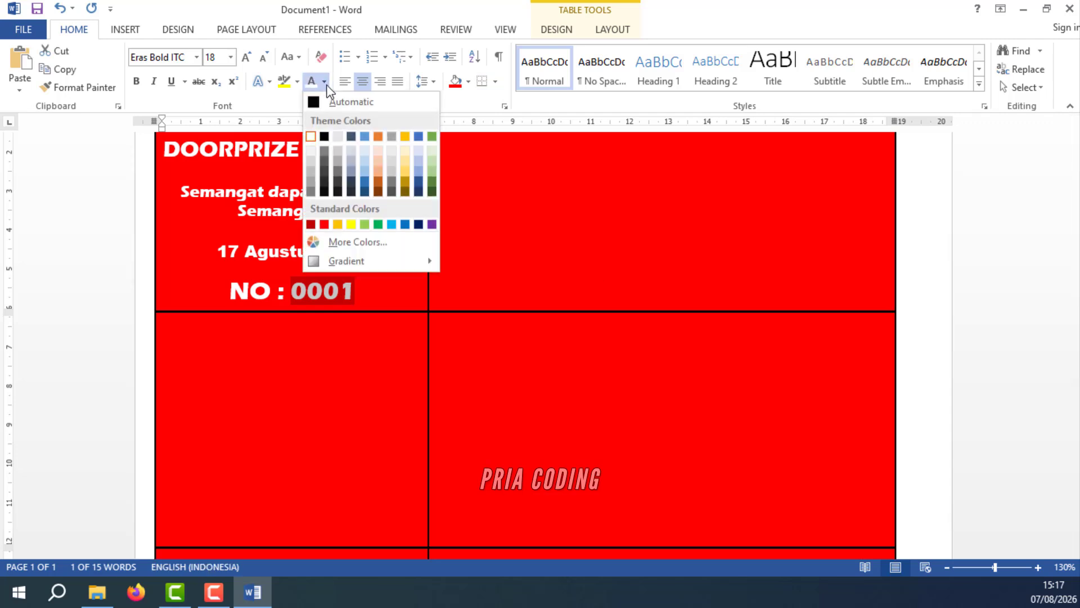
pyautogui.click(316, 132)
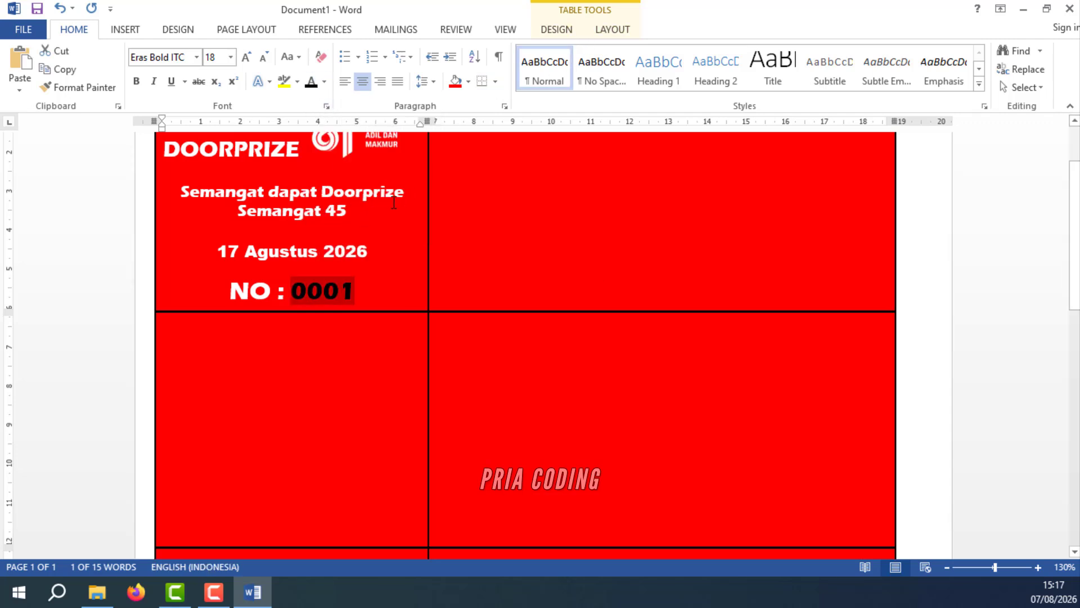
pyautogui.click(467, 82)
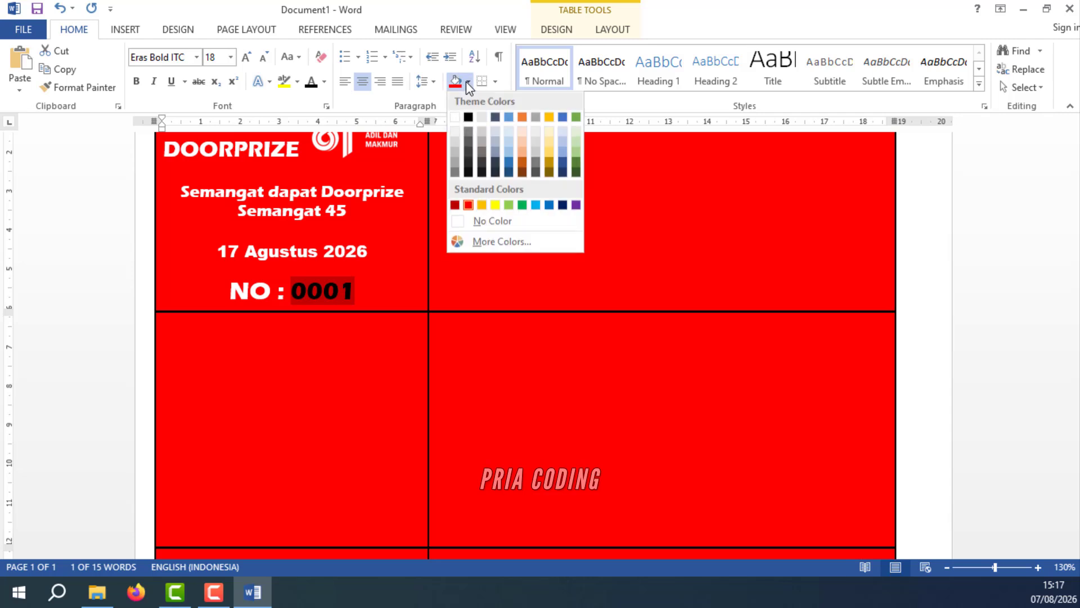
pyautogui.click(455, 117)
pyautogui.click(466, 229)
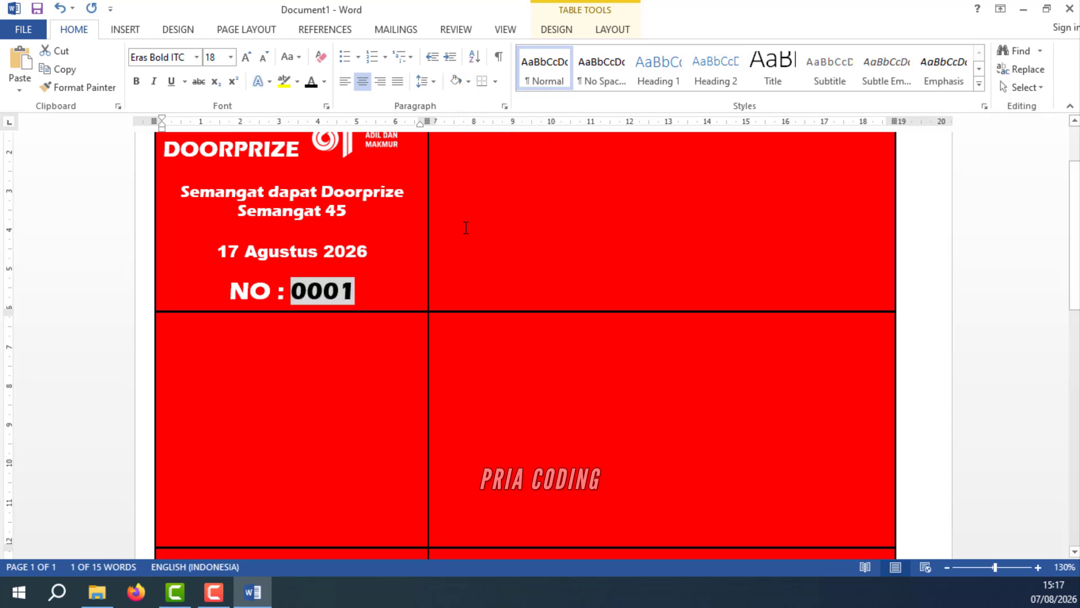
pyautogui.scroll(2, 371, 351)
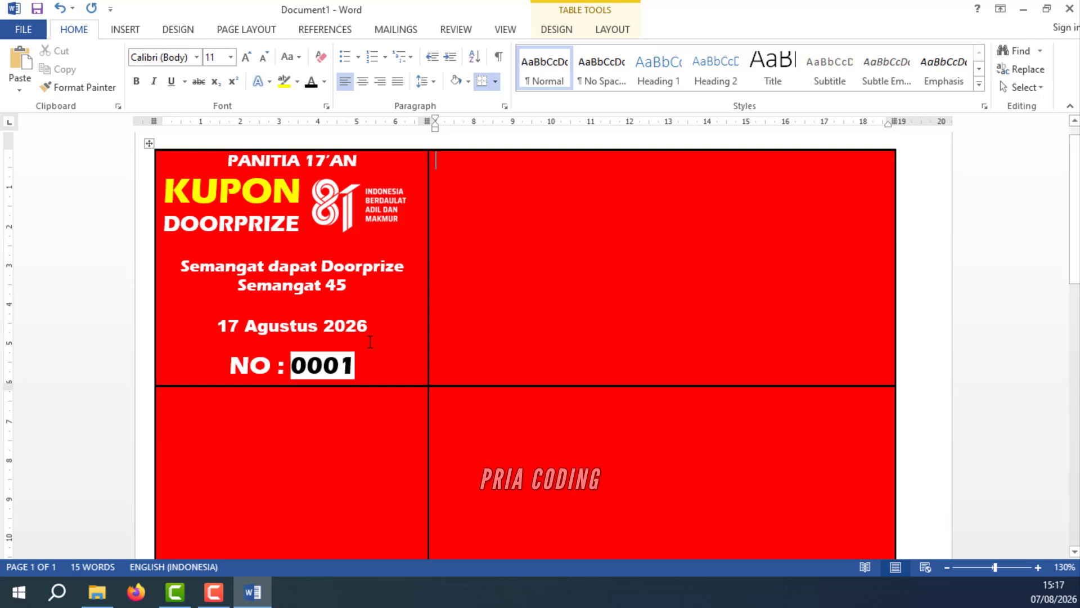
# Apply an outer shadow effect to the logo picture beside KUPON.
pyautogui.click(381, 200)
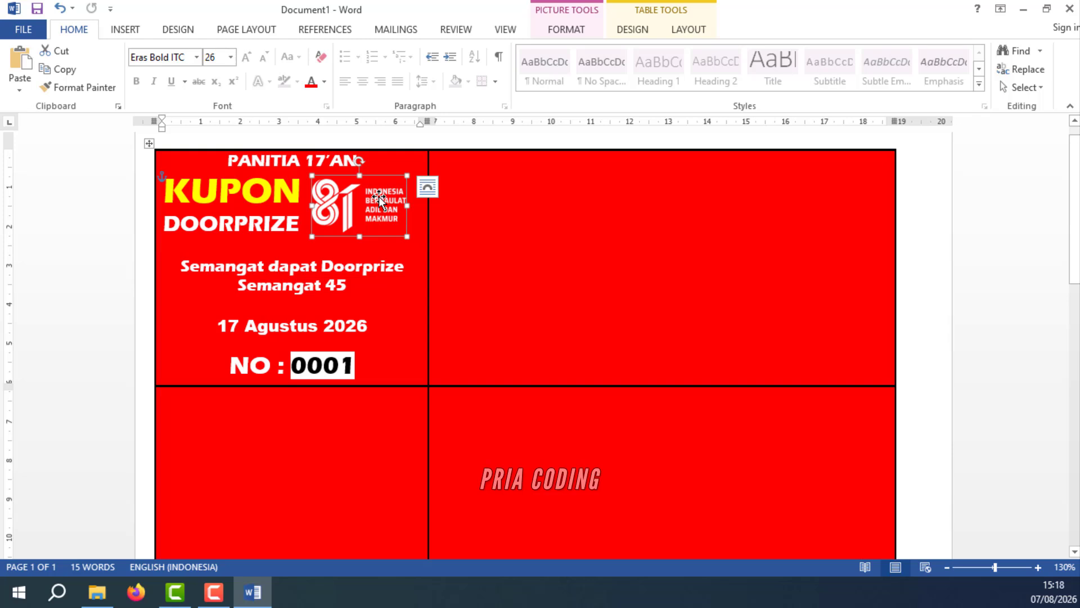
pyautogui.click(560, 34)
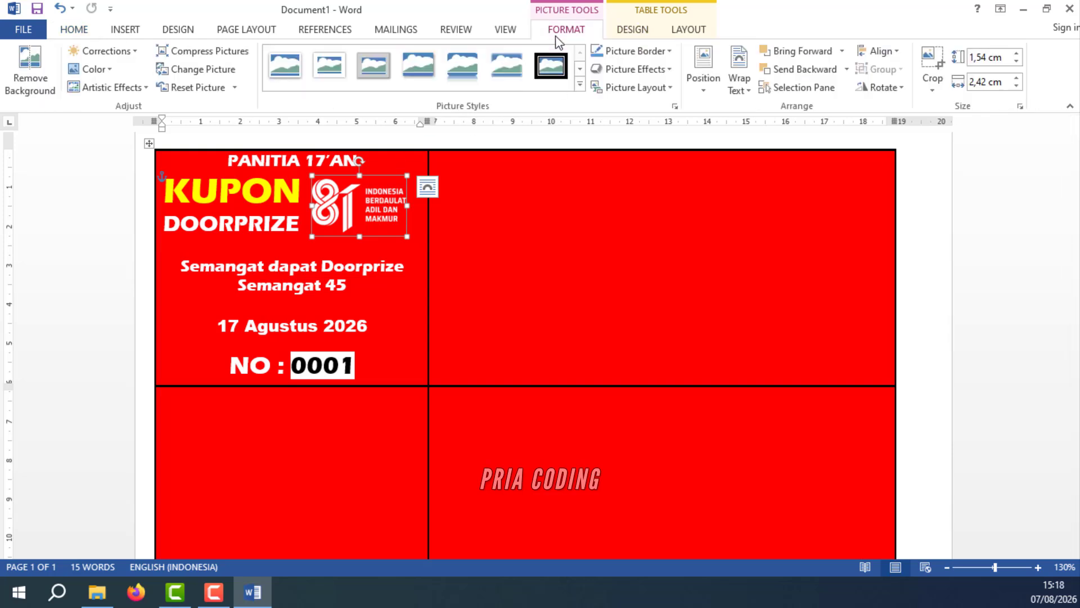
pyautogui.click(633, 68)
pyautogui.moveTo(672, 128)
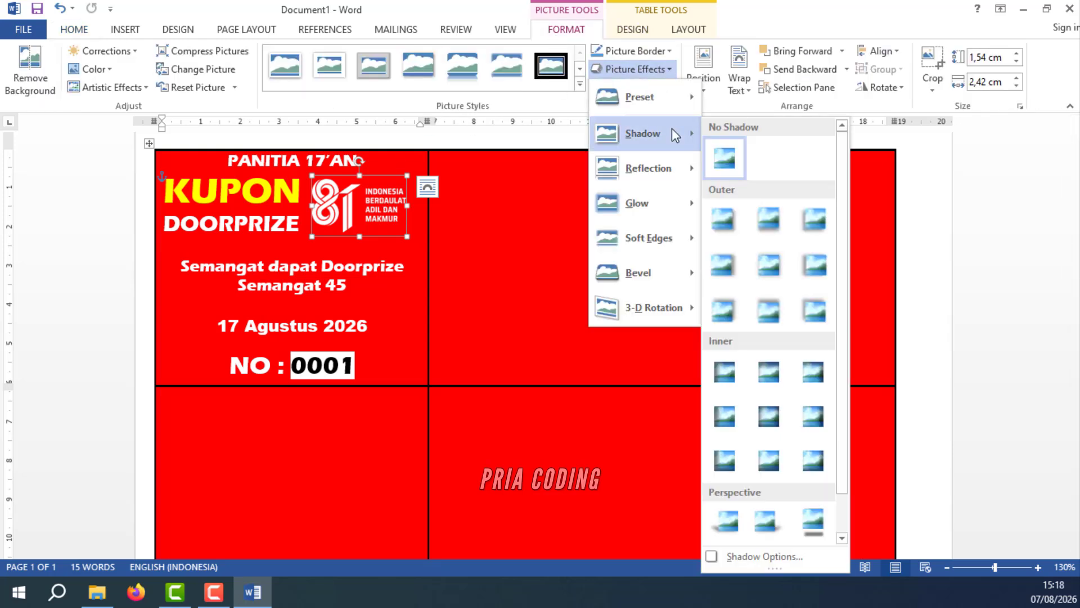
pyautogui.click(776, 239)
# Enter KUPON and DOORPRIZE on two lines in the empty cell beside the first coupon stub.
pyautogui.click(540, 266)
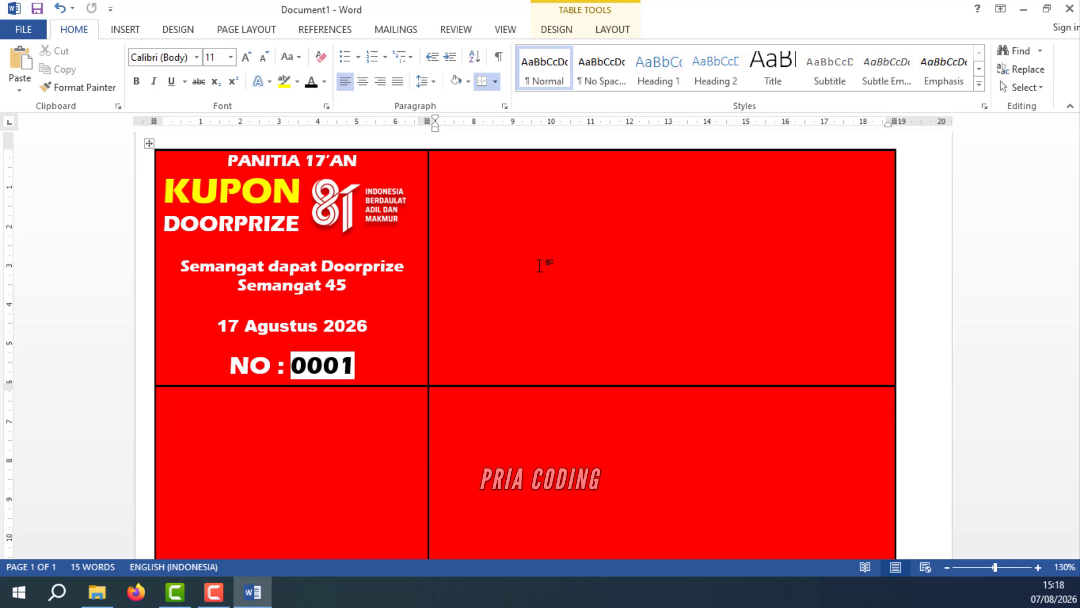
pyautogui.write('kUPON')
pyautogui.press('Return')
pyautogui.write('DOORPRIZE')
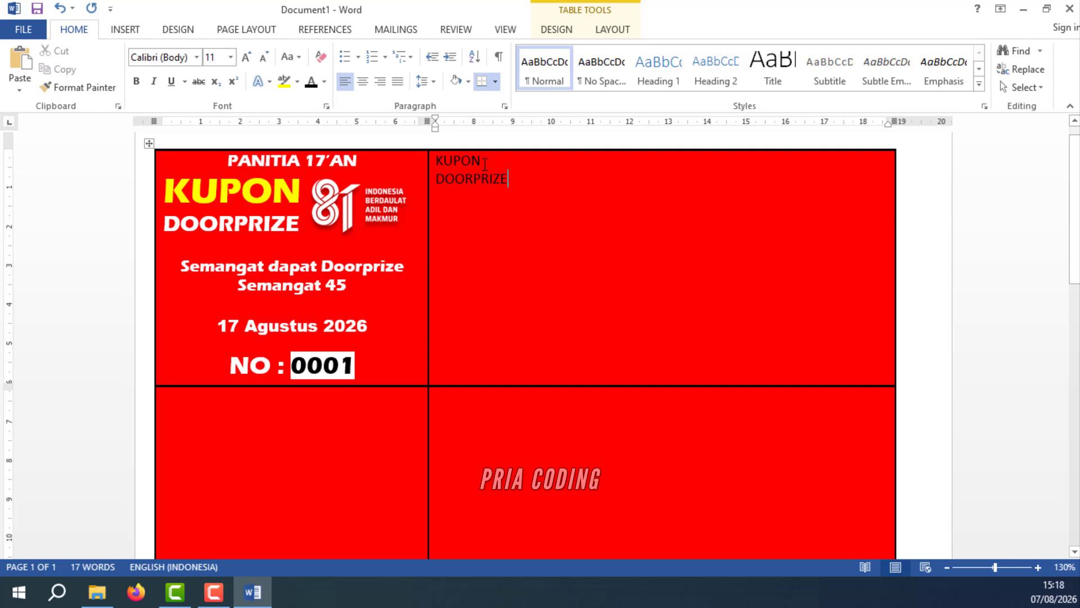
# Format KUPON in the wide coupon cell as Eras Bold ITC, 36 pt, yellow.
pyautogui.doubleClick(473, 163)
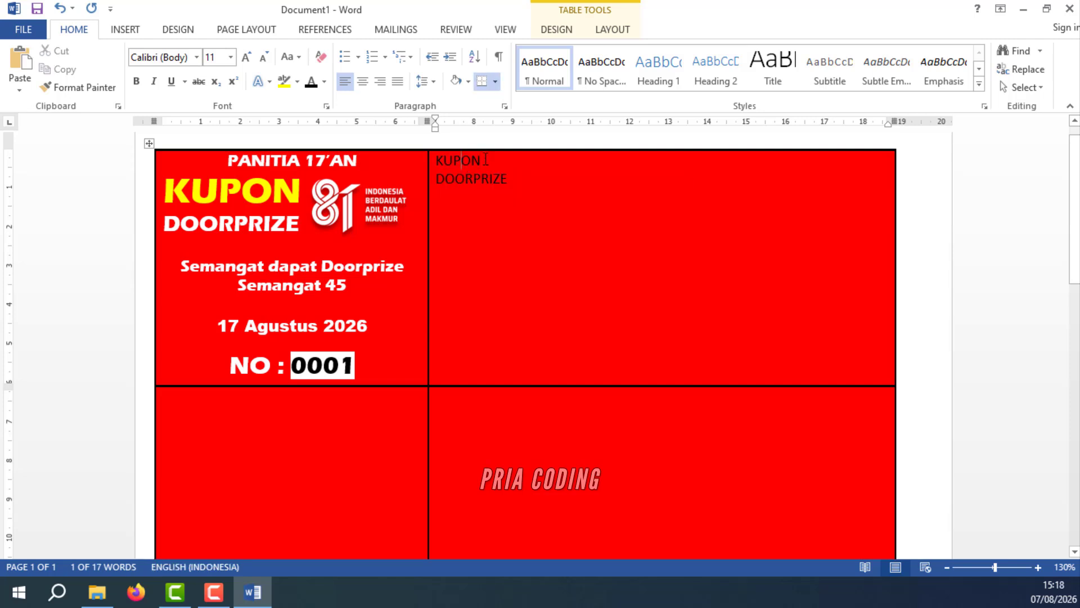
pyautogui.click(196, 57)
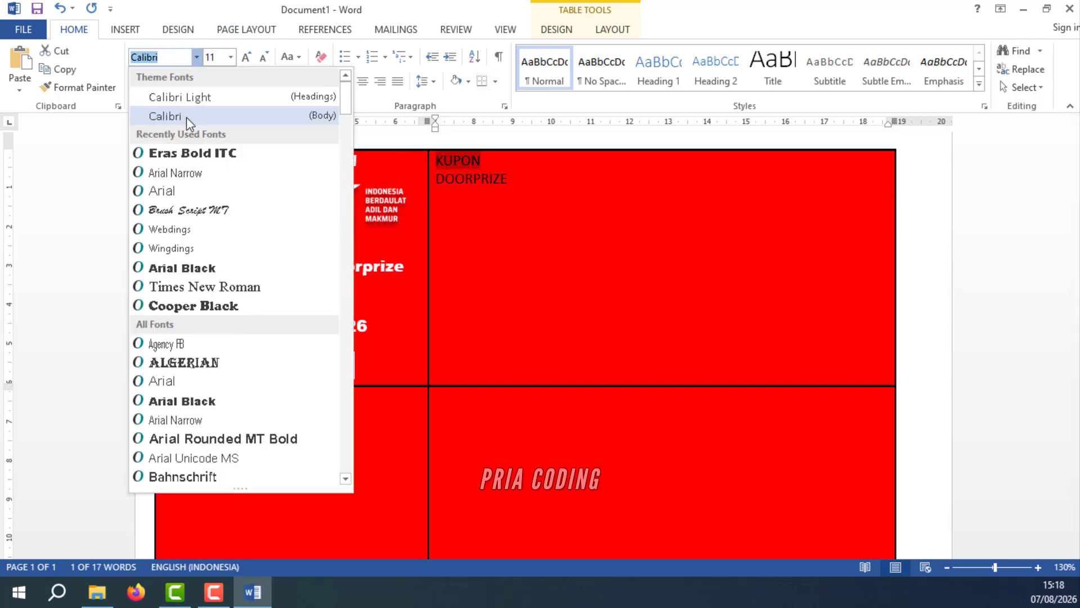
pyautogui.click(205, 161)
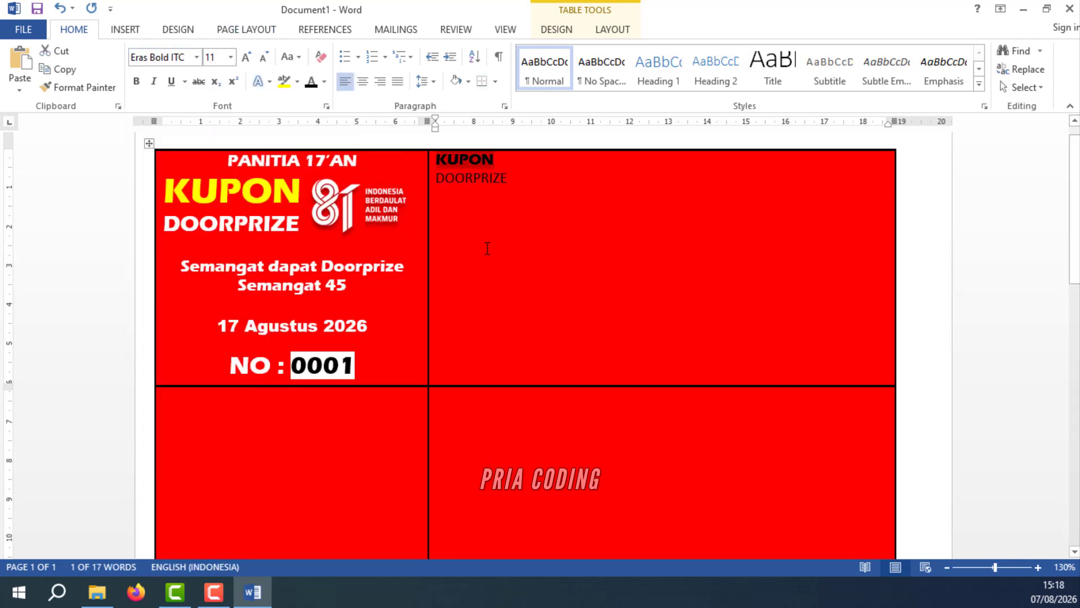
pyautogui.click(231, 61)
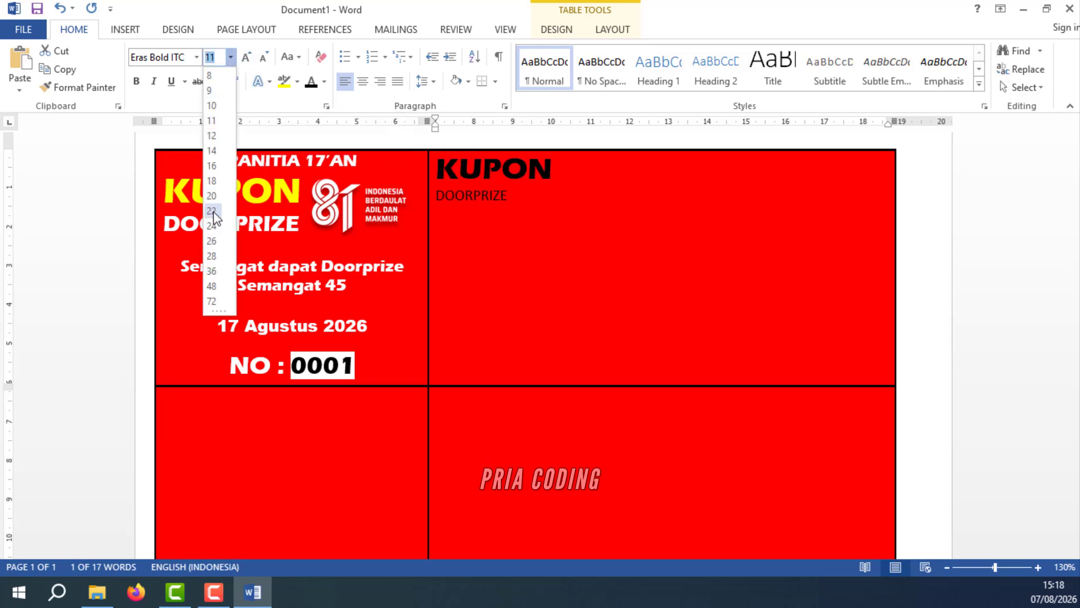
pyautogui.click(213, 270)
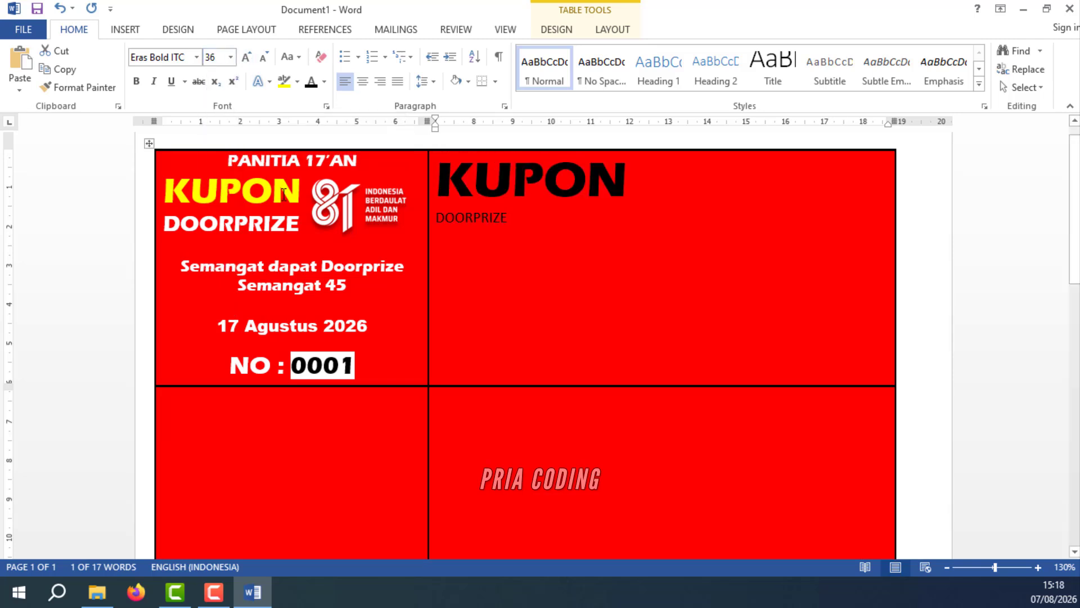
pyautogui.click(324, 82)
pyautogui.click(351, 225)
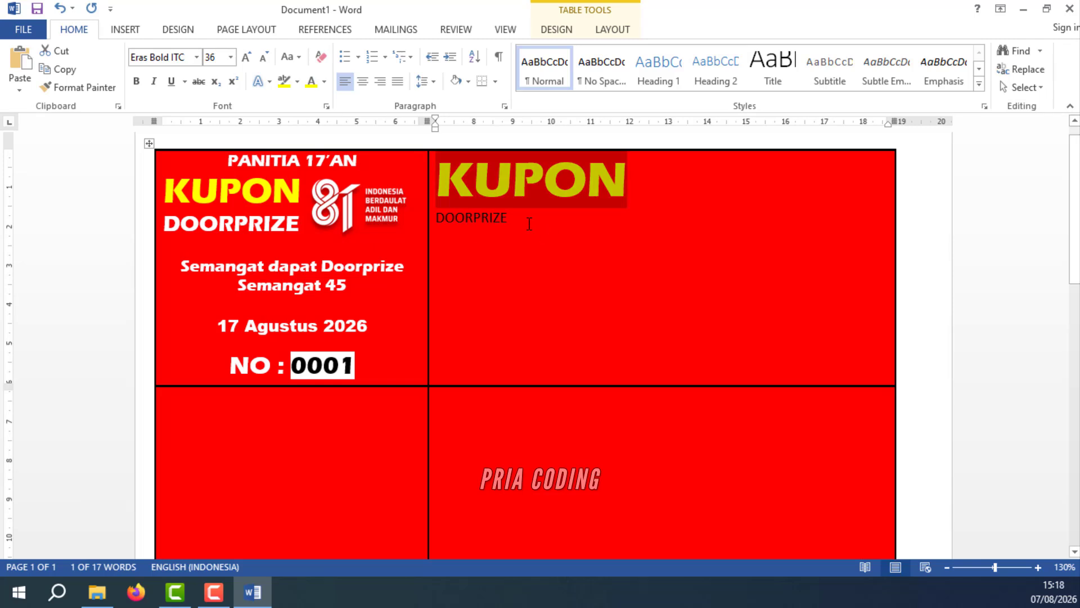
# Format DOORPRIZE in the wide coupon cell as Eras Bold ITC, 22 pt, white.
pyautogui.click(509, 219)
pyautogui.moveTo(509, 219); pyautogui.dragTo(449, 223)
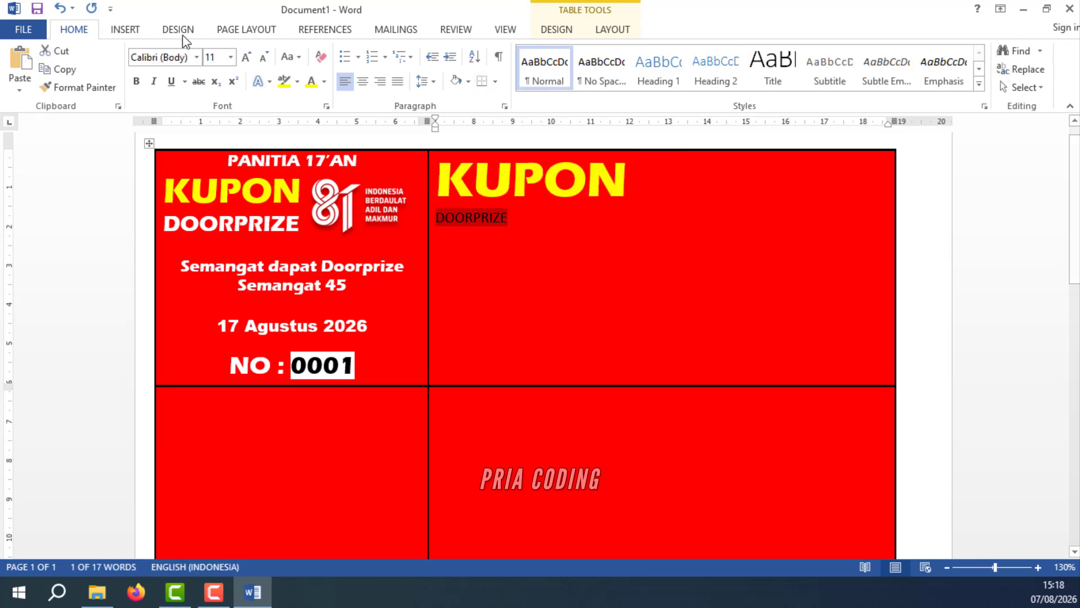
pyautogui.click(196, 57)
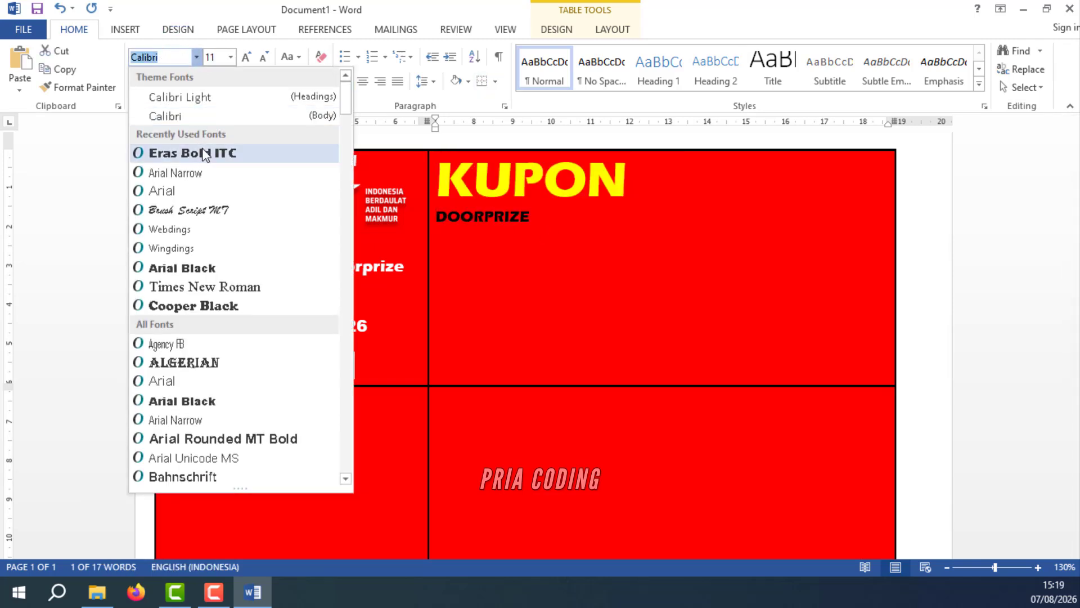
pyautogui.click(198, 152)
pyautogui.click(231, 57)
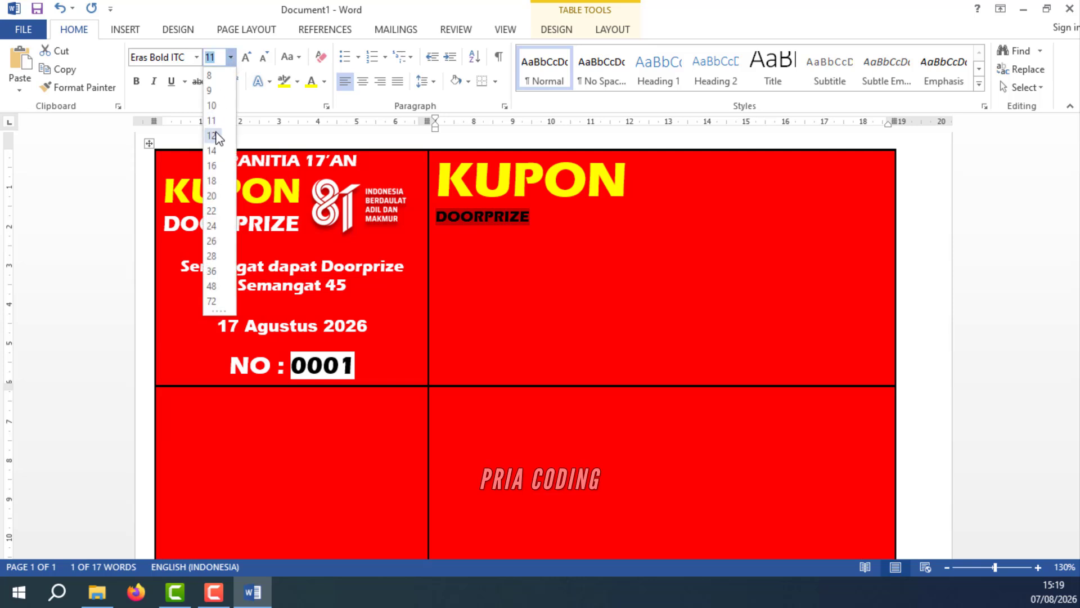
pyautogui.click(211, 210)
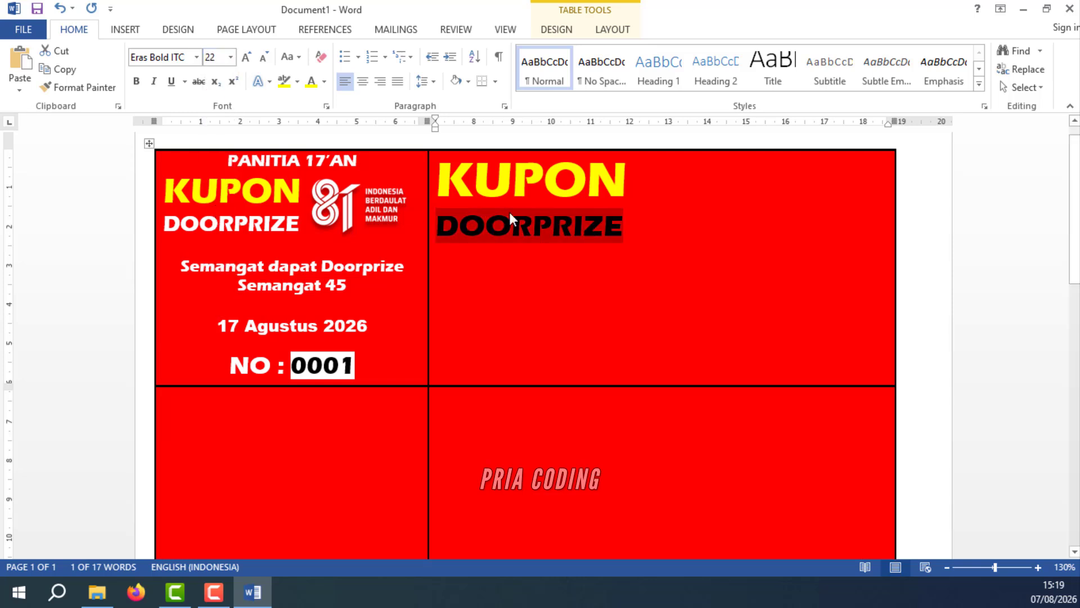
pyautogui.click(325, 81)
pyautogui.click(310, 136)
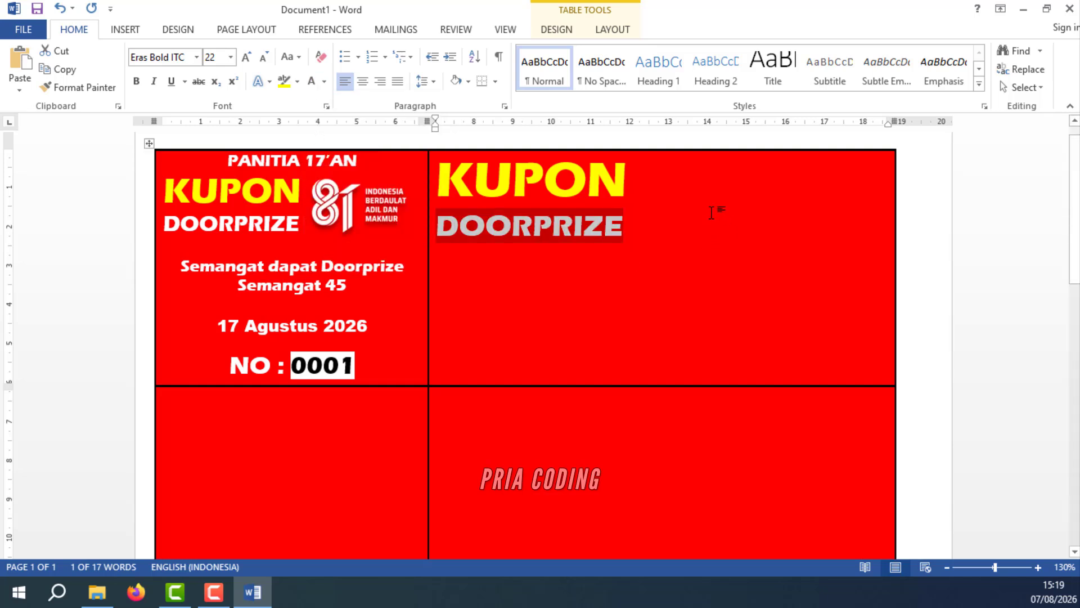
# Copy the stub's logo picture into the wide coupon cell and place it, slightly enlarged, beside KUPON and DOORPRIZE.
pyautogui.click(383, 209)
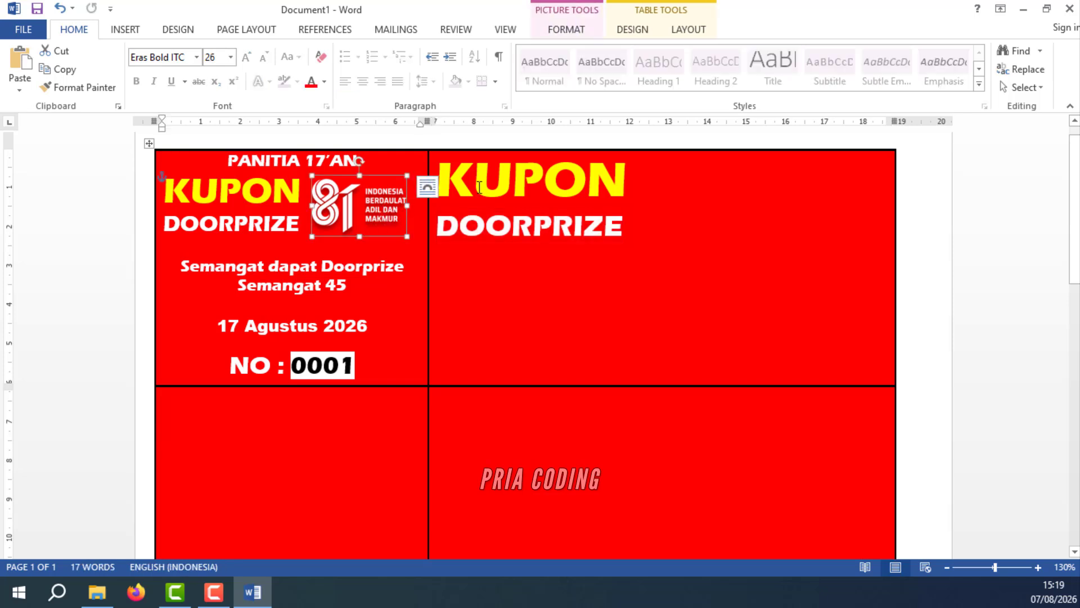
pyautogui.click(687, 171)
pyautogui.hotkey('ctrl', 'v')
pyautogui.moveTo(508, 202); pyautogui.dragTo(758, 235)
pyautogui.click(715, 256)
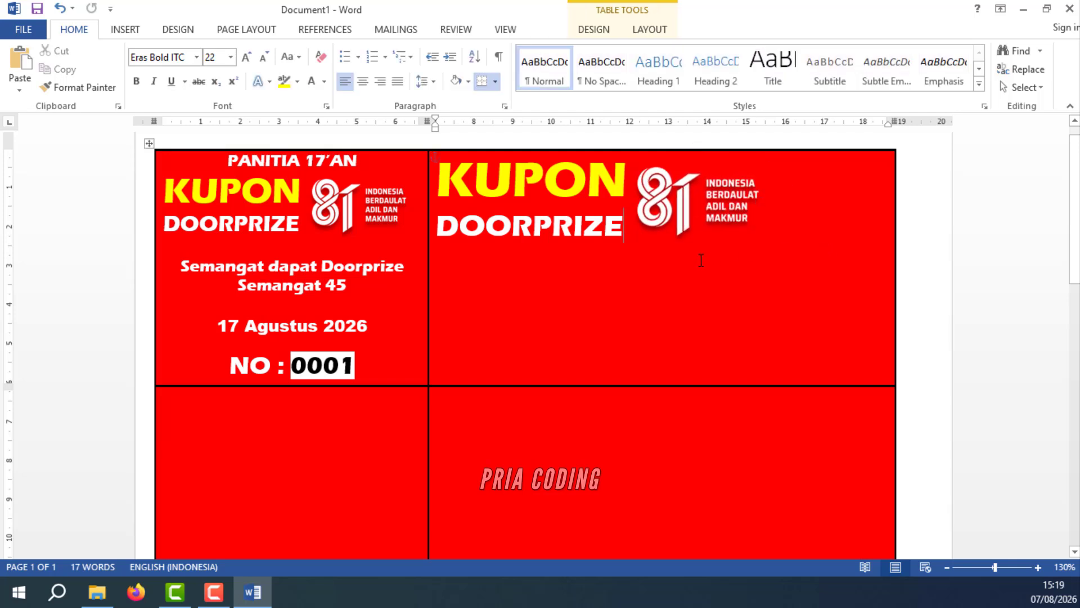
# Copy the lines "Semangat dapat Doorprize Semangat 45" from the stub to a new line under DOORPRIZE in the wide cell.
pyautogui.click(492, 264)
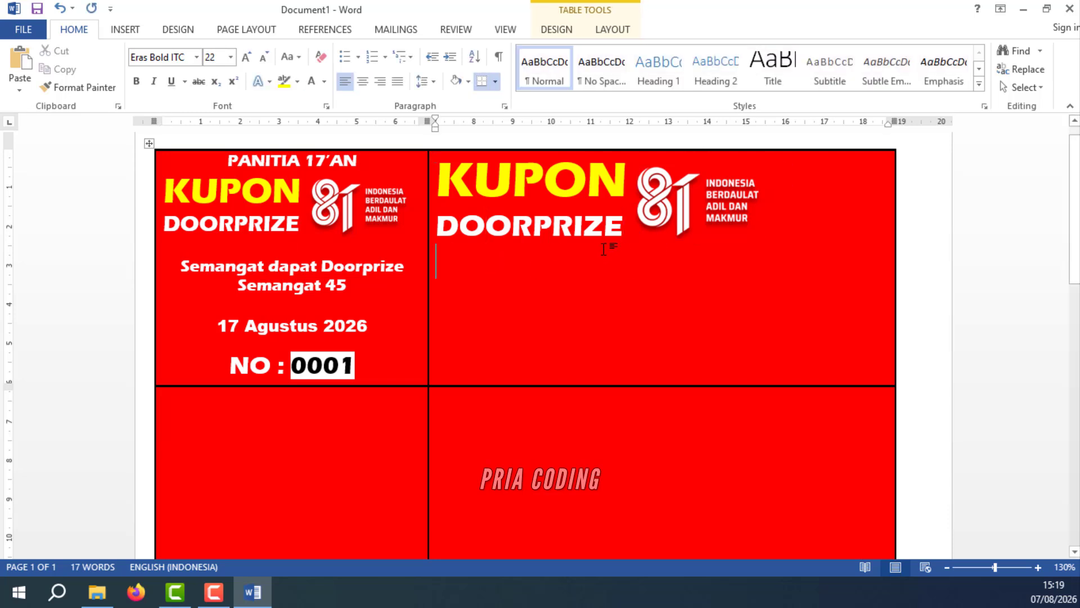
pyautogui.moveTo(354, 284); pyautogui.dragTo(180, 265)
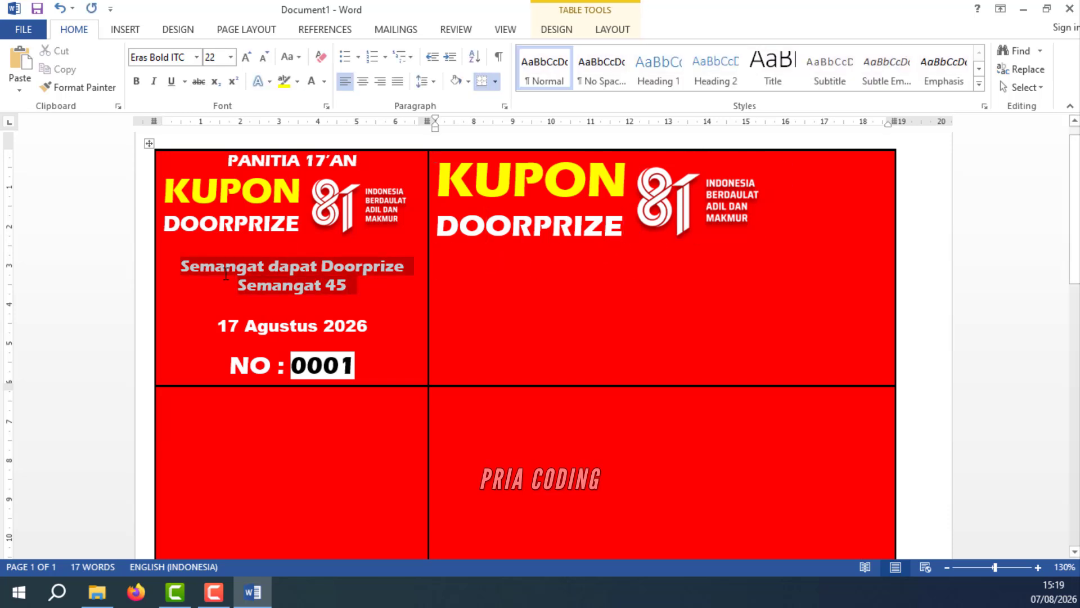
pyautogui.hotkey('ctrl', 'c')
pyautogui.click(470, 250)
pyautogui.hotkey('ctrl', 'v')
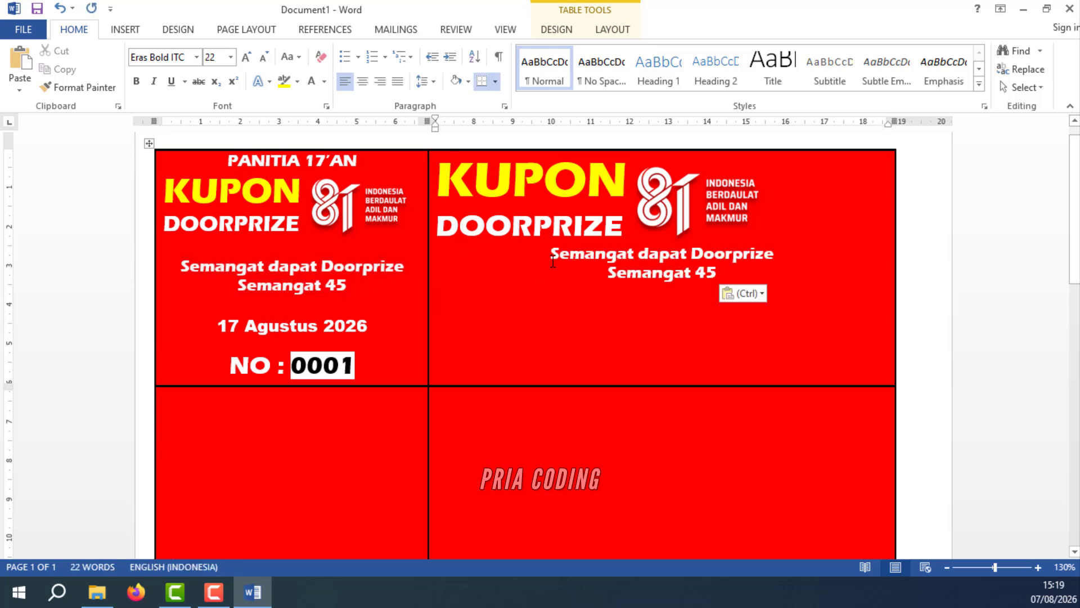
# Left-align the two copied "Semangat" lines in the wide cell and set them to 16 pt.
pyautogui.moveTo(714, 276); pyautogui.dragTo(549, 252)
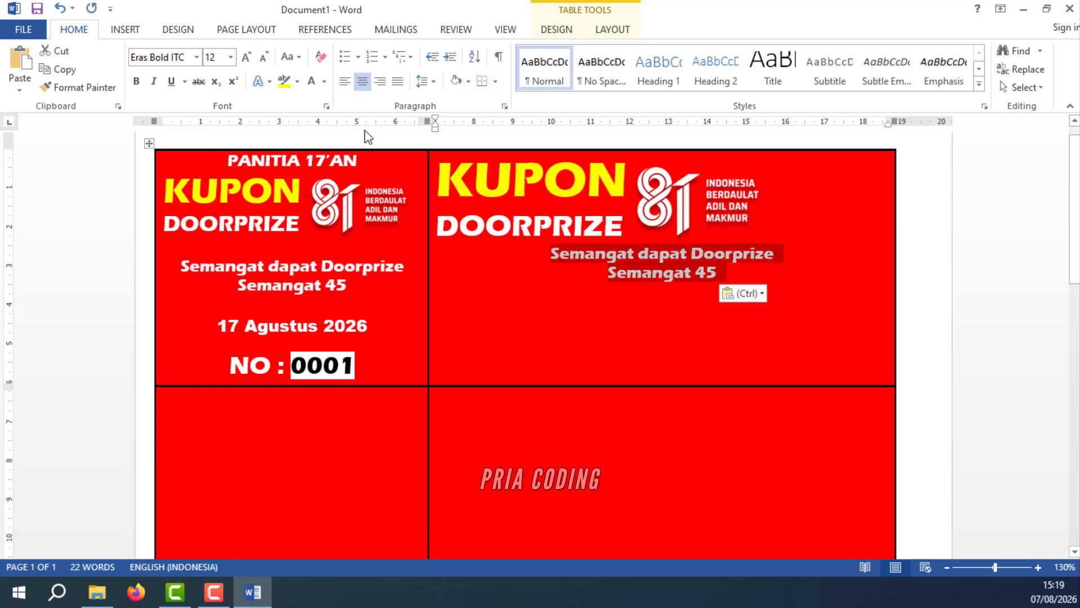
pyautogui.click(342, 84)
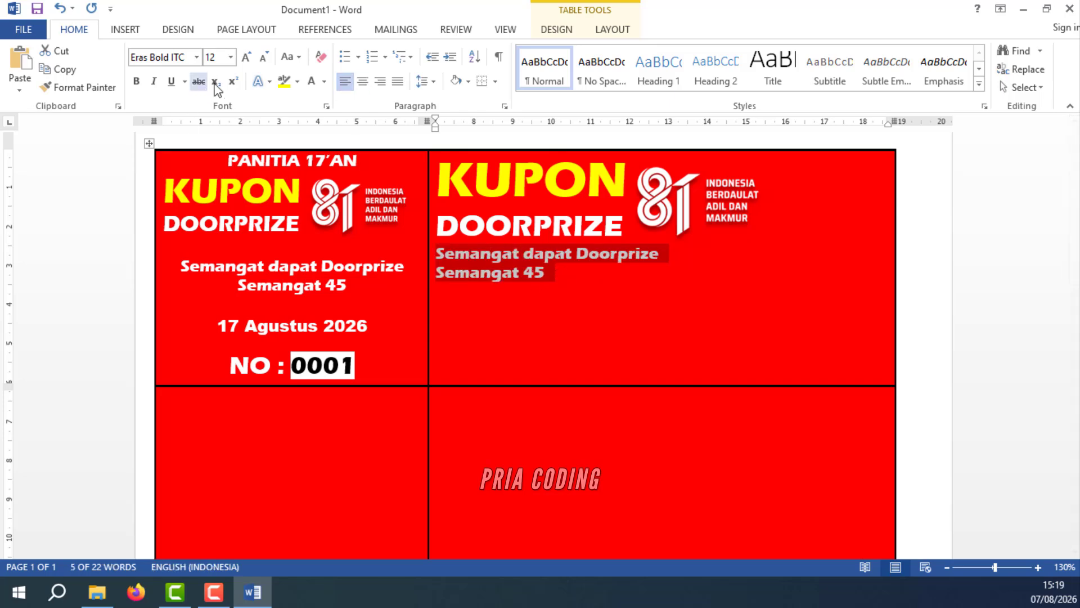
pyautogui.click(231, 62)
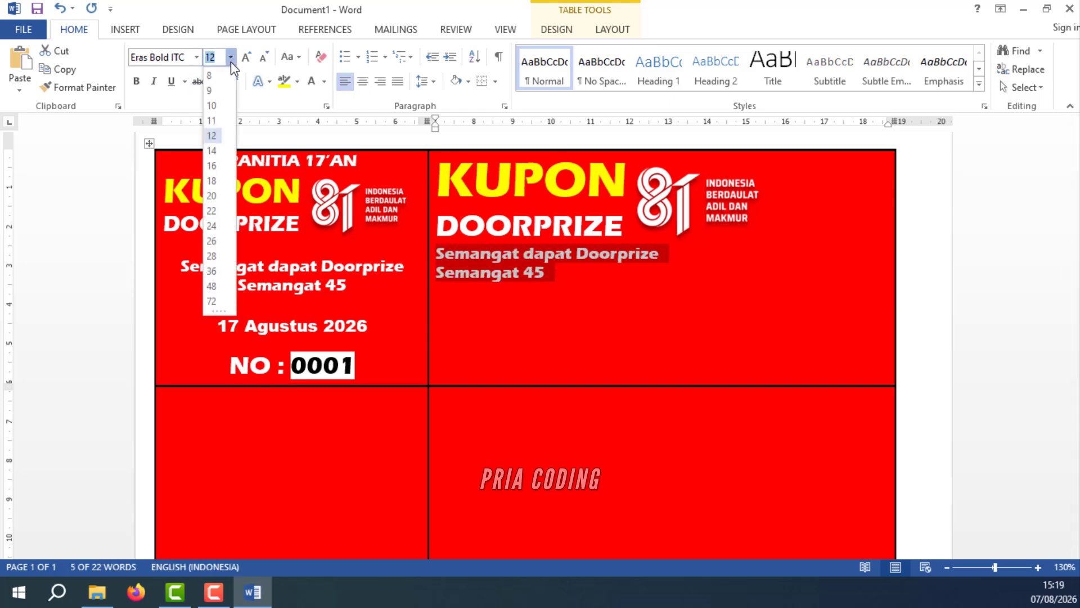
pyautogui.click(211, 167)
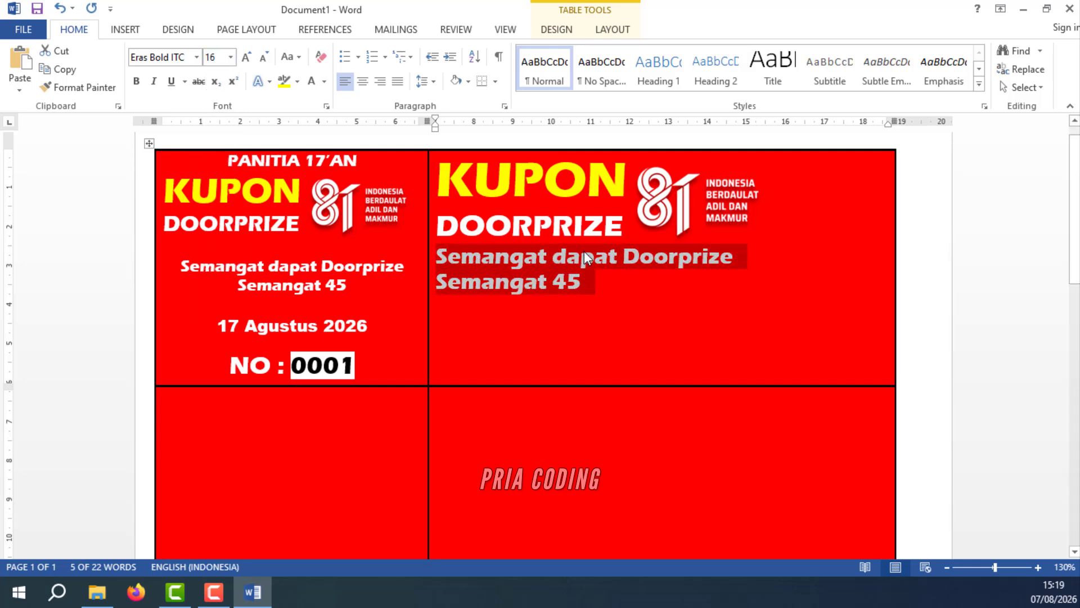
pyautogui.click(607, 287)
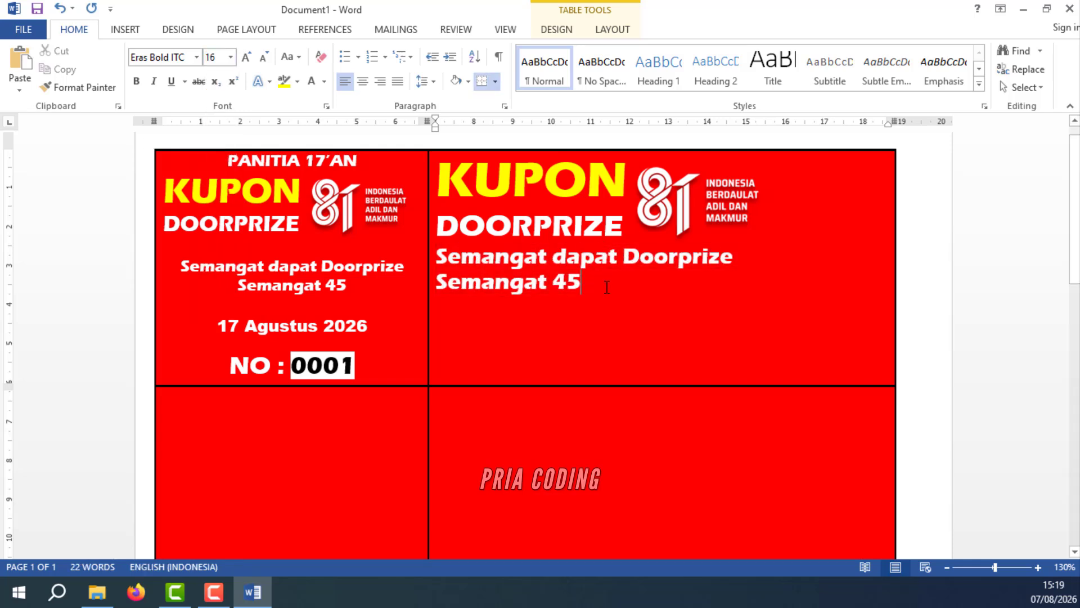
# Add the line "NO : 0001" at 10 pt below "Semangat 45" in the wide cell, leaving a blank line between.
pyautogui.click(263, 58)
pyautogui.click(264, 58)
pyautogui.click(264, 58)
pyautogui.press('Return')
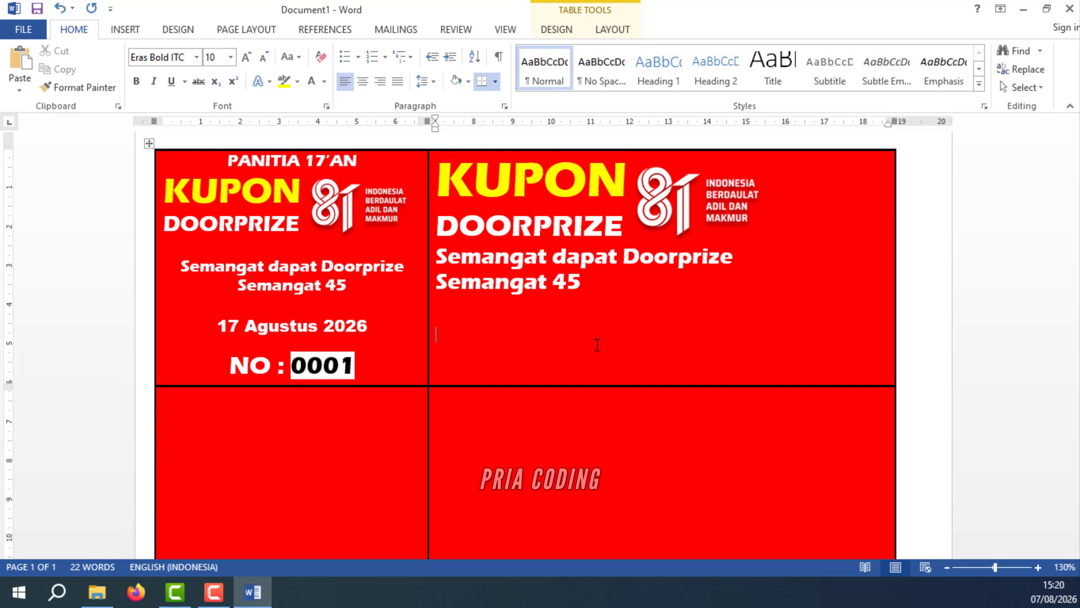
pyautogui.write('NO : 0001')
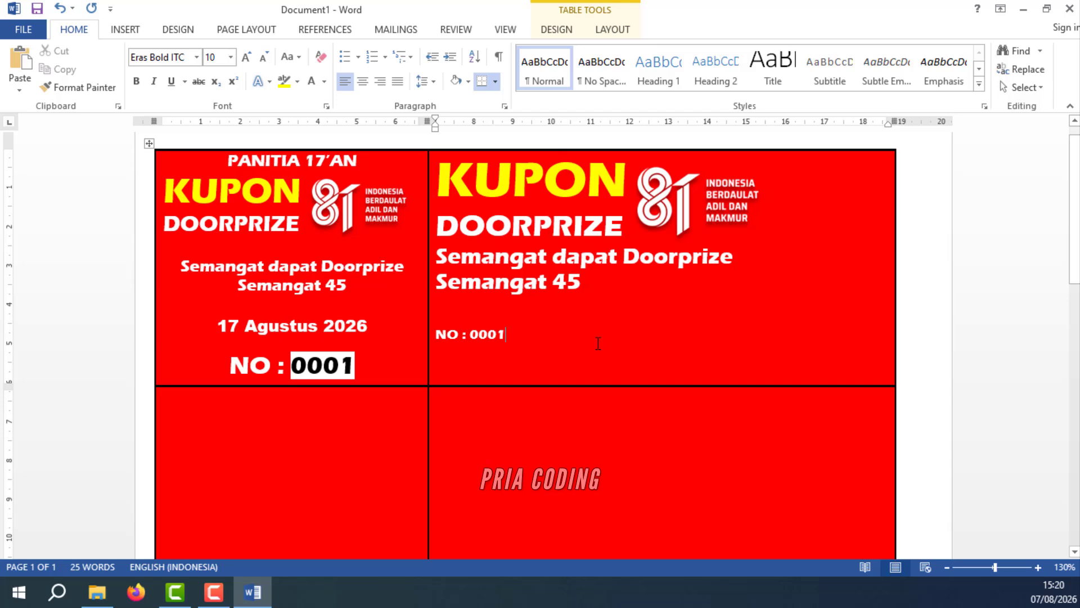
# Set the "NO : 0001" line in the wide coupon cell to 18 pt.
pyautogui.tripleClick(520, 336)
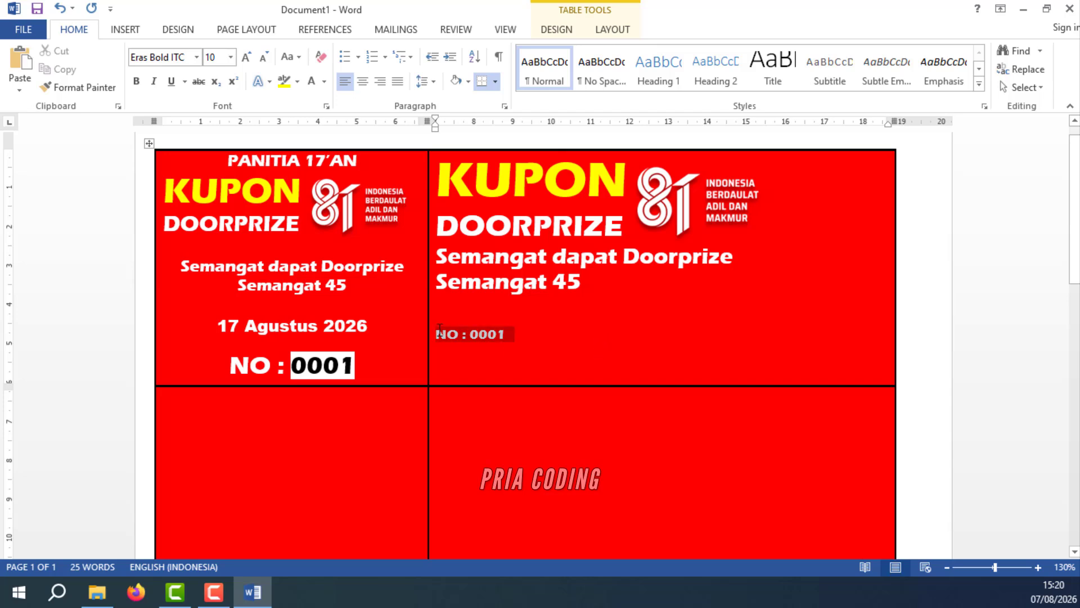
pyautogui.click(196, 57)
pyautogui.click(231, 57)
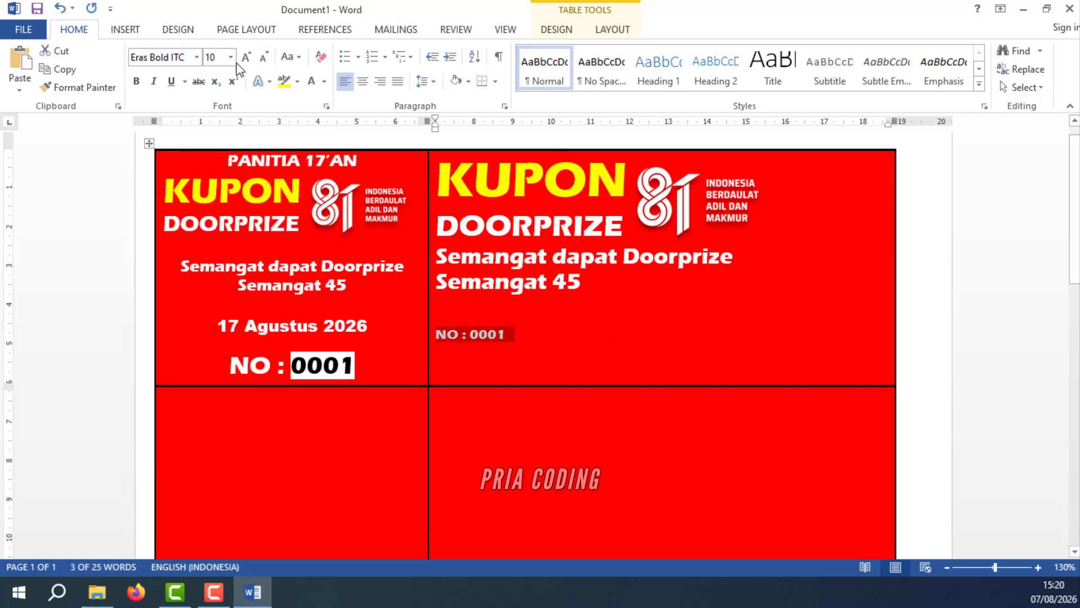
pyautogui.click(231, 58)
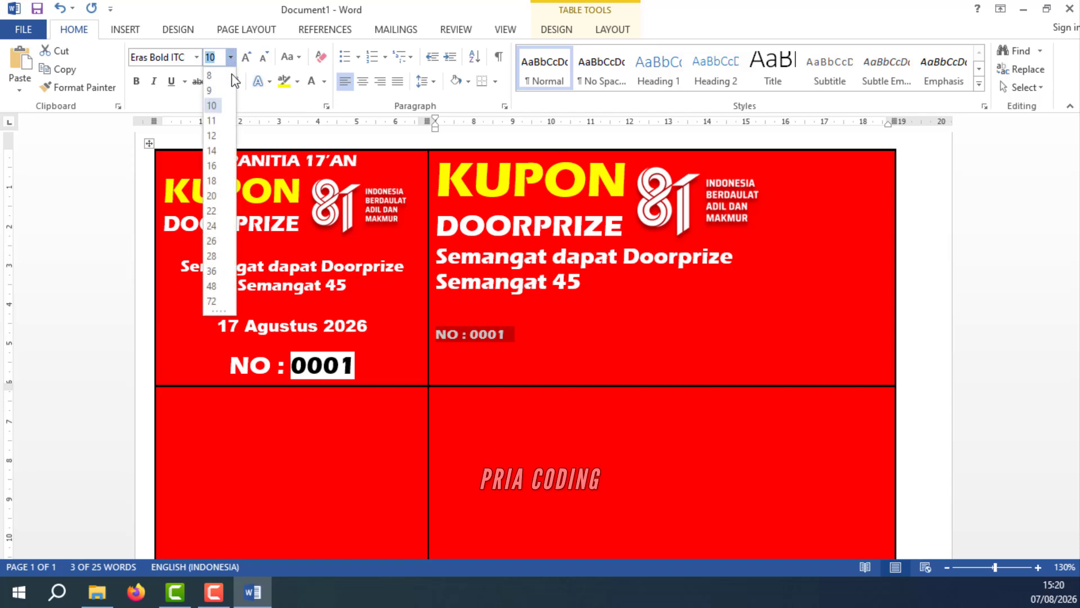
pyautogui.click(212, 181)
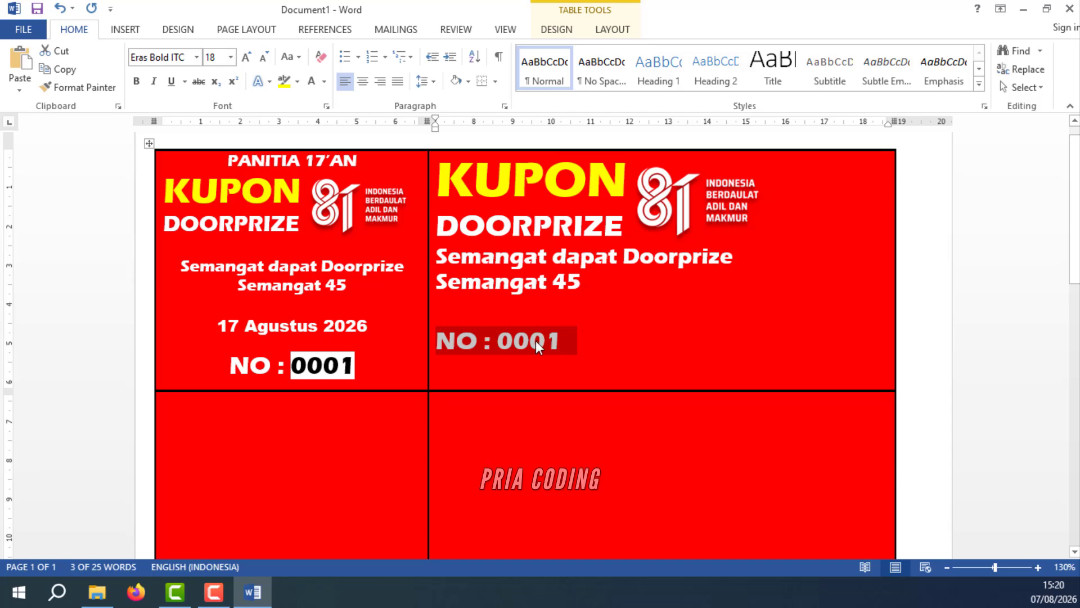
# Color the number 0001 in the wide coupon cell black and give it white shading.
pyautogui.moveTo(560, 342); pyautogui.dragTo(499, 344)
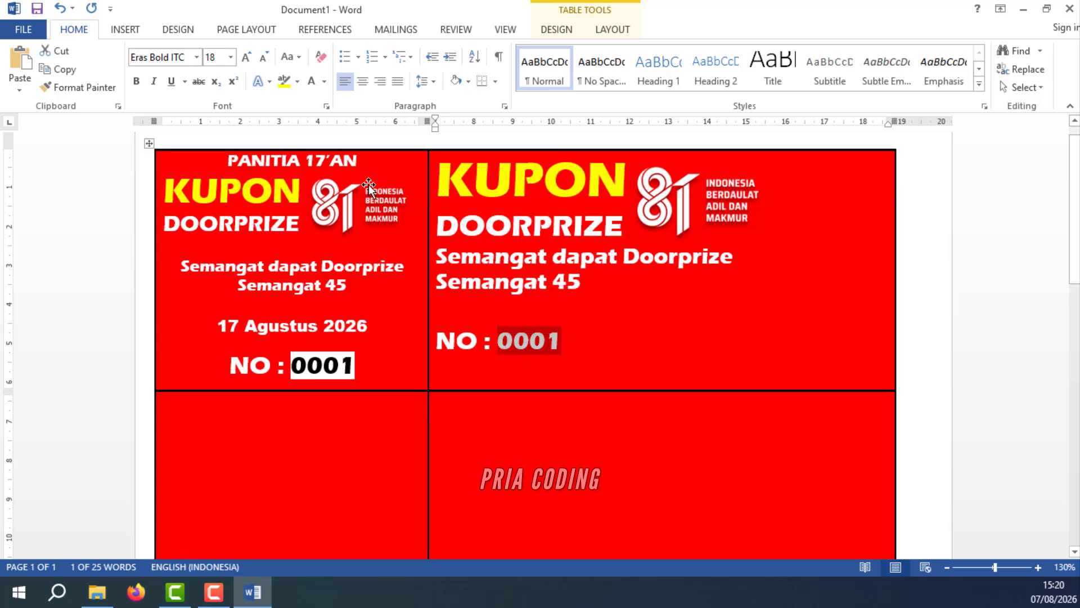
pyautogui.click(325, 82)
pyautogui.click(327, 99)
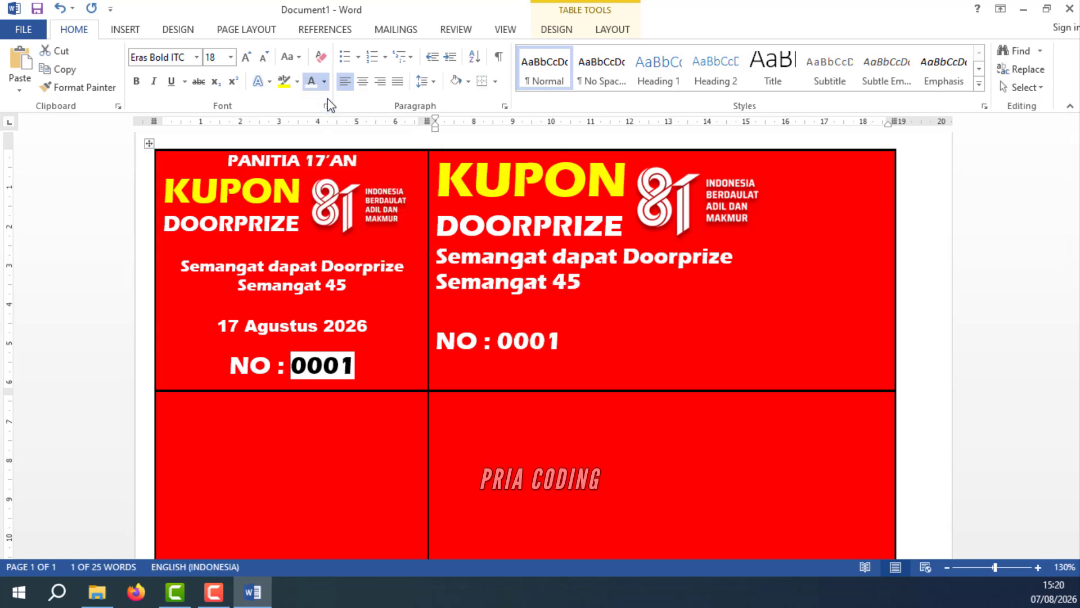
pyautogui.click(469, 82)
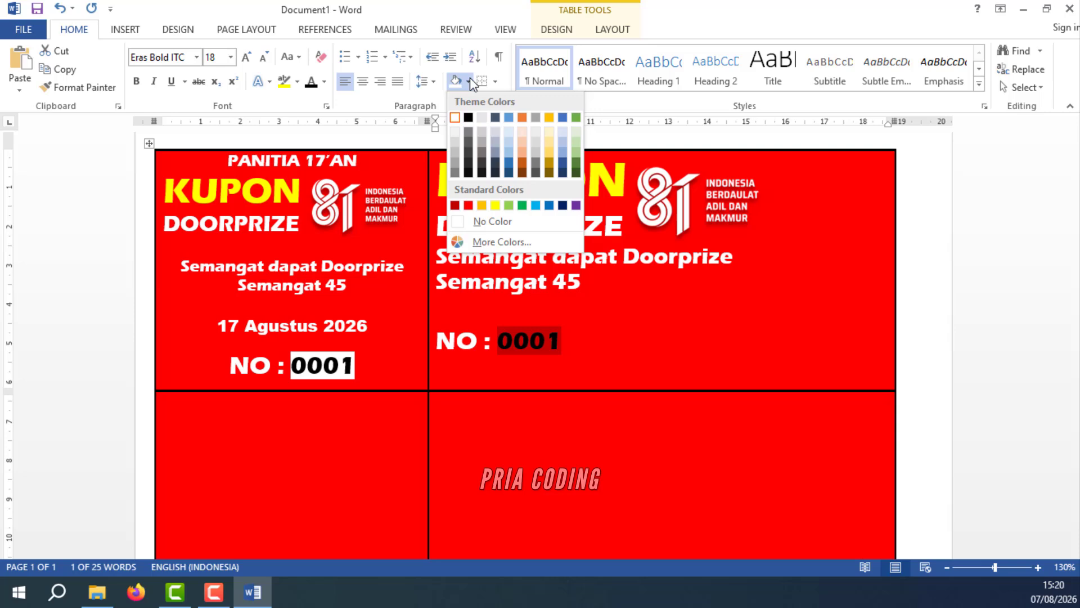
pyautogui.click(454, 117)
pyautogui.click(547, 353)
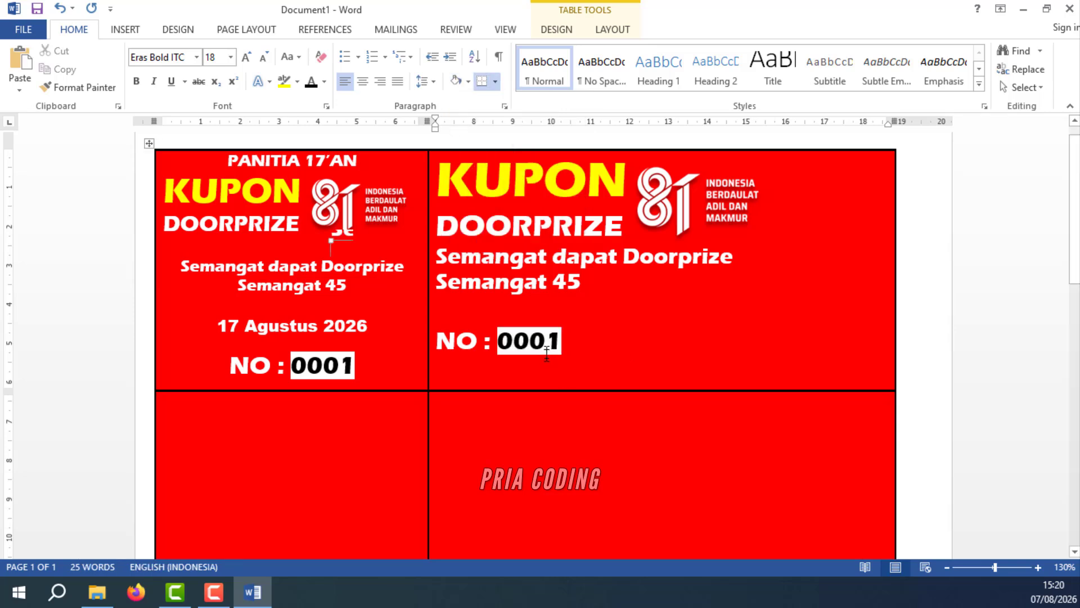
# Set the empty line below "NO : 0001" in the wide cell to Calibri, 11 pt.
pyautogui.click(557, 369)
pyautogui.click(196, 57)
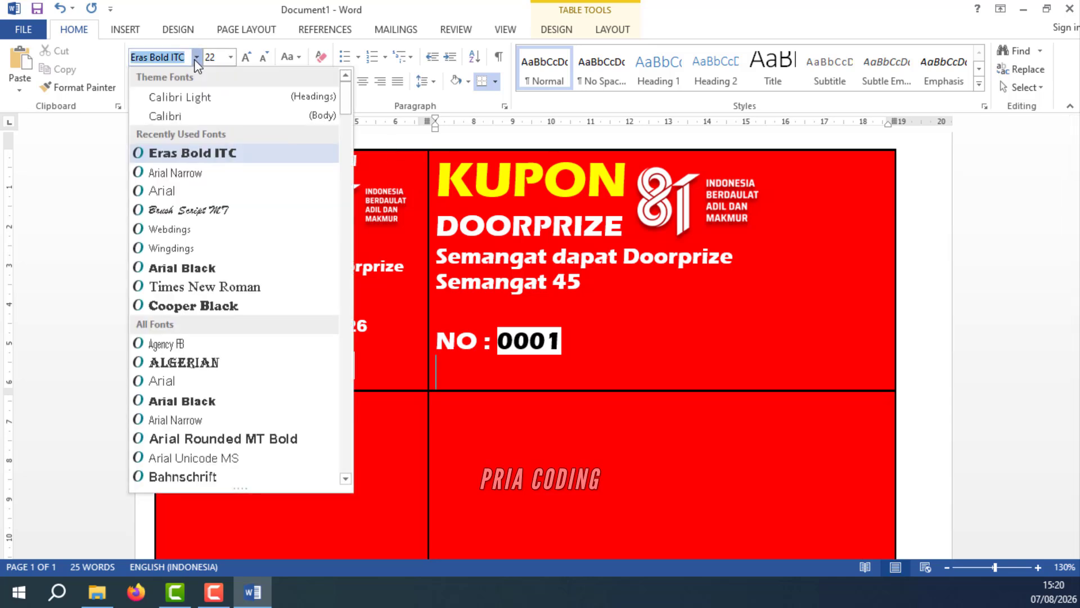
pyautogui.click(197, 117)
pyautogui.click(266, 59)
pyautogui.click(265, 60)
pyautogui.click(266, 59)
pyautogui.click(265, 59)
pyautogui.click(265, 59)
pyautogui.click(266, 60)
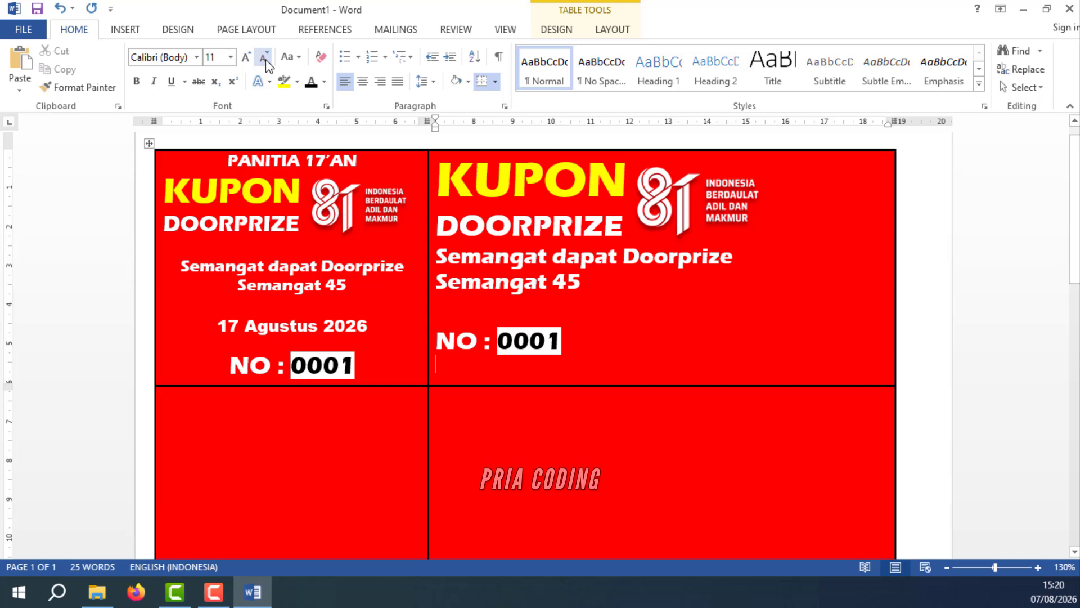
pyautogui.scroll(-3, 534, 371)
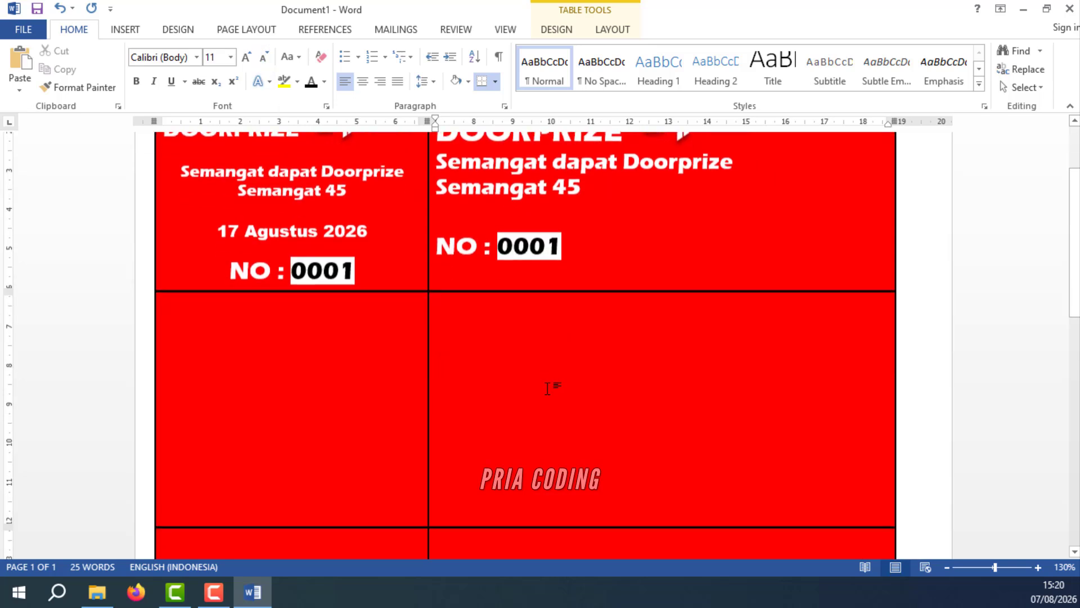
pyautogui.scroll(4, 551, 382)
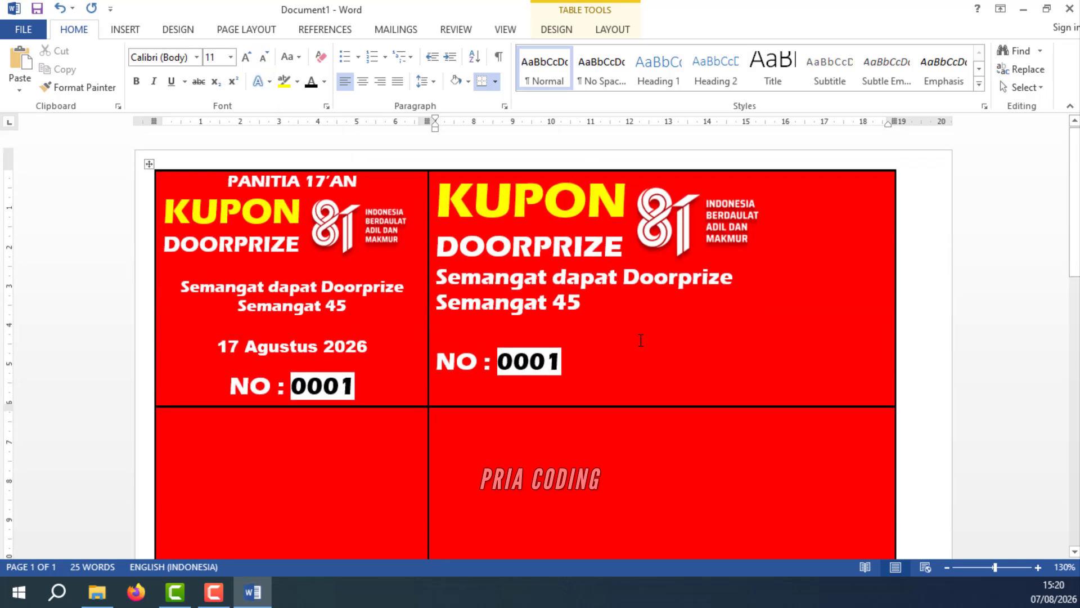
# Insert the foto1 picture above the "NO" line in the wide coupon cell and shrink it to about 4.67 × 3.85 cm.
pyautogui.click(641, 340)
pyautogui.click(126, 30)
pyautogui.click(160, 69)
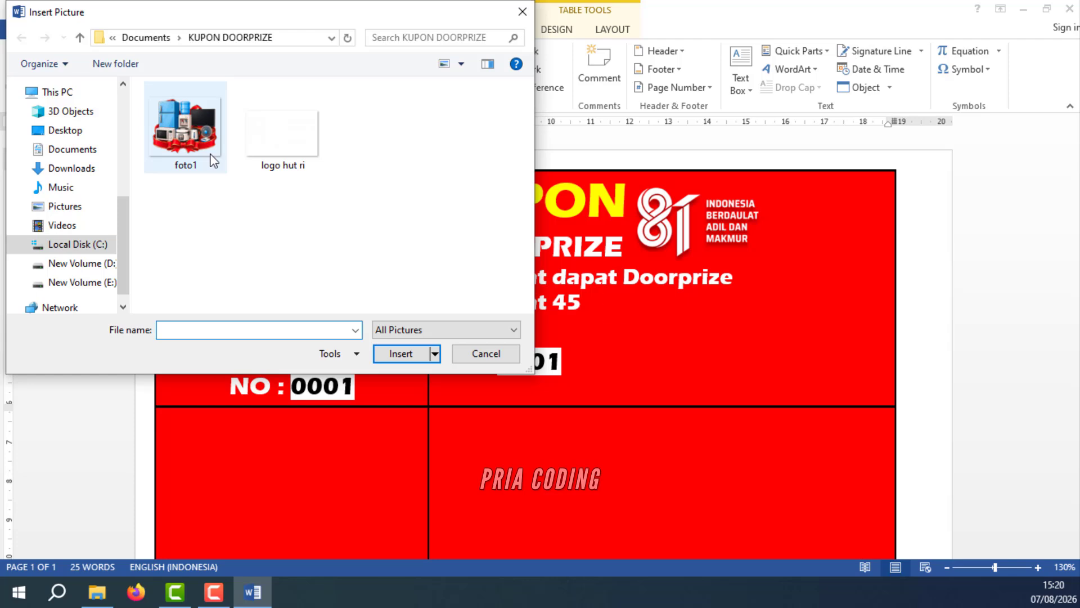
pyautogui.click(186, 130)
pyautogui.click(400, 354)
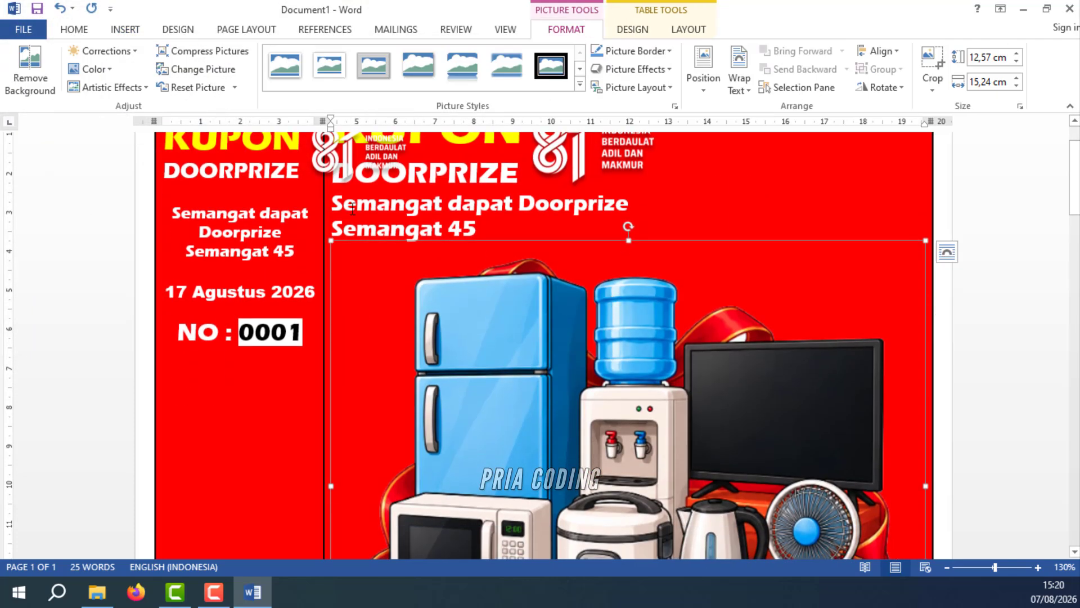
pyautogui.moveTo(328, 238); pyautogui.dragTo(798, 399)
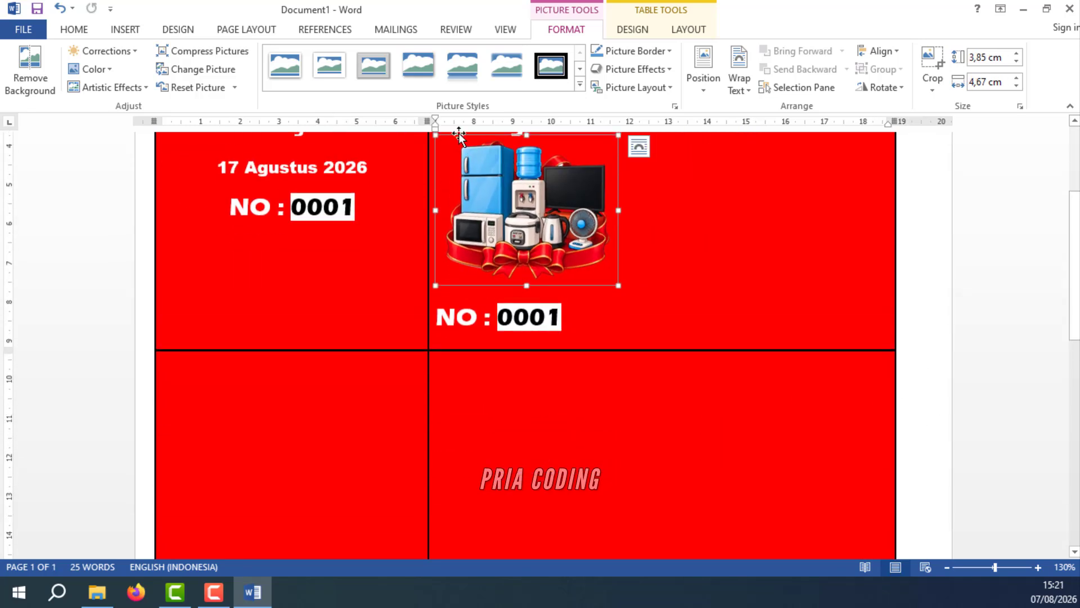
# Place the appliances picture in front of text, resized to about 3.21 × 2.65 cm, in the wide coupon cell's lower-right area.
pyautogui.click(745, 92)
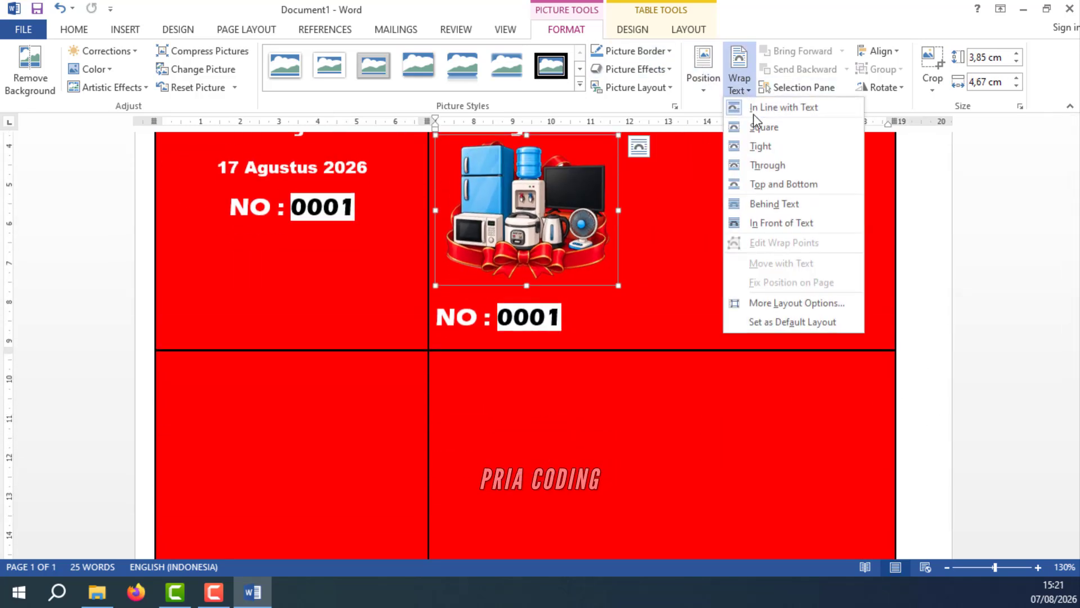
pyautogui.click(793, 224)
pyautogui.scroll(4, 639, 284)
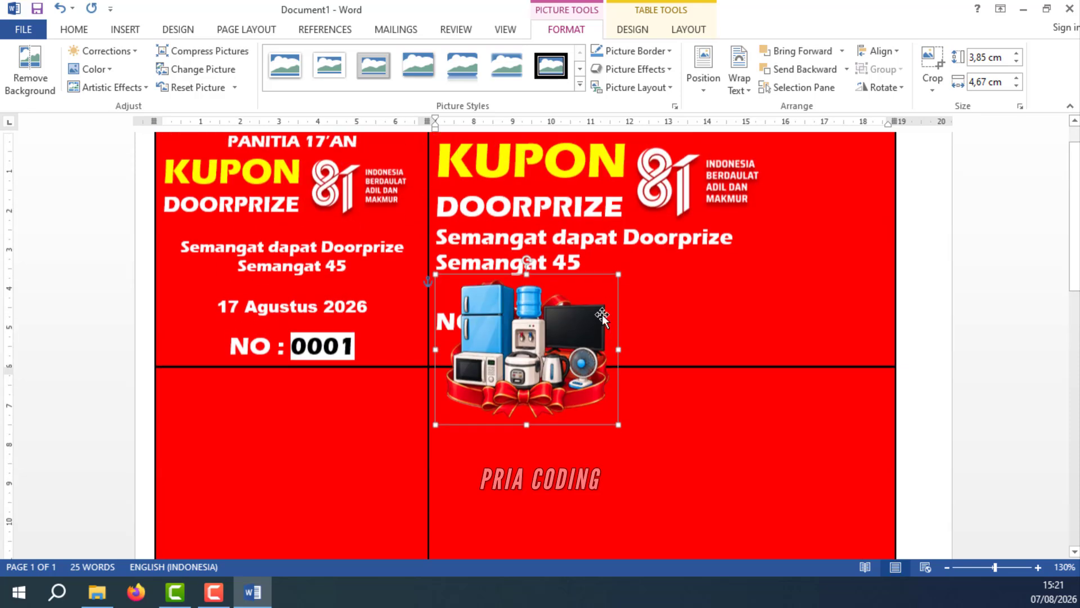
pyautogui.moveTo(430, 277); pyautogui.dragTo(737, 262)
pyautogui.moveTo(780, 296); pyautogui.dragTo(744, 305)
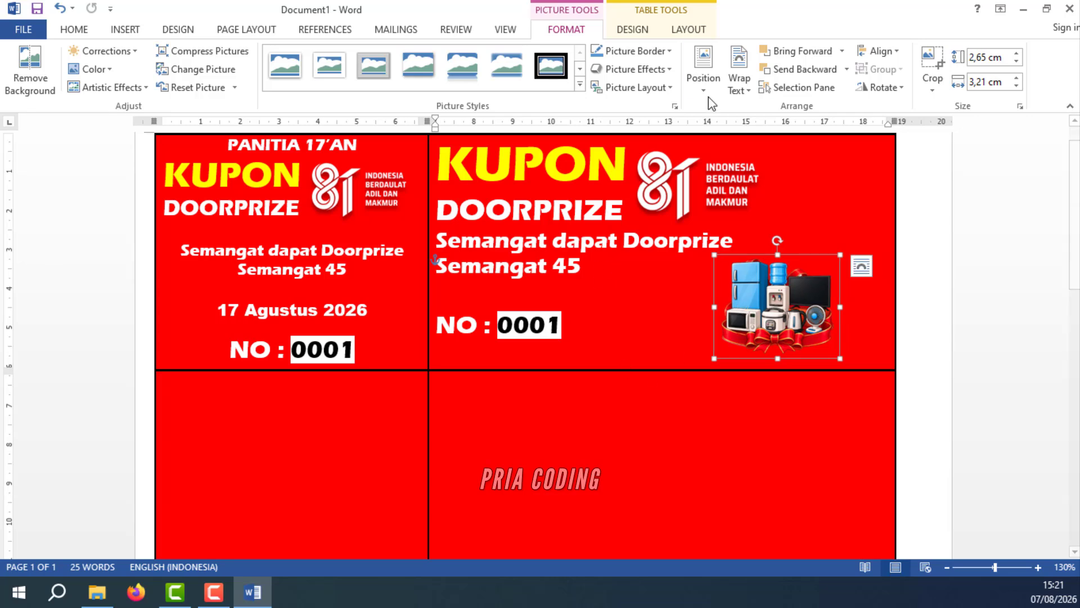
# Apply the middle shadow preset from the first Outer row to the appliances picture.
pyautogui.click(617, 70)
pyautogui.moveTo(660, 144)
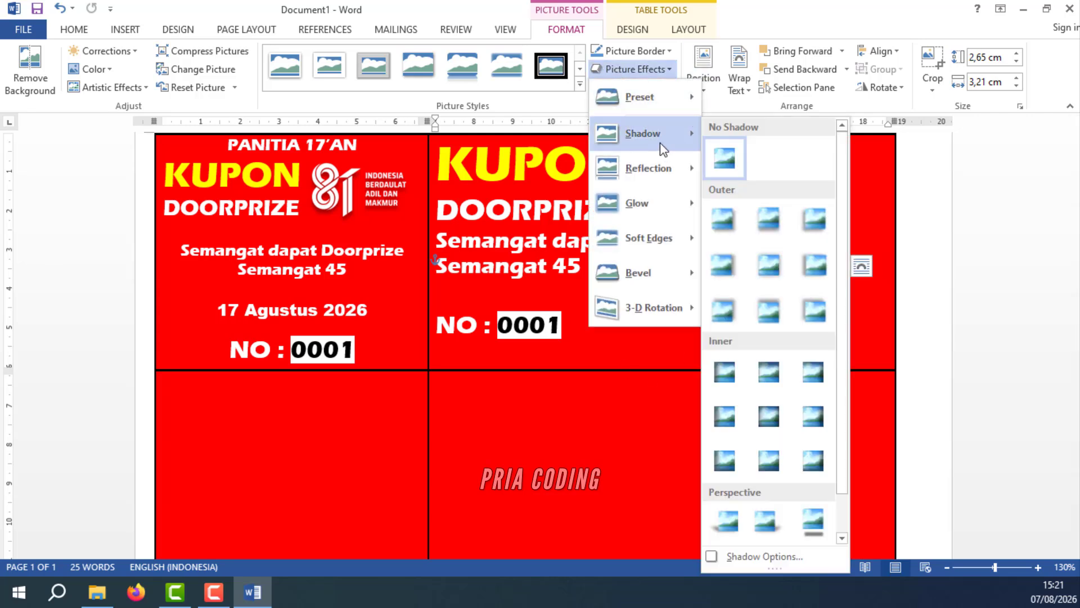
pyautogui.click(767, 229)
pyautogui.click(627, 397)
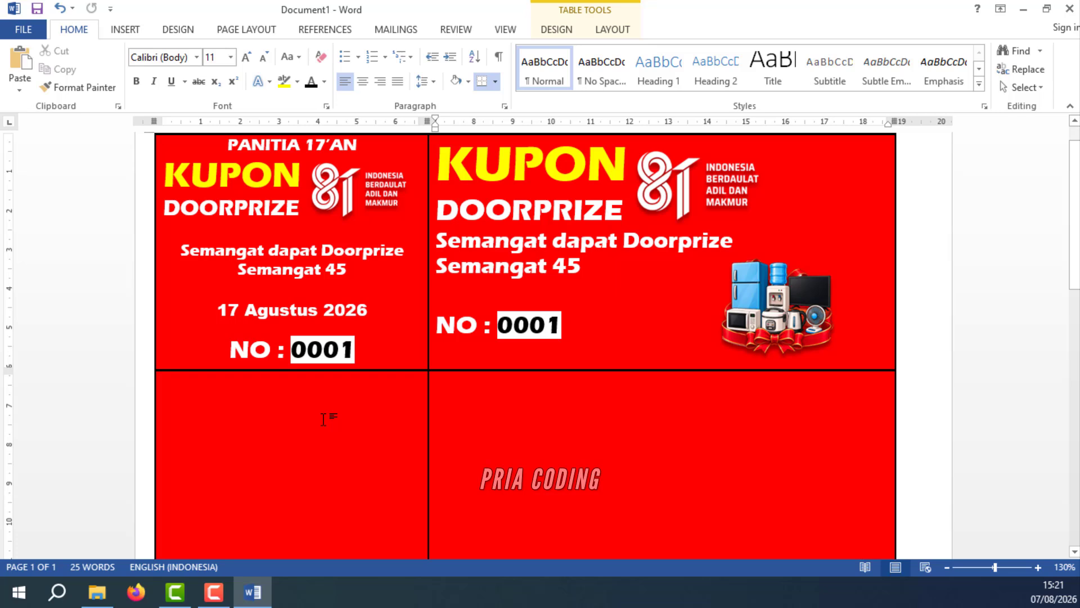
# Connect Sheet1$ of the KUPON DOORPRIZE workbook in Documents as the mail merge recipient list, with first-row column headers.
pyautogui.click(292, 350)
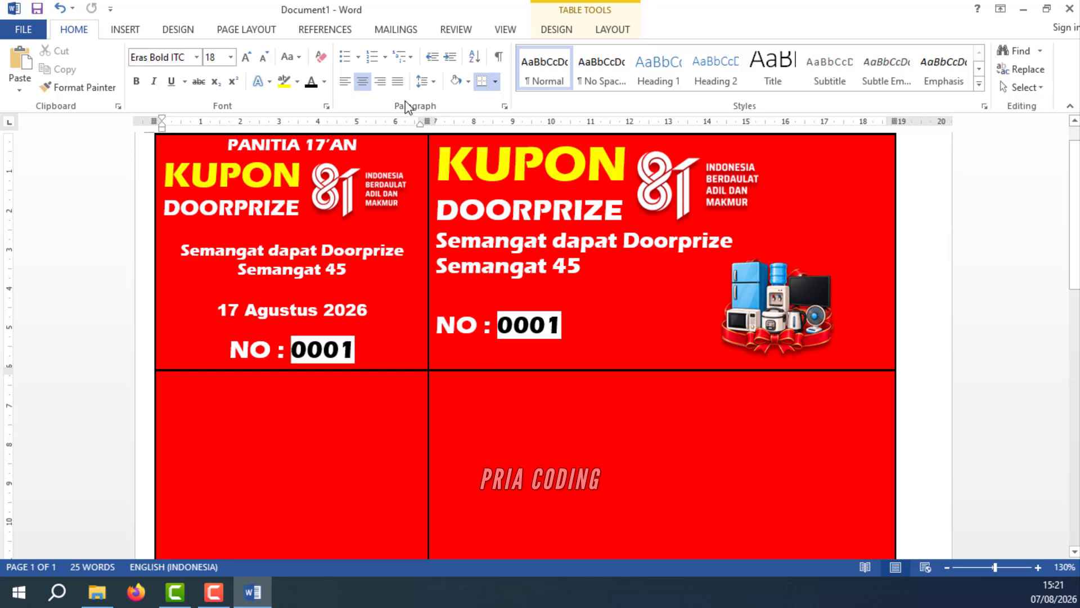
pyautogui.click(397, 29)
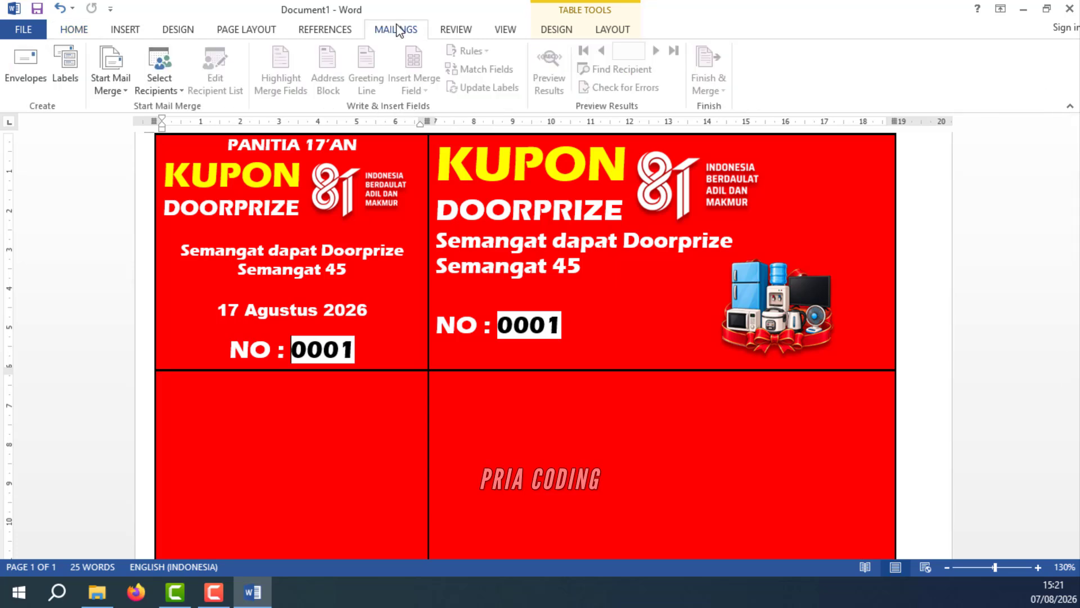
pyautogui.click(150, 86)
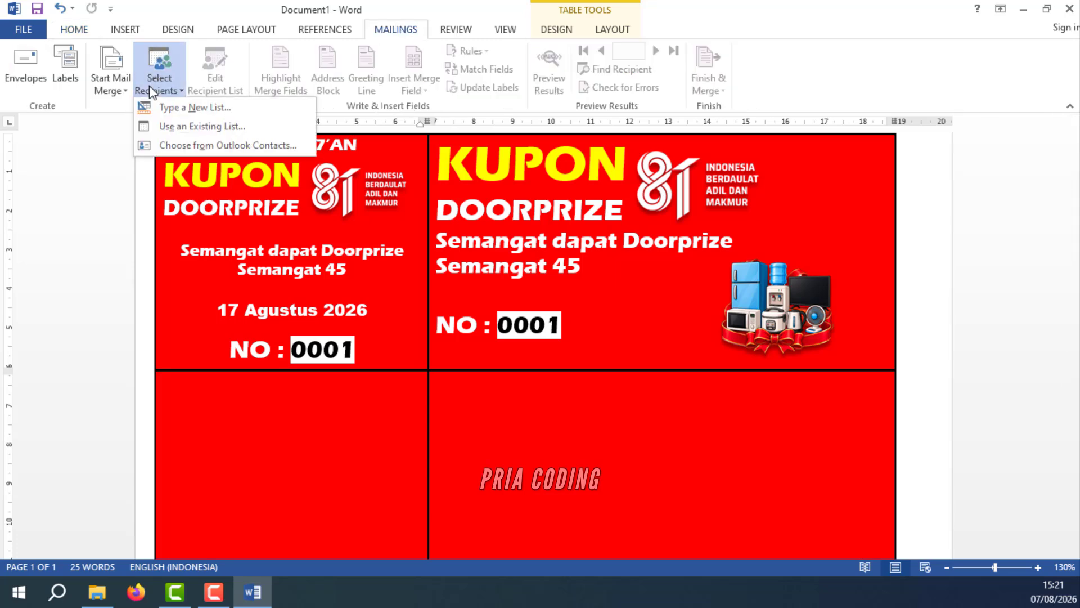
pyautogui.click(173, 125)
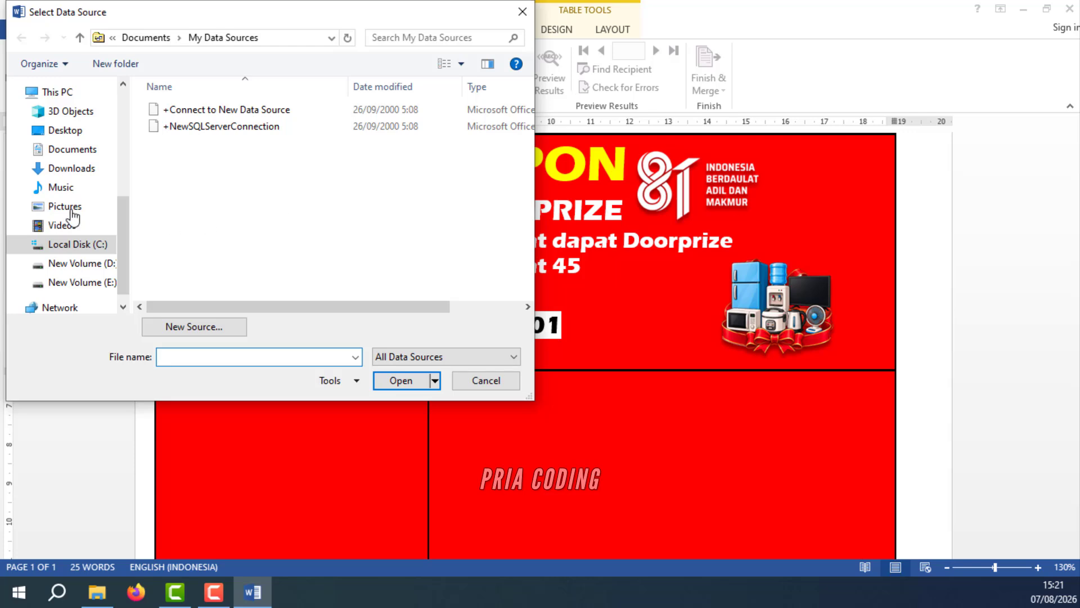
pyautogui.click(65, 149)
pyautogui.doubleClick(216, 161)
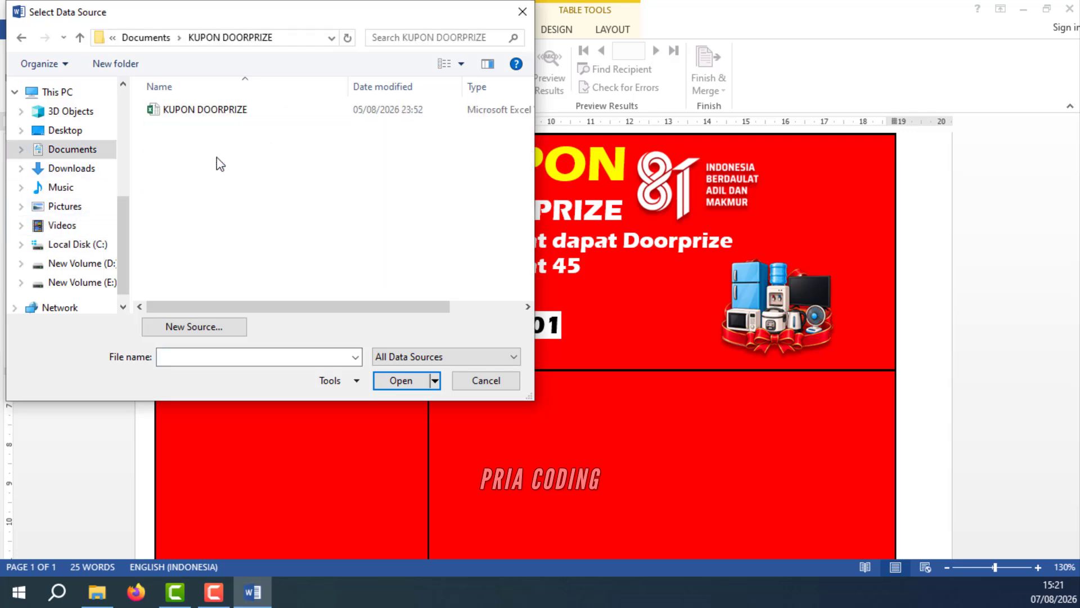
pyautogui.click(214, 110)
pyautogui.click(398, 381)
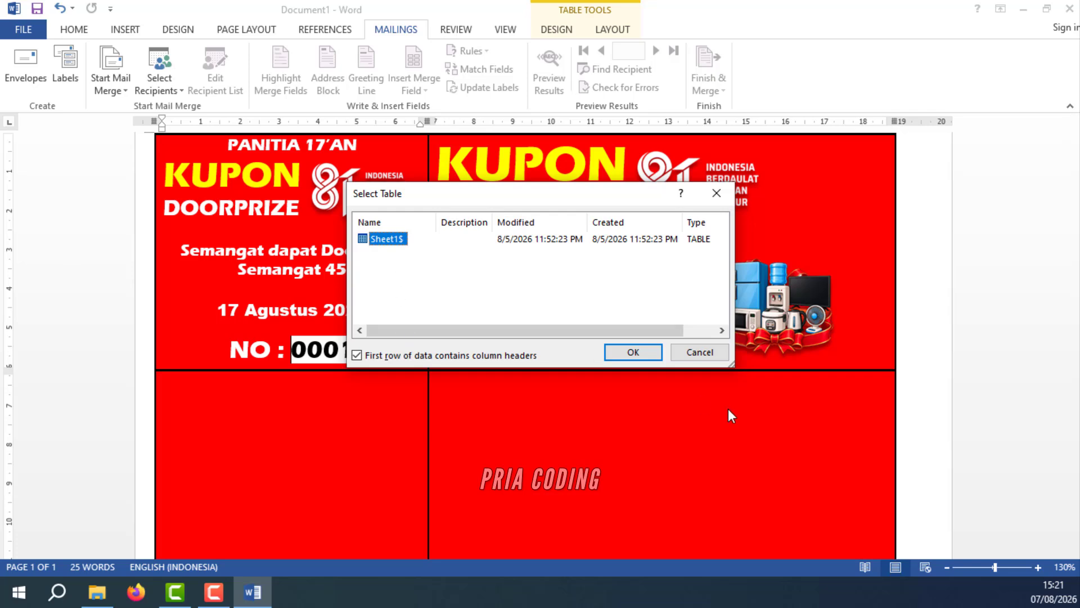
pyautogui.click(630, 352)
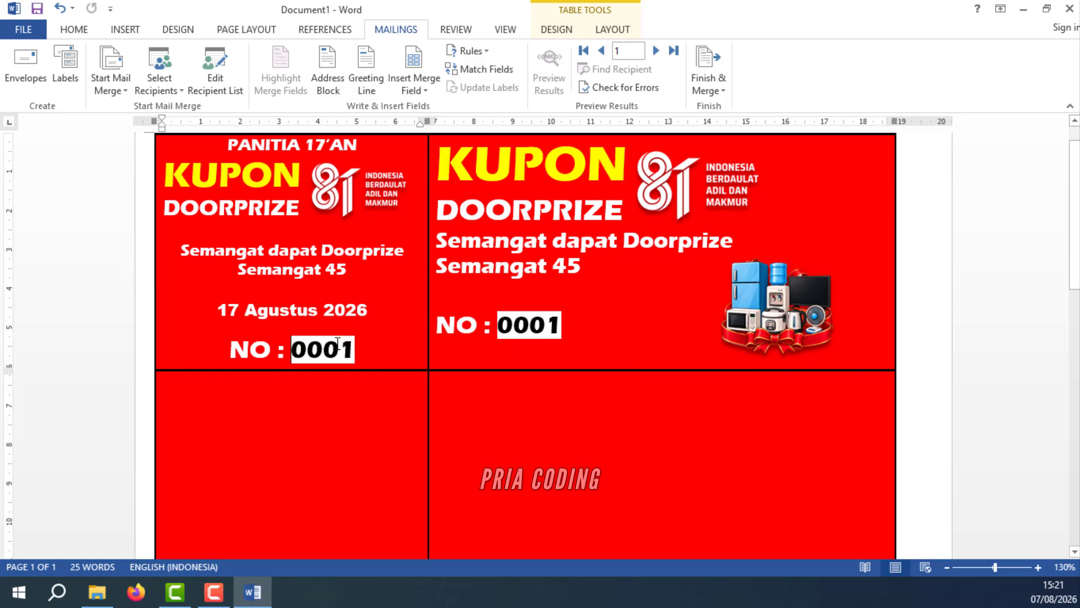
# Replace the number 0001 in the narrow coupon cell with the kd_kupon merge field.
pyautogui.click(426, 92)
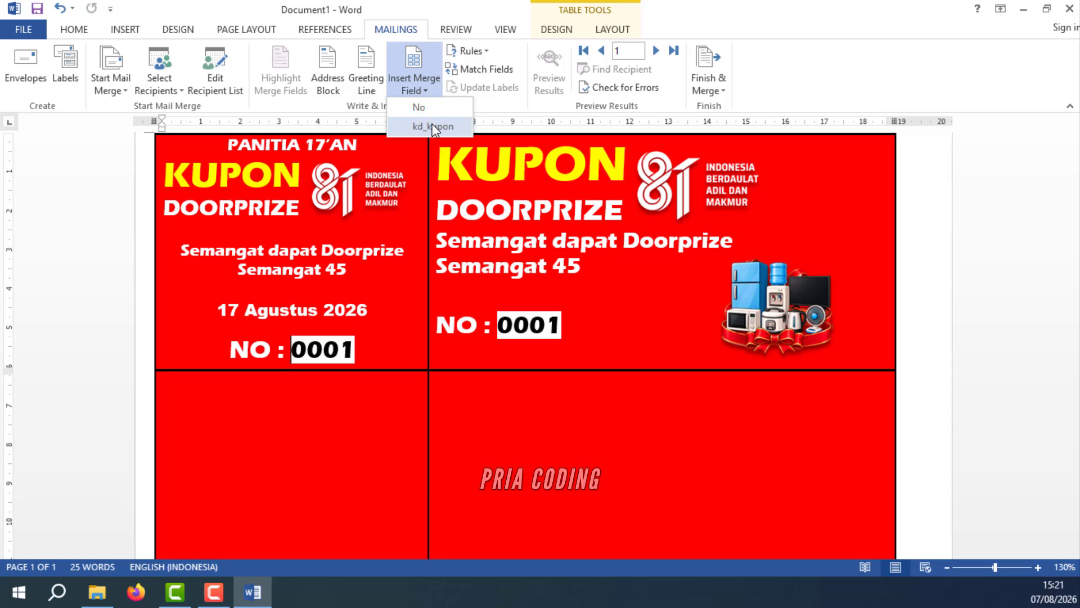
pyautogui.click(435, 127)
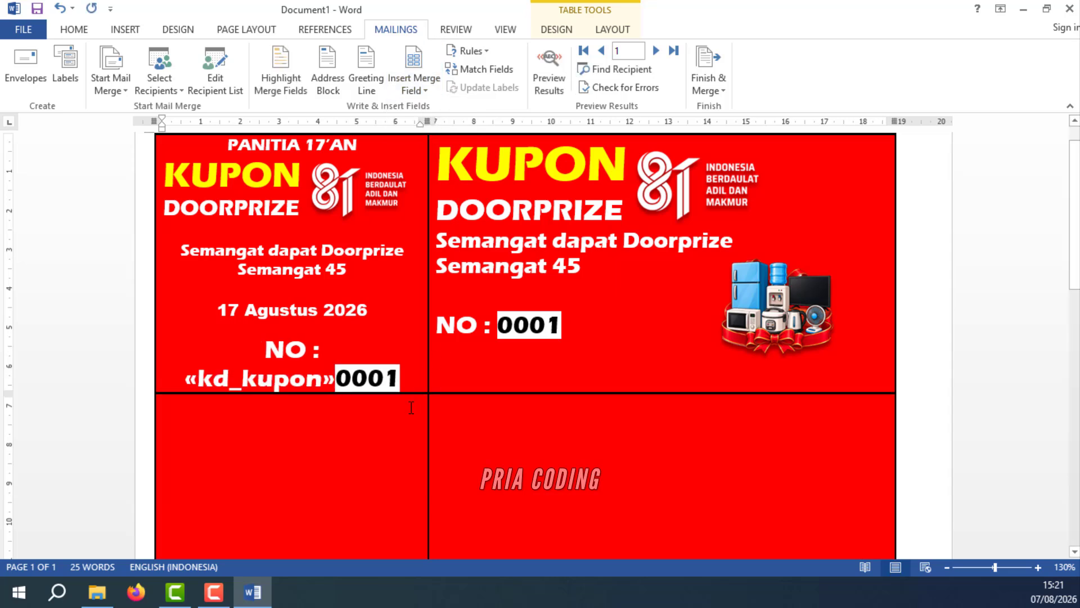
pyautogui.press('Delete')
pyautogui.press('Delete')
pyautogui.press('Delete')
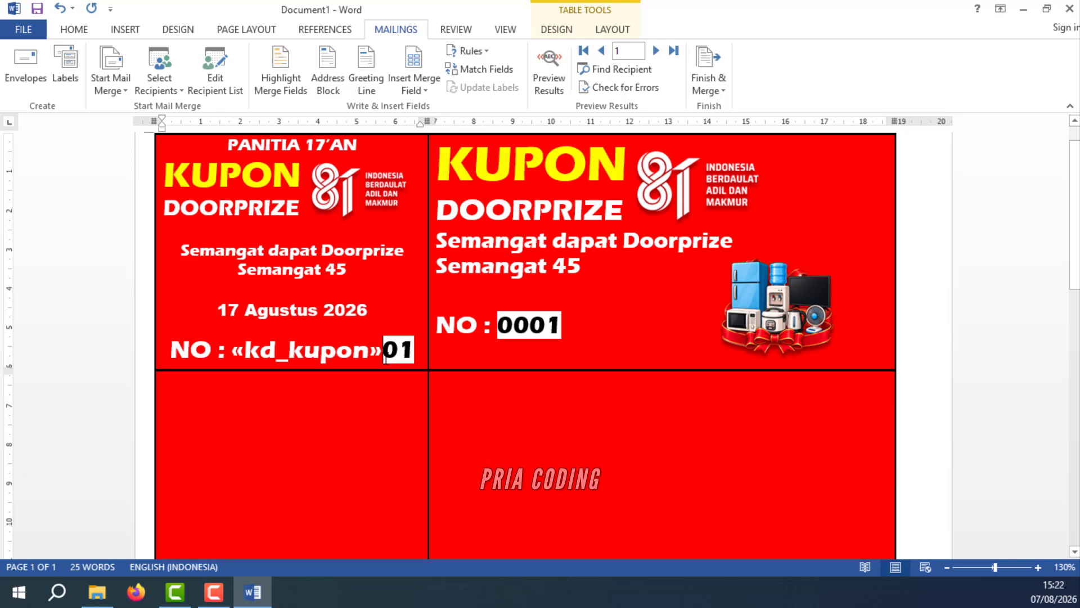
pyautogui.press('Delete')
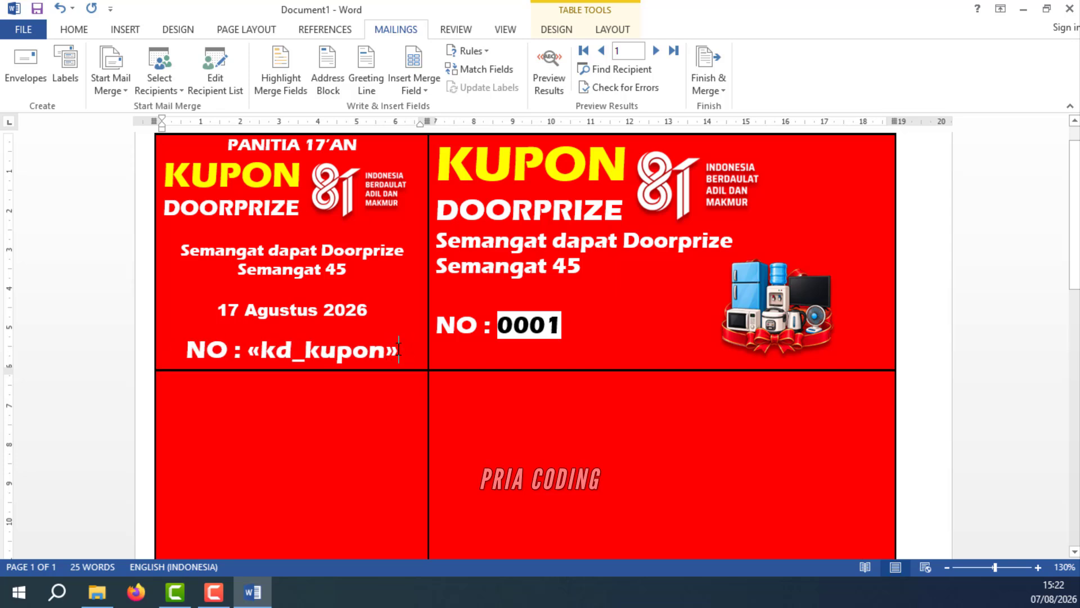
# Color the kd_kupon field in the narrow coupon cell black and give it white shading.
pyautogui.moveTo(399, 348); pyautogui.dragTo(246, 350)
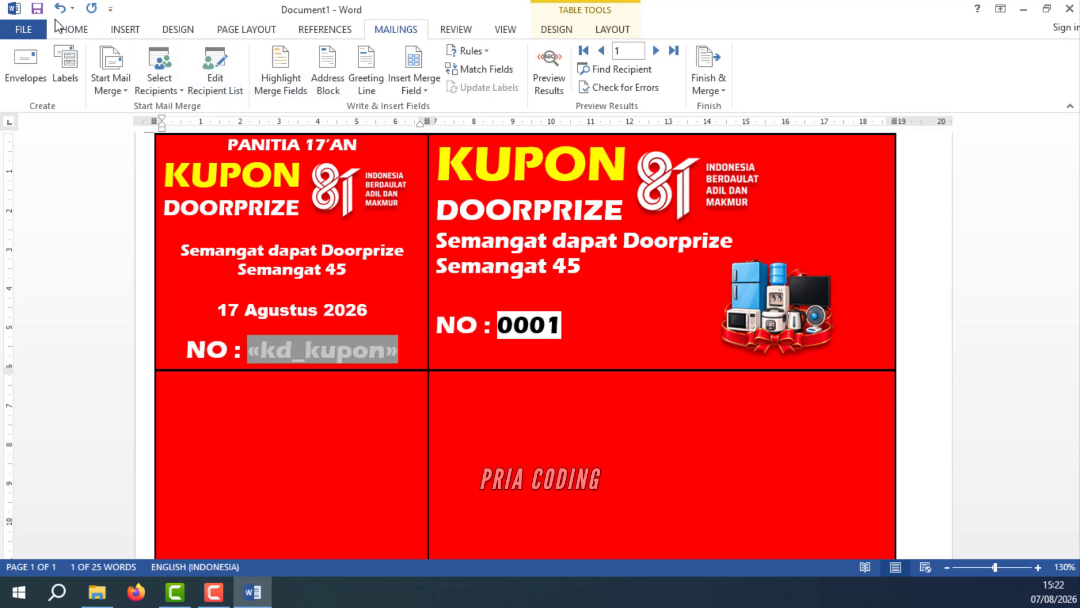
pyautogui.click(71, 29)
pyautogui.click(311, 82)
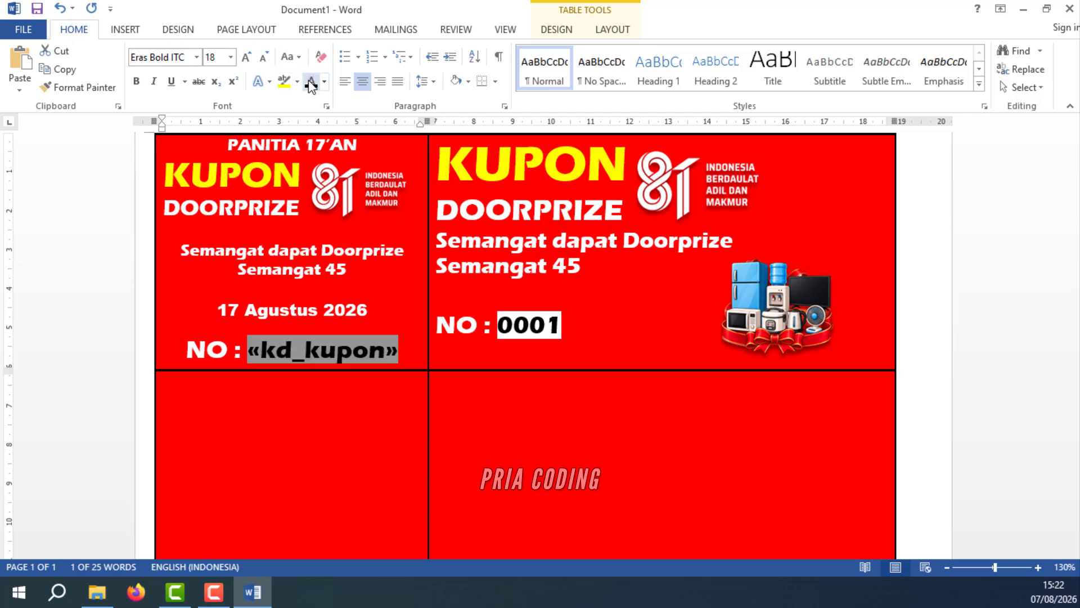
pyautogui.click(506, 399)
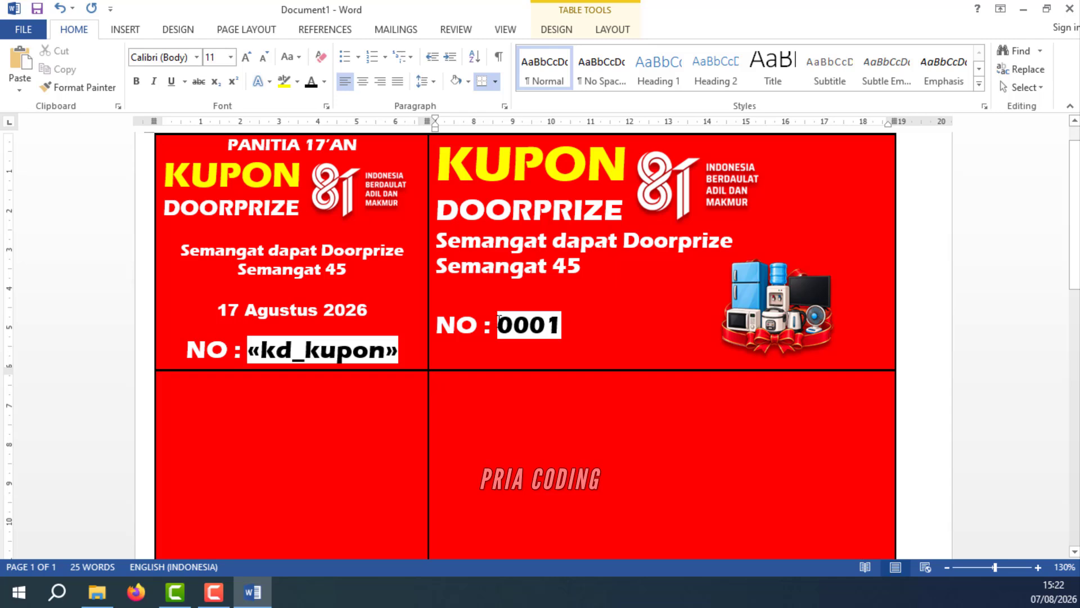
# Insert the kd_kupon merge field directly before 0001 in the wide coupon cell.
pyautogui.click(499, 320)
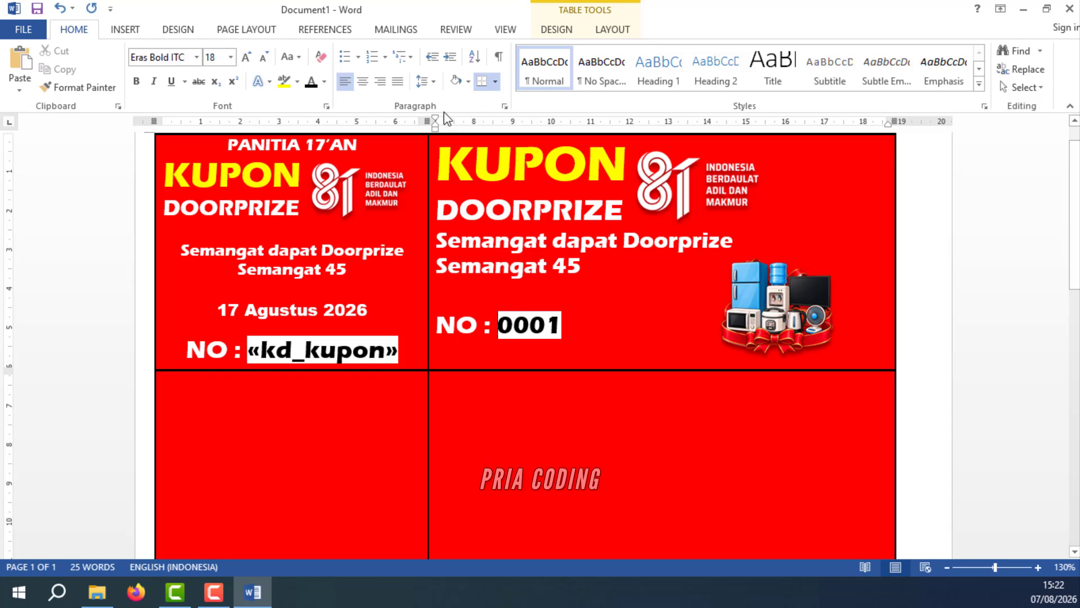
pyautogui.click(395, 30)
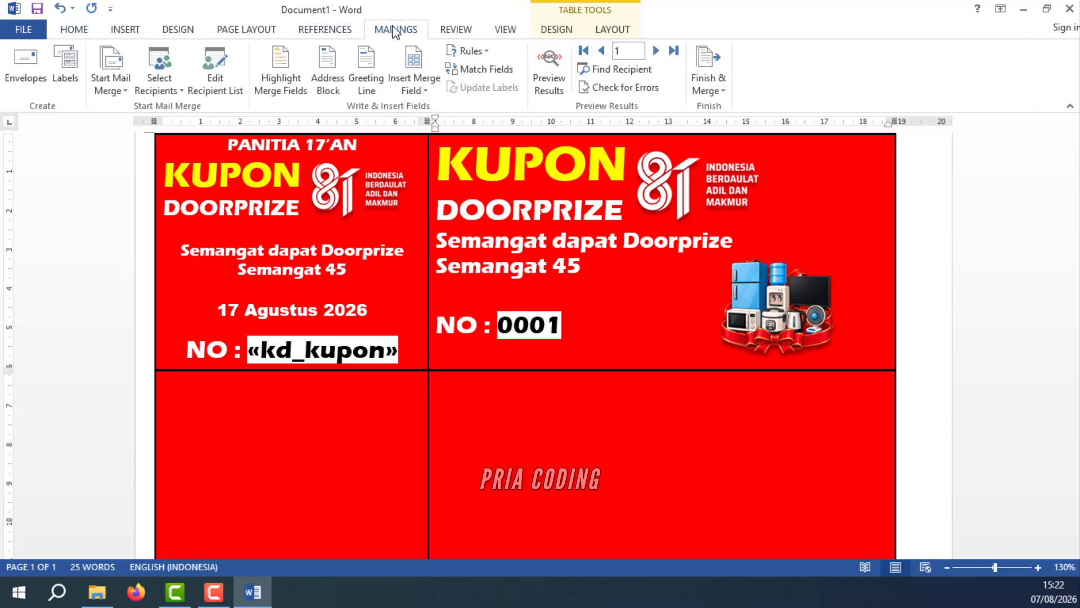
pyautogui.click(414, 84)
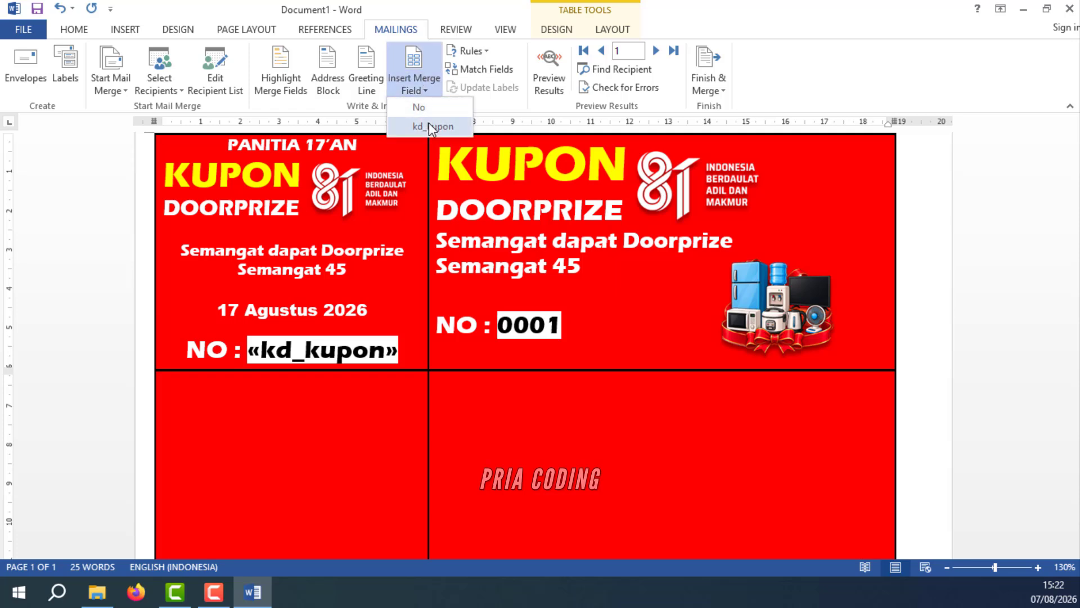
pyautogui.click(430, 126)
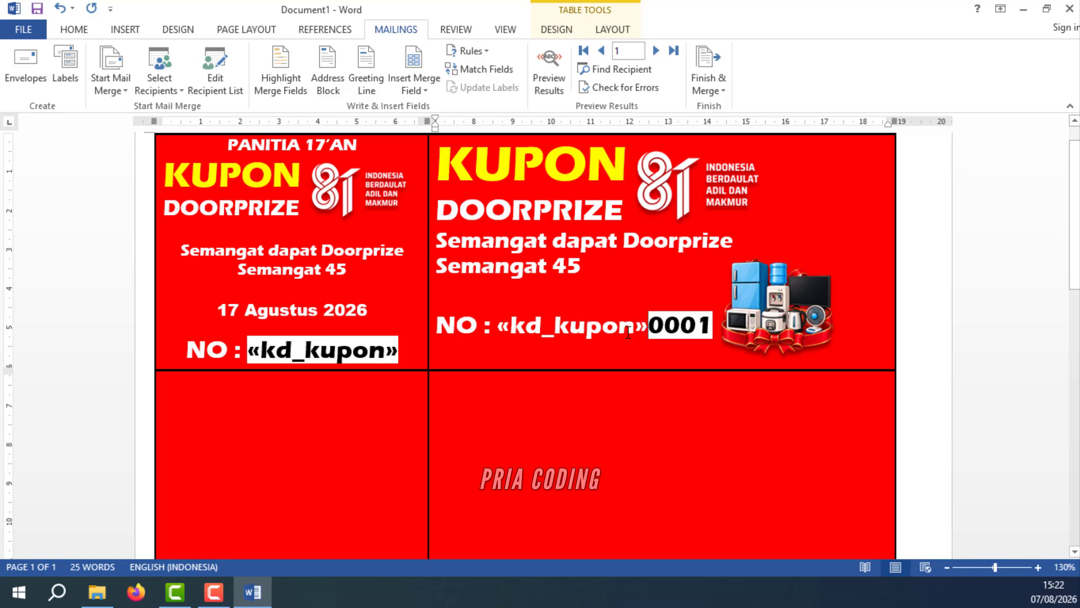
# Color the kd_kupon field in the wide coupon cell black and give it white shading.
pyautogui.moveTo(646, 332); pyautogui.dragTo(498, 328)
pyautogui.click(74, 29)
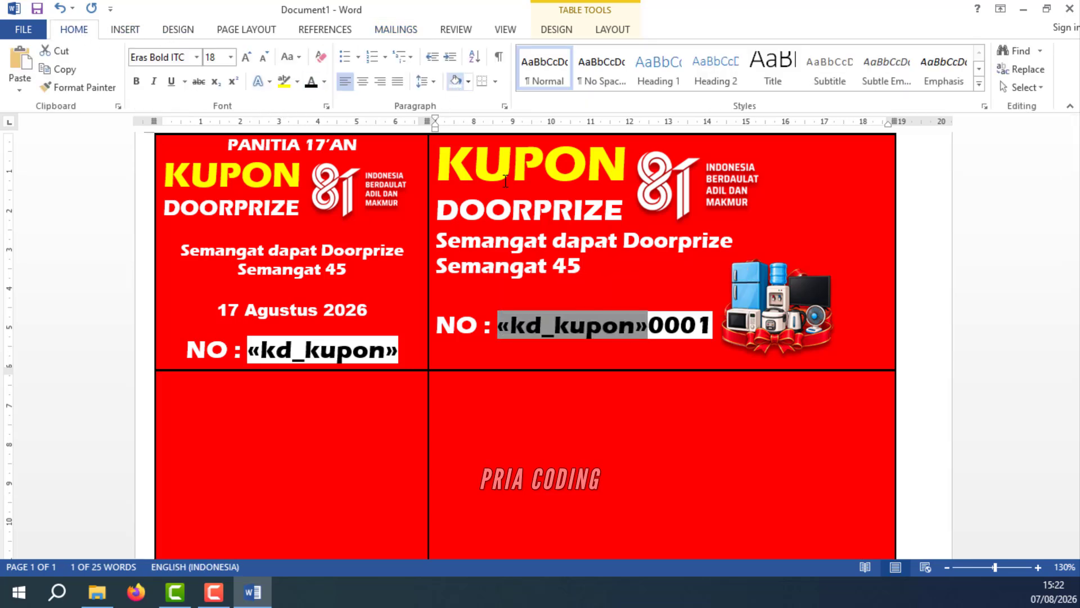
pyautogui.click(653, 343)
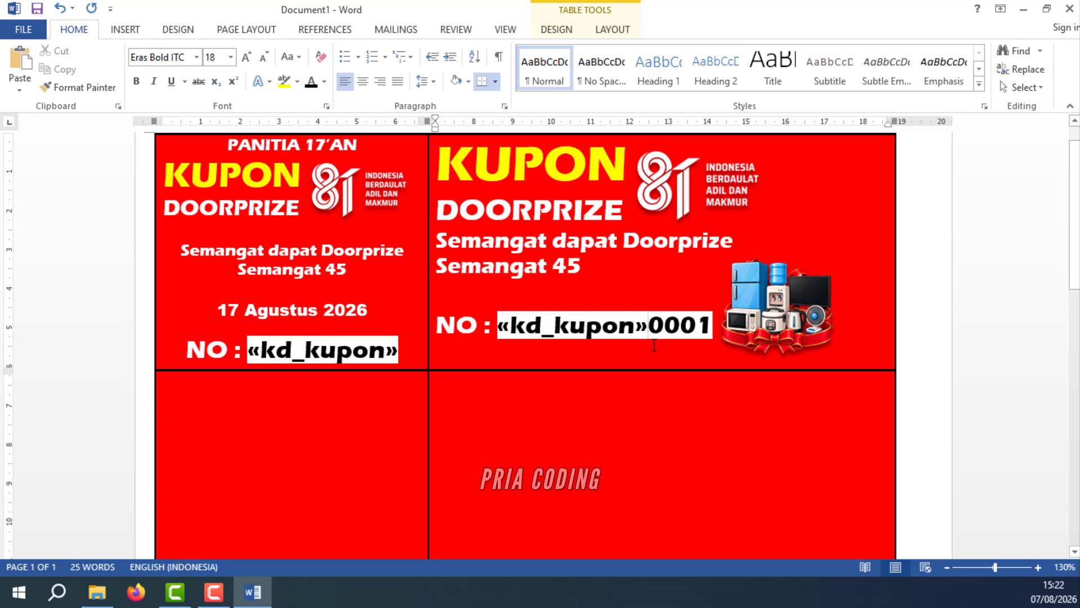
# Delete the placeholder number 0001 after the kd_kupon field in the wide coupon cell.
pyautogui.press('Delete')
pyautogui.press('Delete')
pyautogui.press('Delete')
pyautogui.press('Delete')
pyautogui.press('Down')
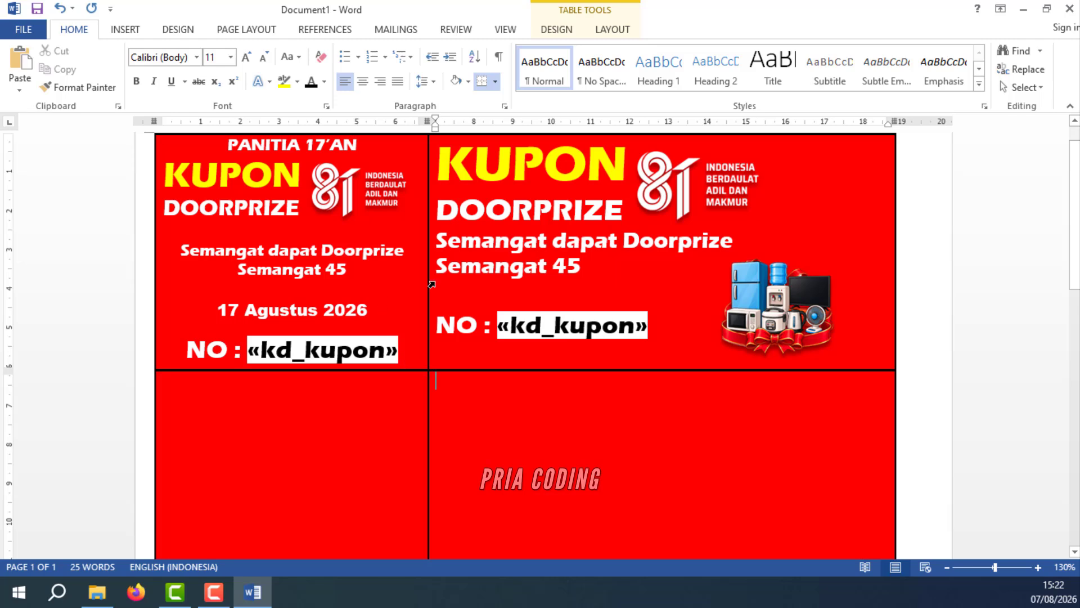
# Preview the merged coupon codes in both coupon cells, and switch back to showing the merge fields.
pyautogui.click(396, 31)
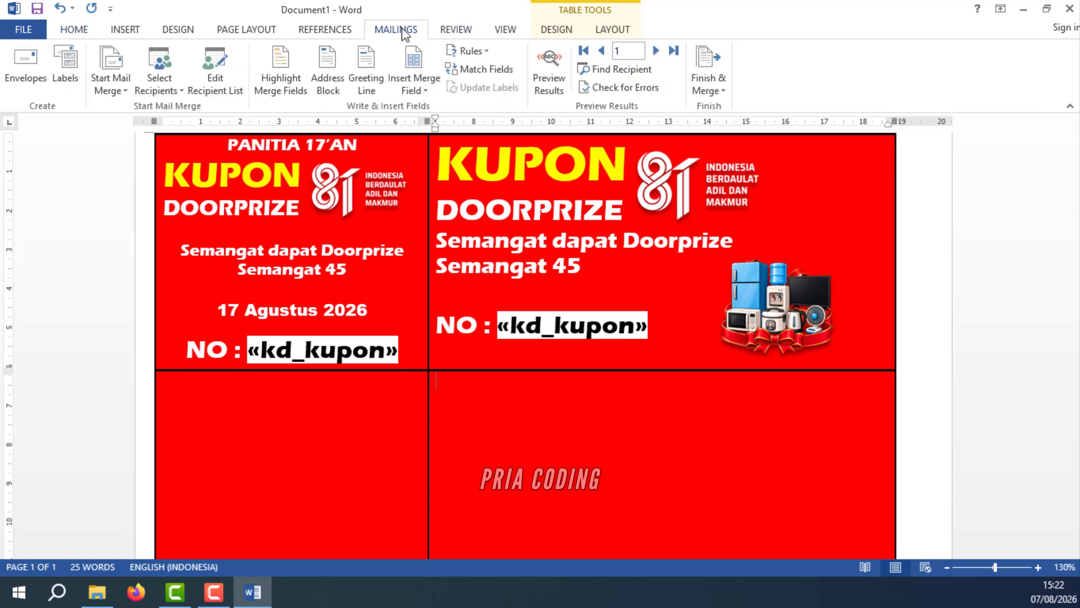
pyautogui.click(553, 66)
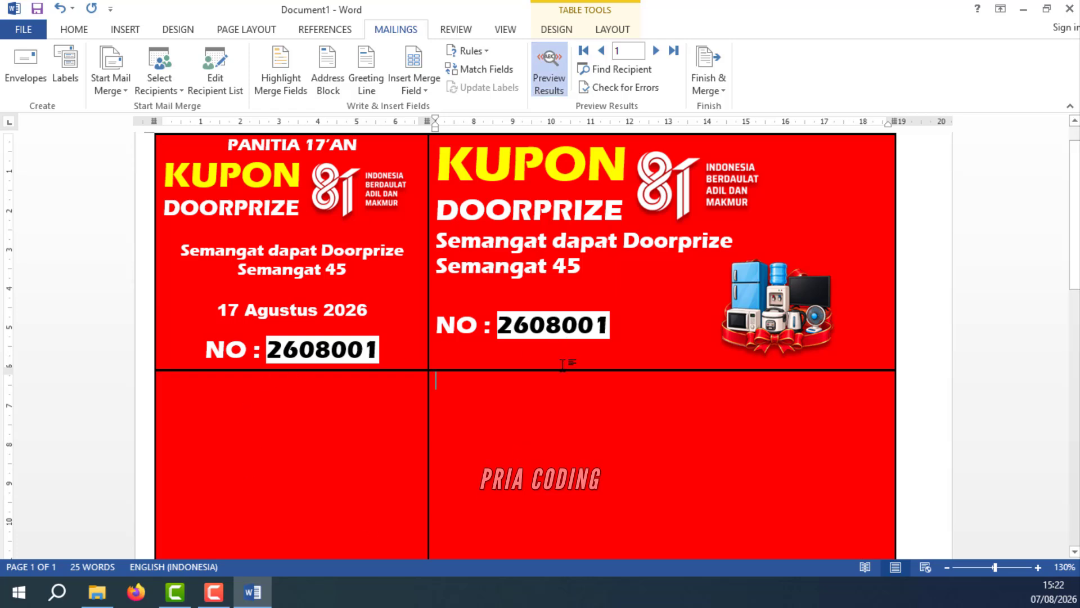
pyautogui.click(545, 82)
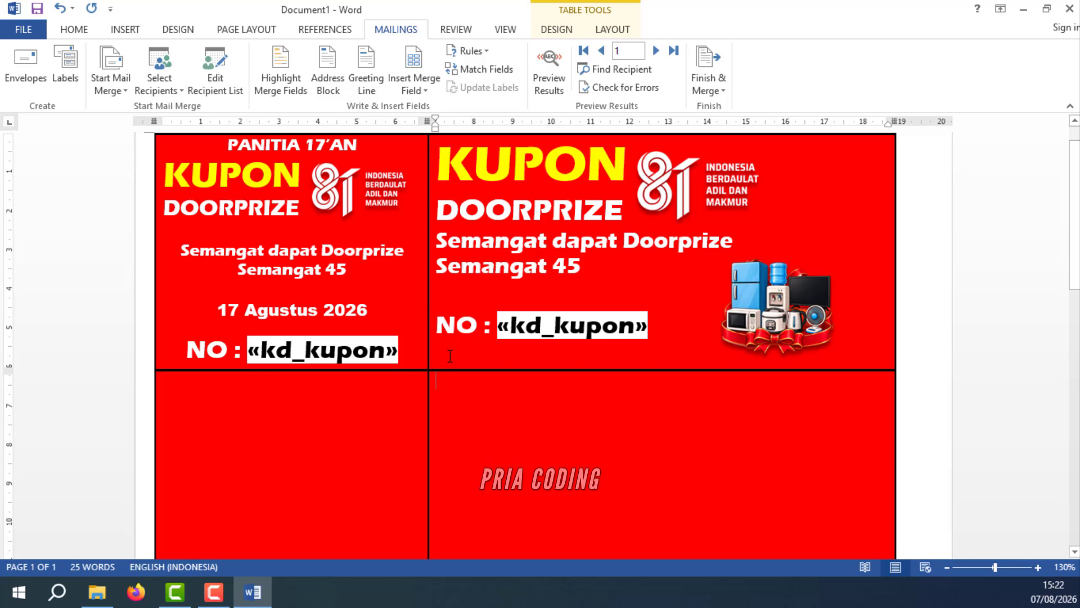
# Open the Selection pane and hide Picture 1, Picture 2 and Picture 3.
pyautogui.click(74, 29)
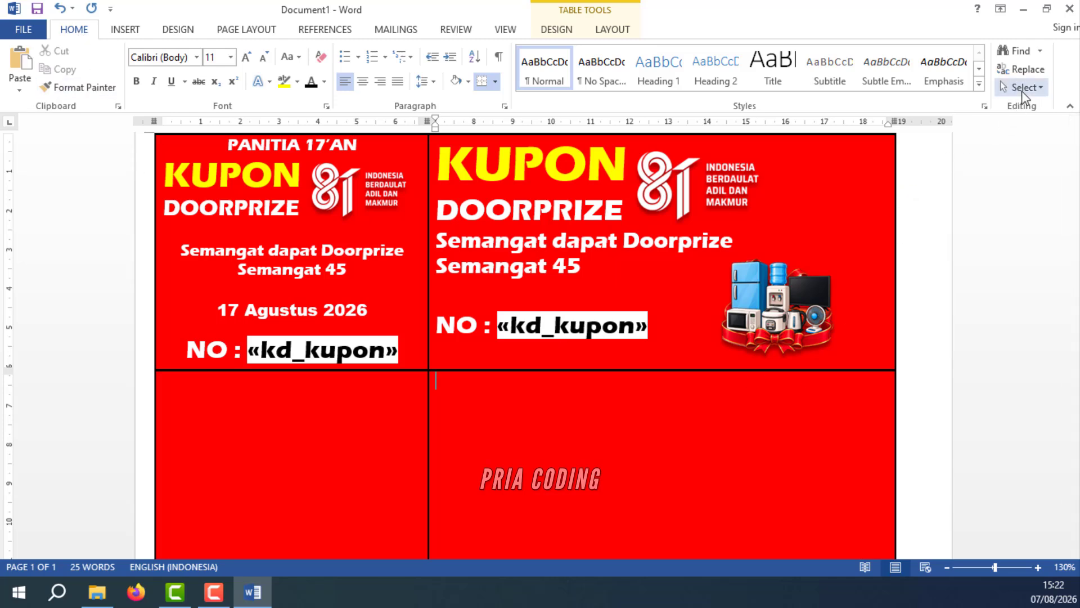
pyautogui.click(1022, 88)
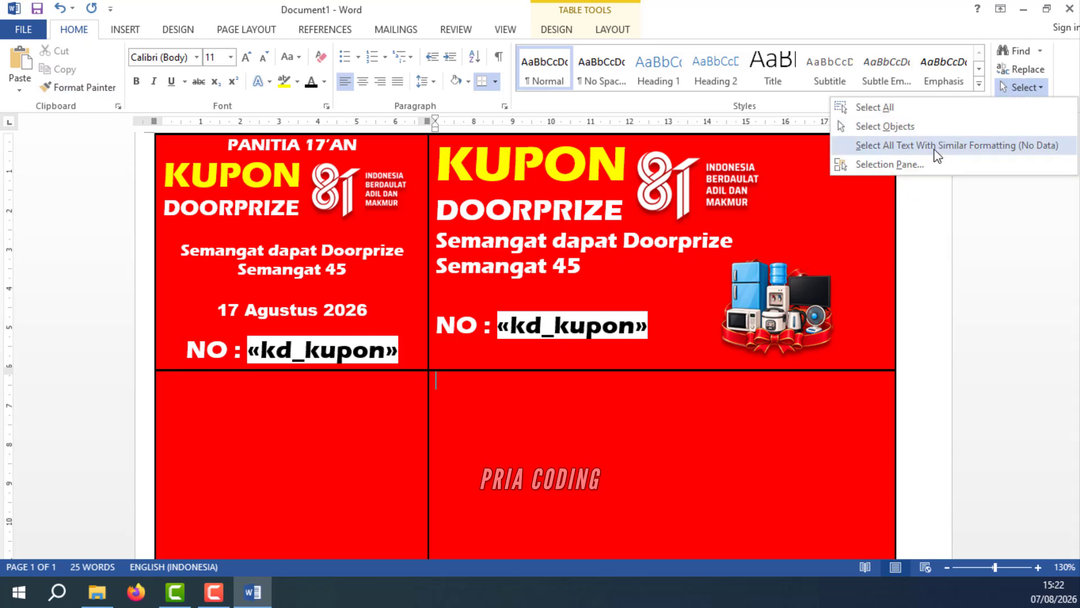
pyautogui.click(934, 163)
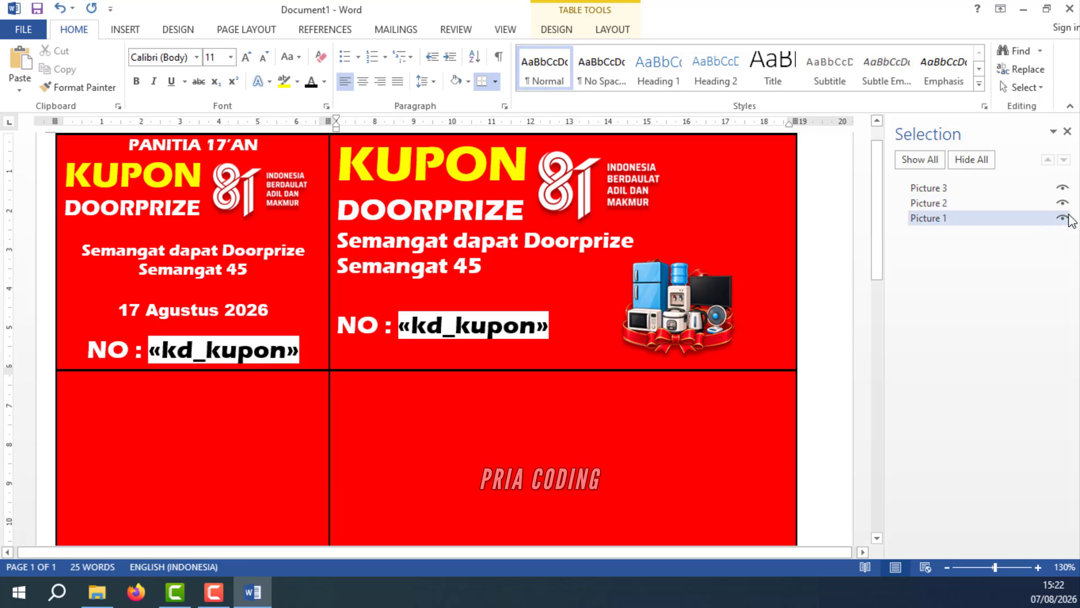
pyautogui.click(1063, 217)
pyautogui.click(1063, 203)
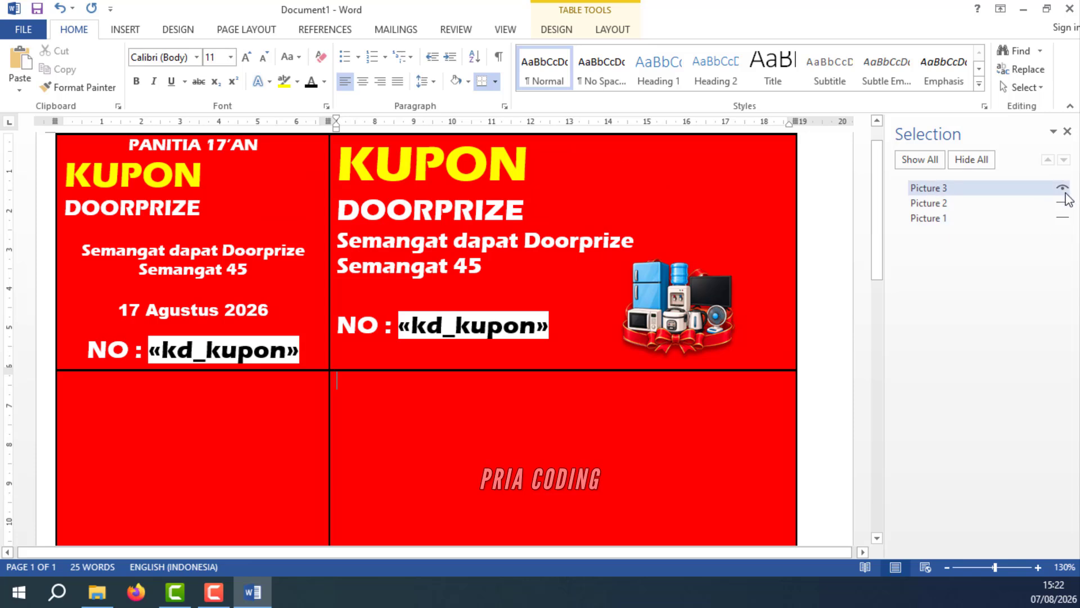
pyautogui.click(1063, 187)
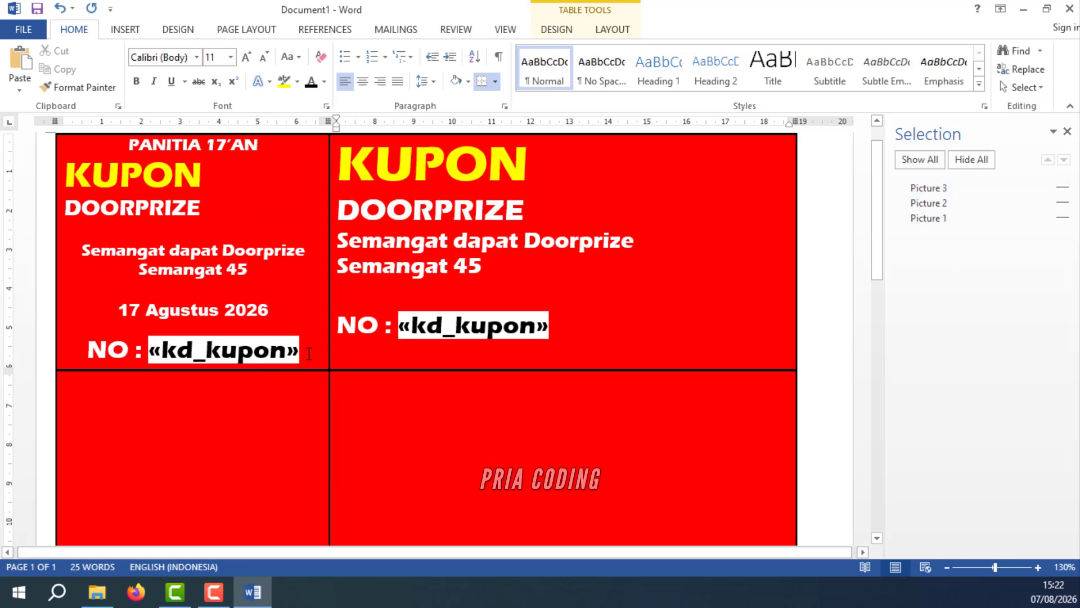
# Copy the contents of both coupon cells in the first table row into the second row.
pyautogui.moveTo(299, 351); pyautogui.dragTo(593, 346)
pyautogui.hotkey('ctrl', 'c')
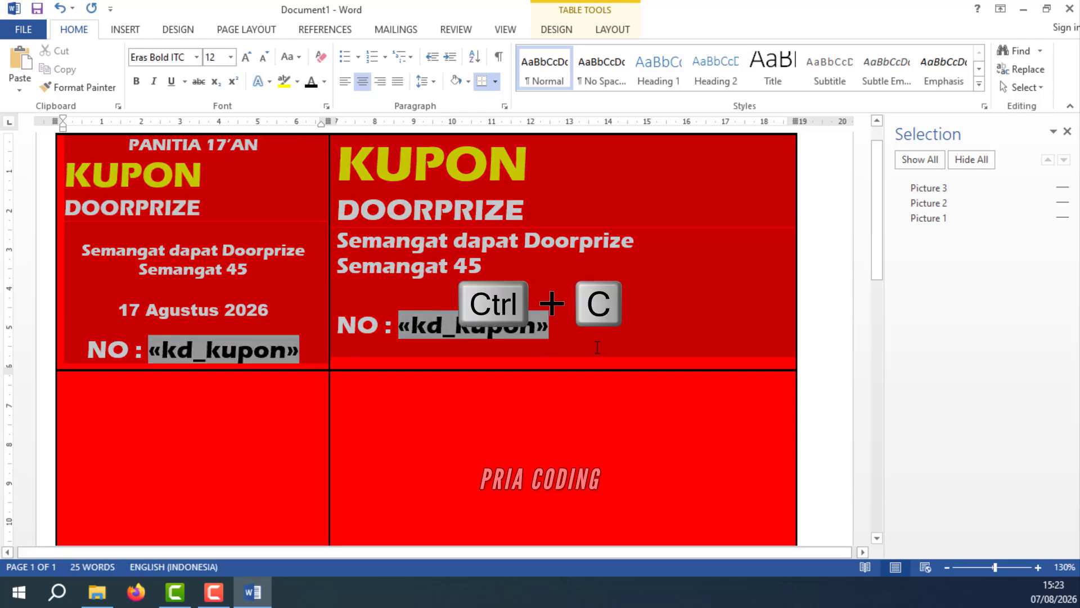
pyautogui.scroll(-1, 582, 338)
pyautogui.scroll(-3, 583, 338)
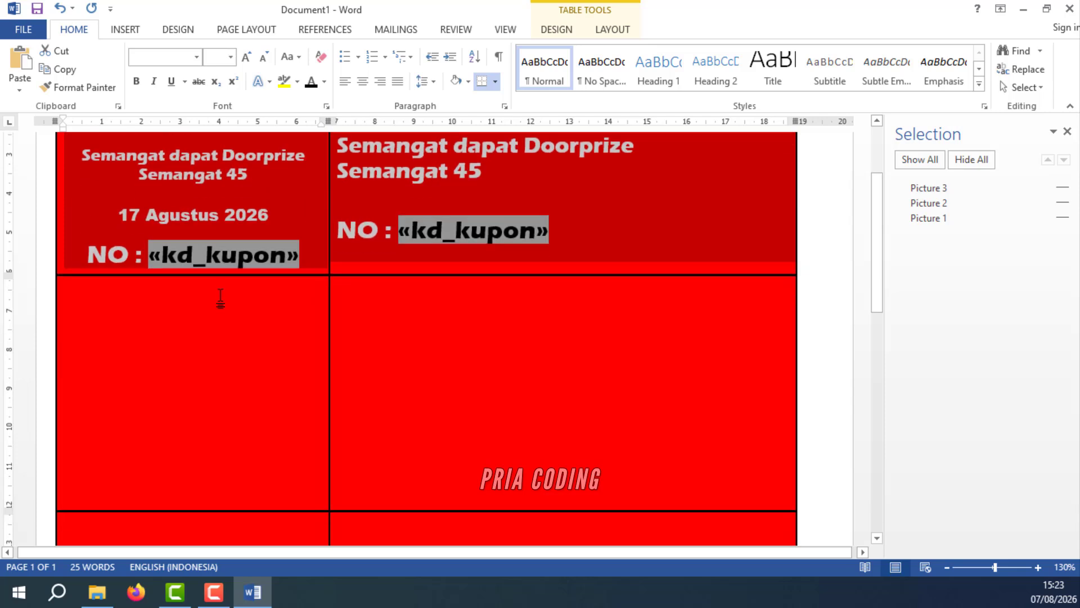
pyautogui.click(222, 301)
pyautogui.hotkey('ctrl', 'v')
pyautogui.click(504, 402)
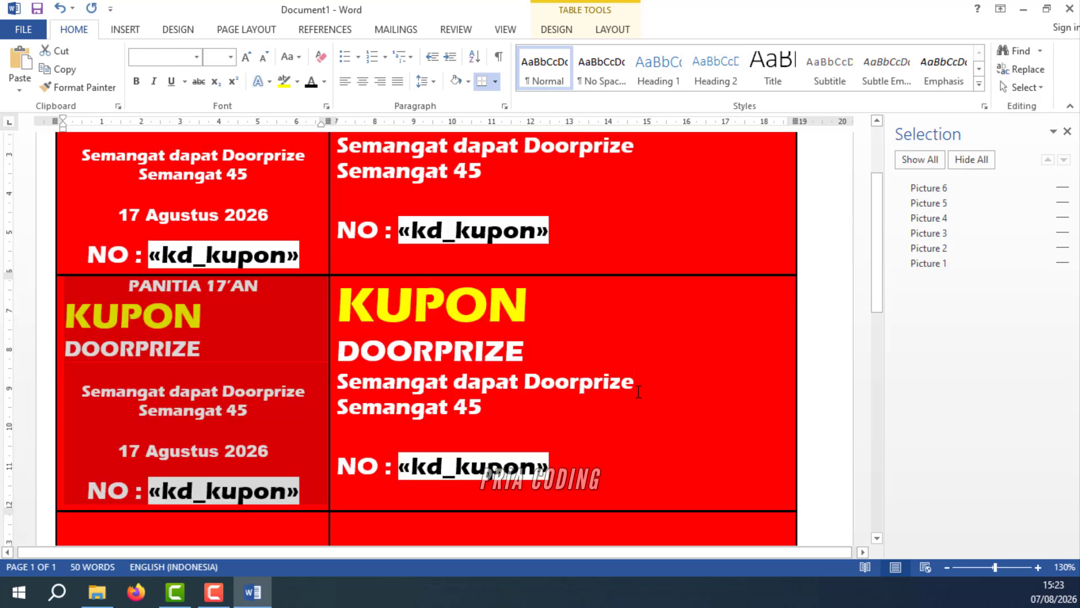
# Show all the hidden pictures again and check both coupon rows.
pyautogui.scroll(-3, 394, 410)
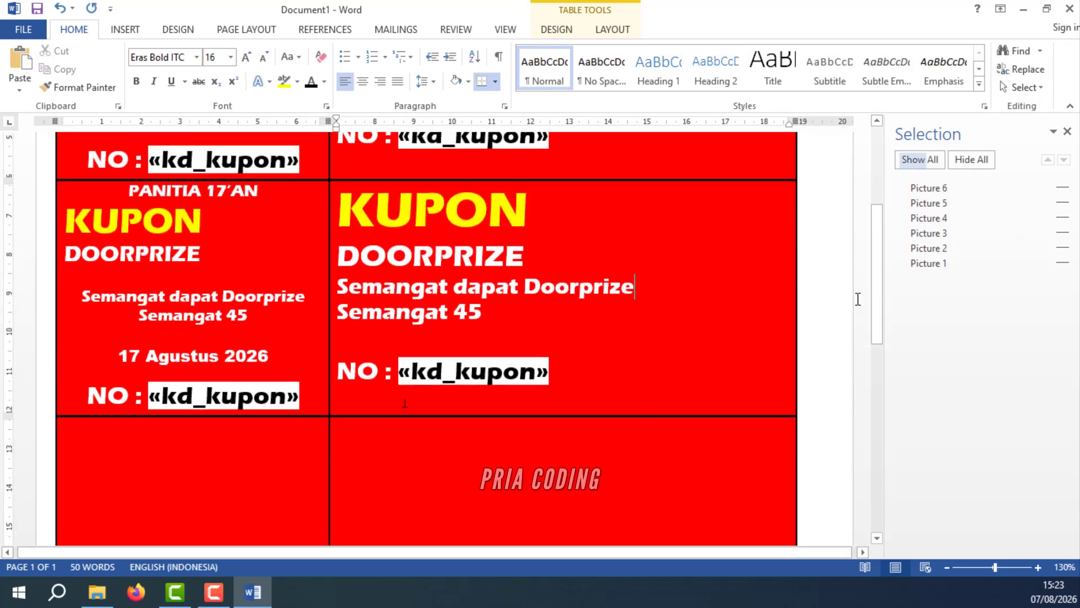
pyautogui.click(908, 162)
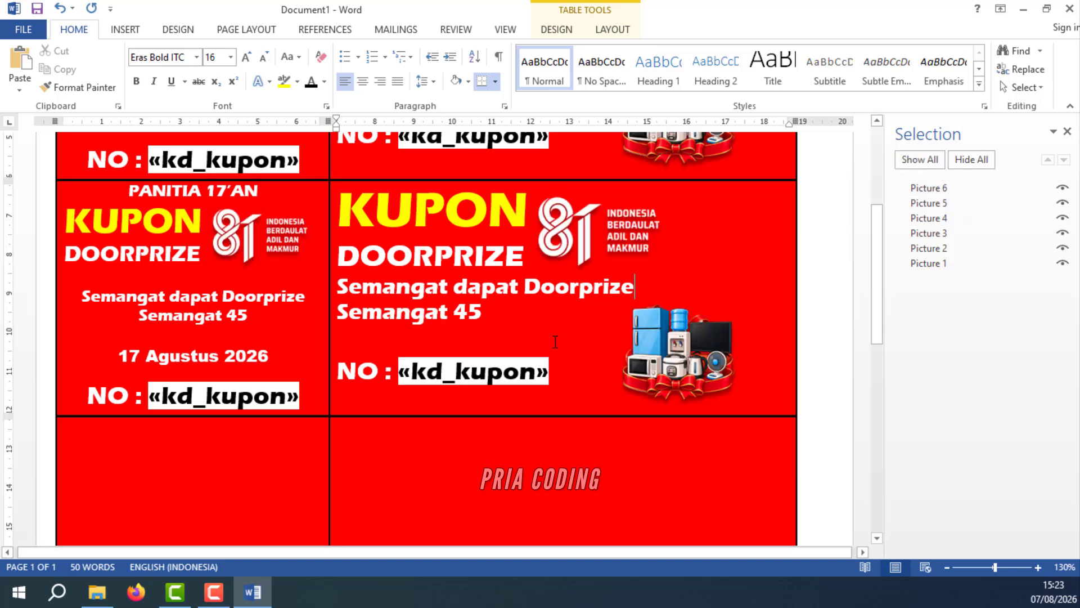
pyautogui.scroll(3, 472, 332)
pyautogui.scroll(-2, 732, 451)
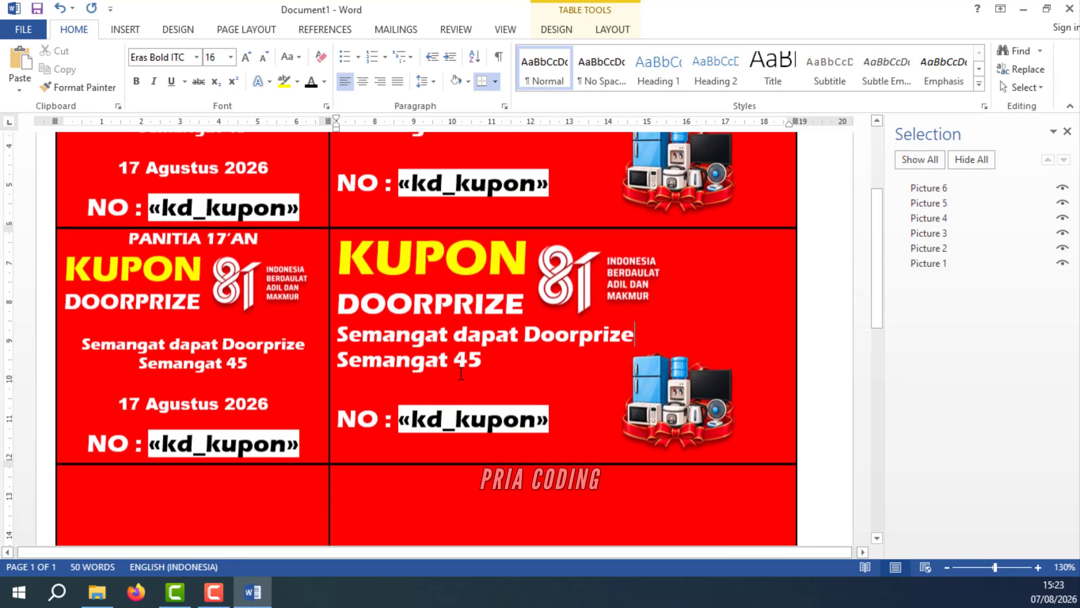
pyautogui.click(948, 567)
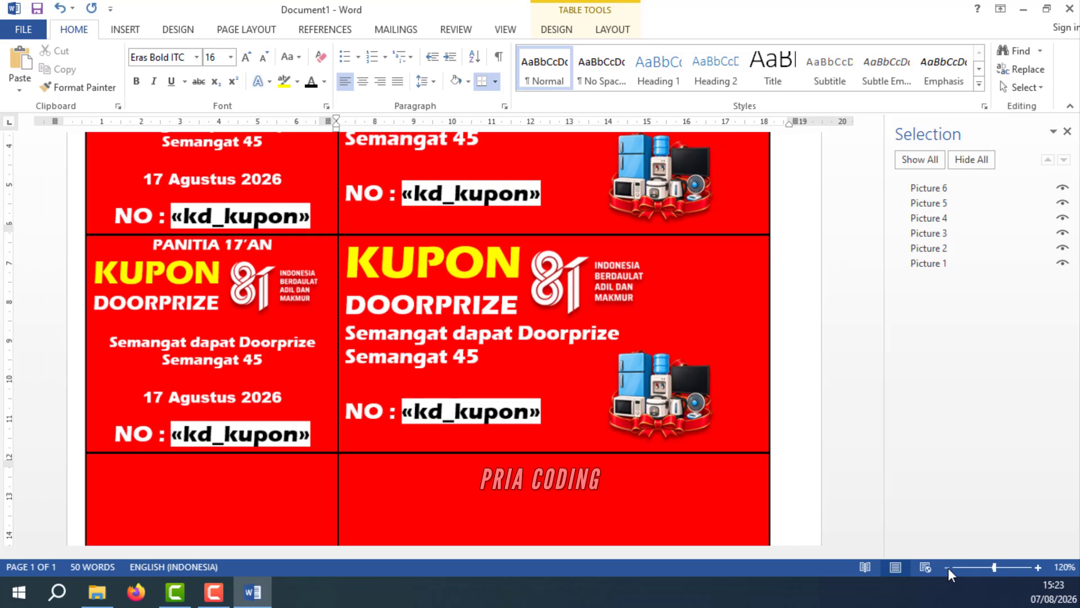
pyautogui.click(948, 568)
pyautogui.click(948, 568)
pyautogui.click(948, 568)
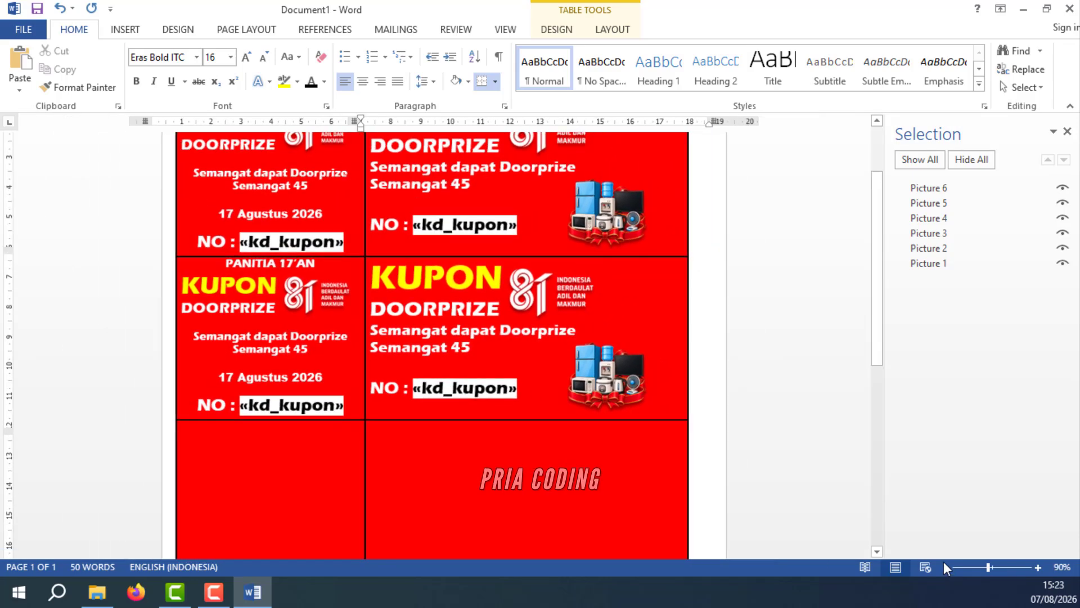
pyautogui.scroll(-2, 546, 417)
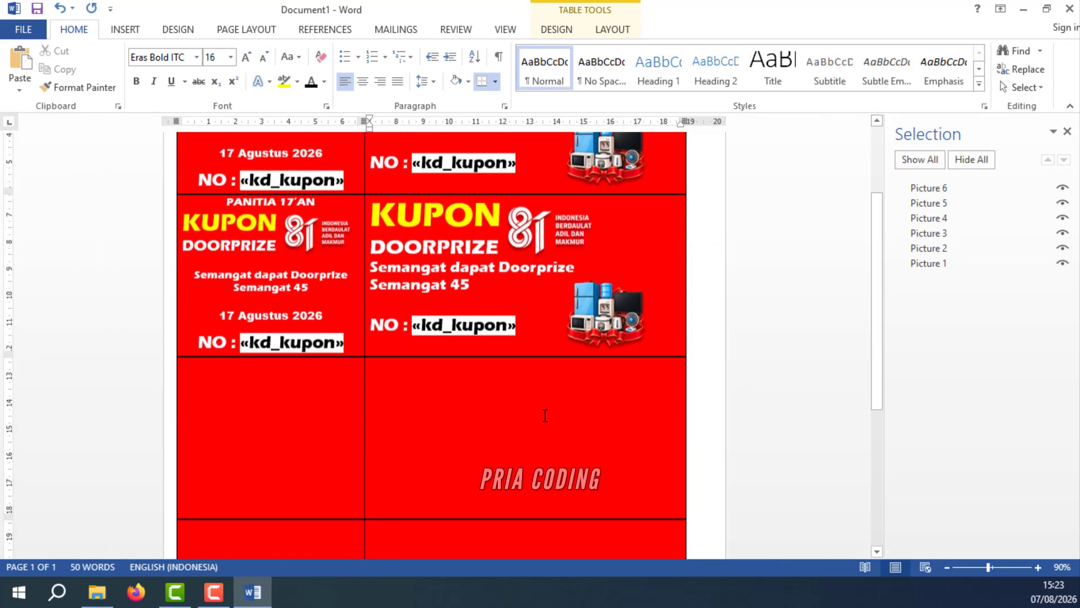
pyautogui.scroll(2, 546, 417)
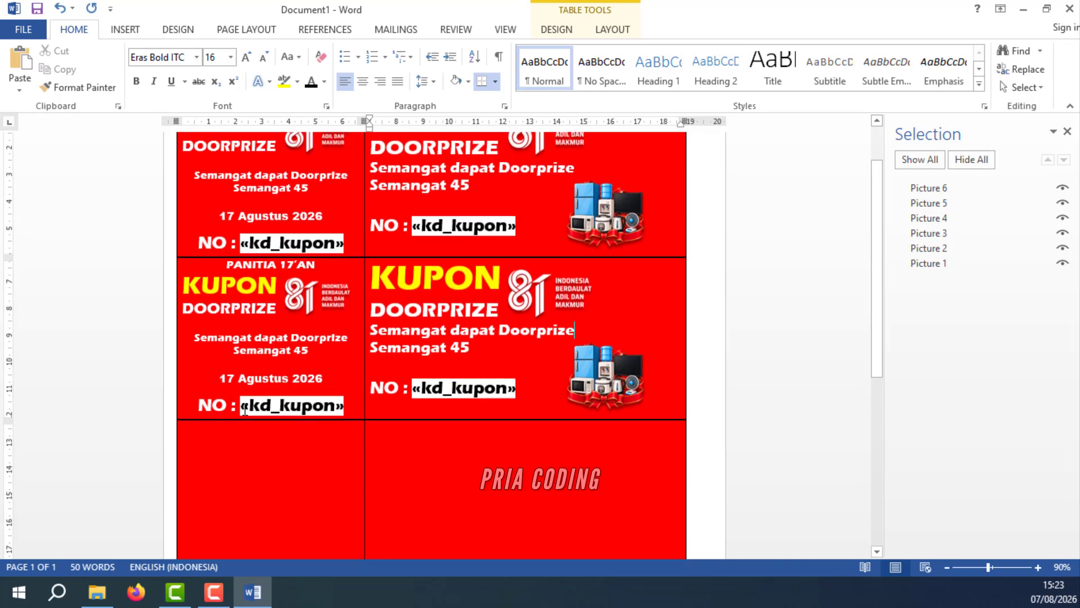
# Insert a Next Record rule directly before the kd_kupon field in the second row's narrow coupon cell.
pyautogui.click(245, 408)
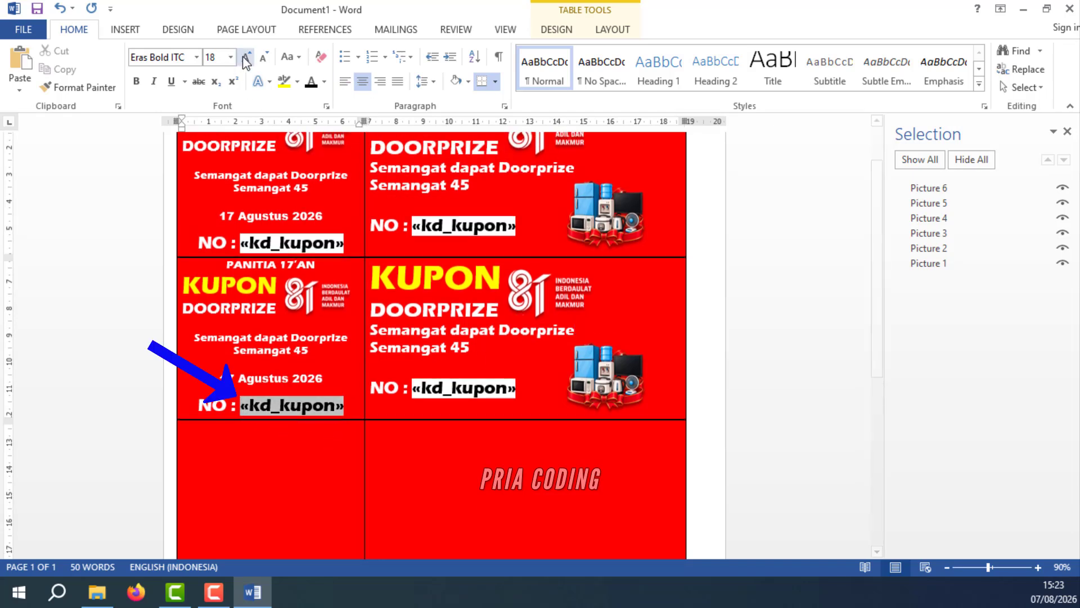
pyautogui.click(394, 32)
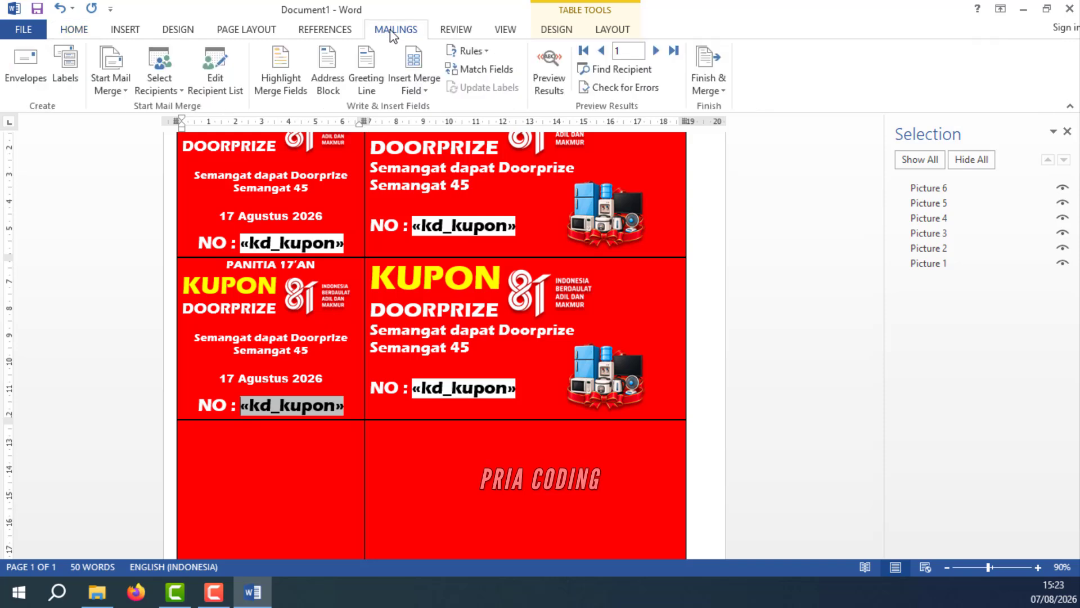
pyautogui.click(466, 51)
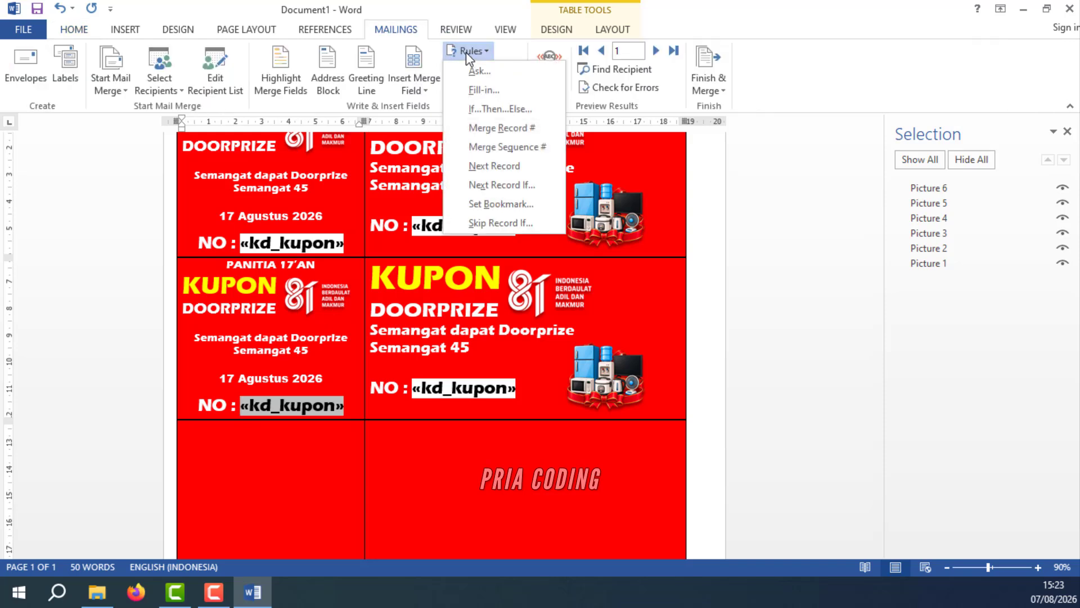
pyautogui.click(501, 163)
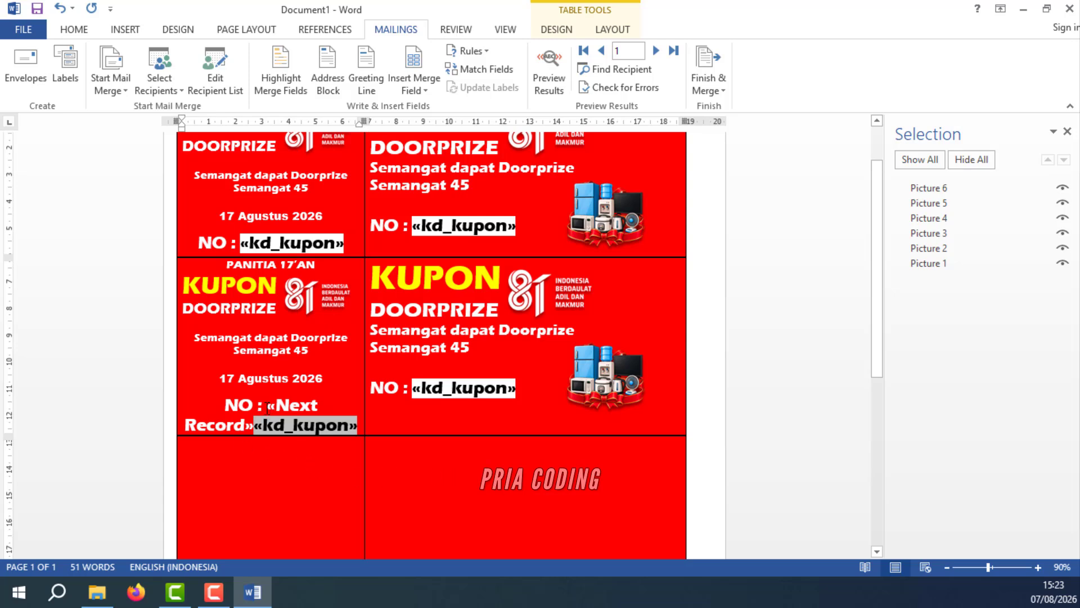
# Color the Next Record and kd_kupon fields in the second row's narrow cell black and give them white shading.
pyautogui.moveTo(271, 407); pyautogui.dragTo(309, 419)
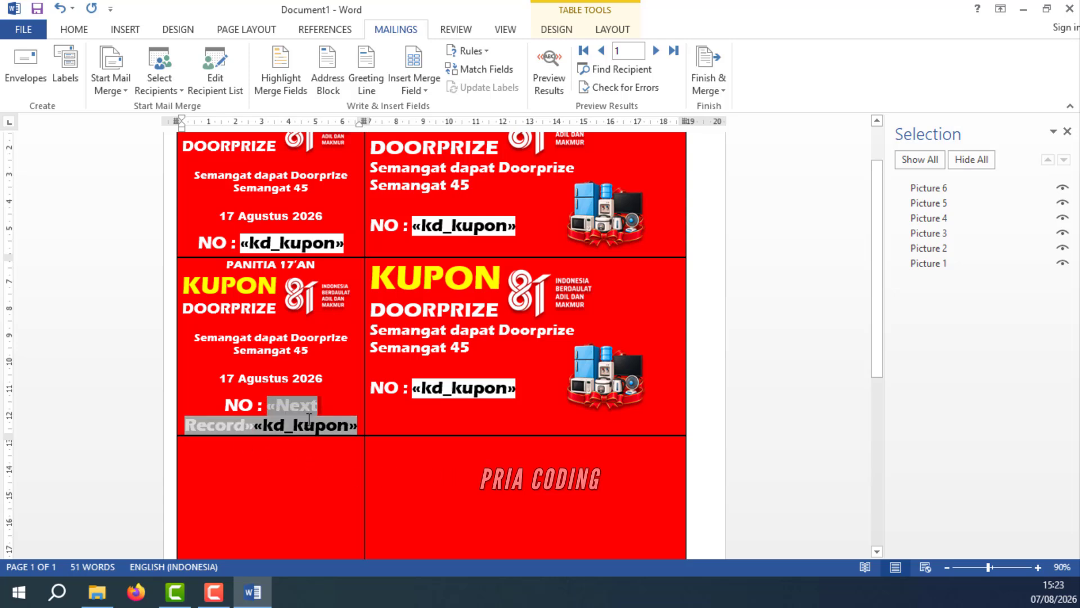
pyautogui.click(77, 31)
pyautogui.click(311, 83)
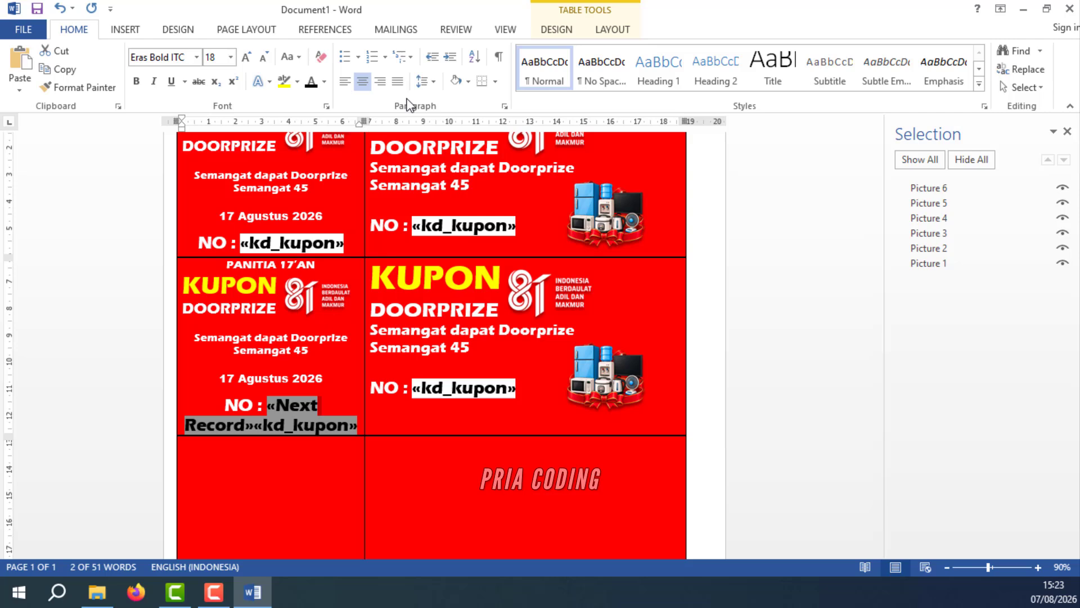
pyautogui.click(455, 82)
pyautogui.click(480, 456)
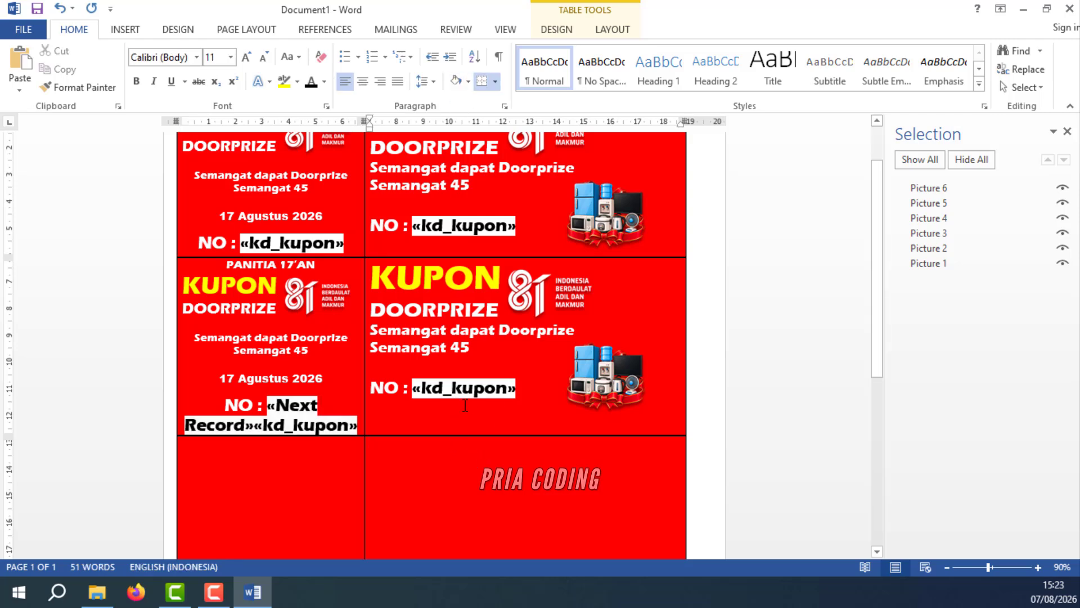
# Preview the merged coupon codes in the first two rows, and switch back to showing the merge fields.
pyautogui.click(396, 29)
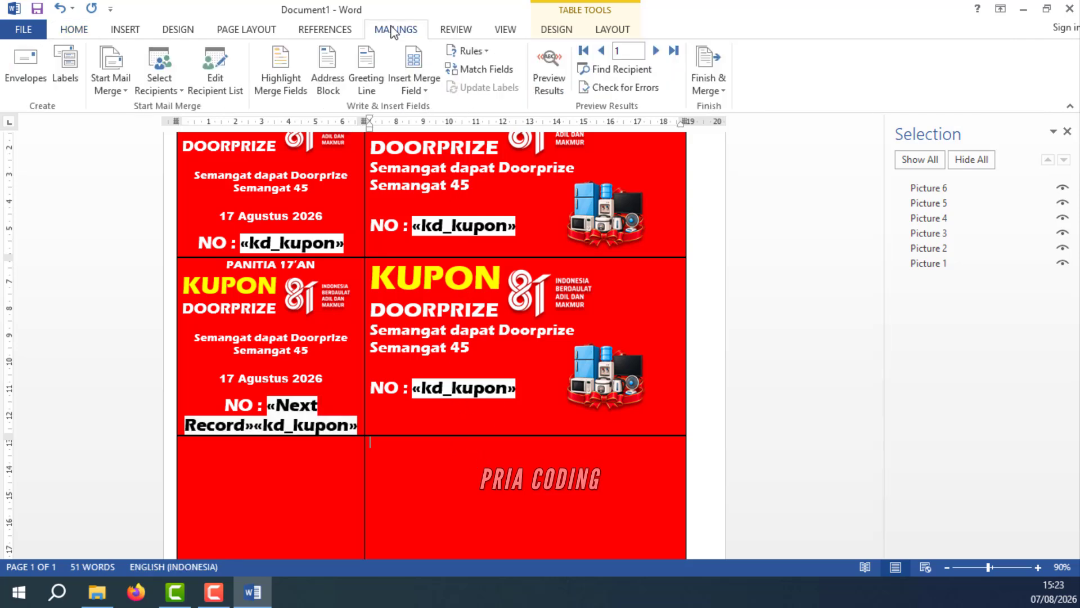
pyautogui.click(555, 72)
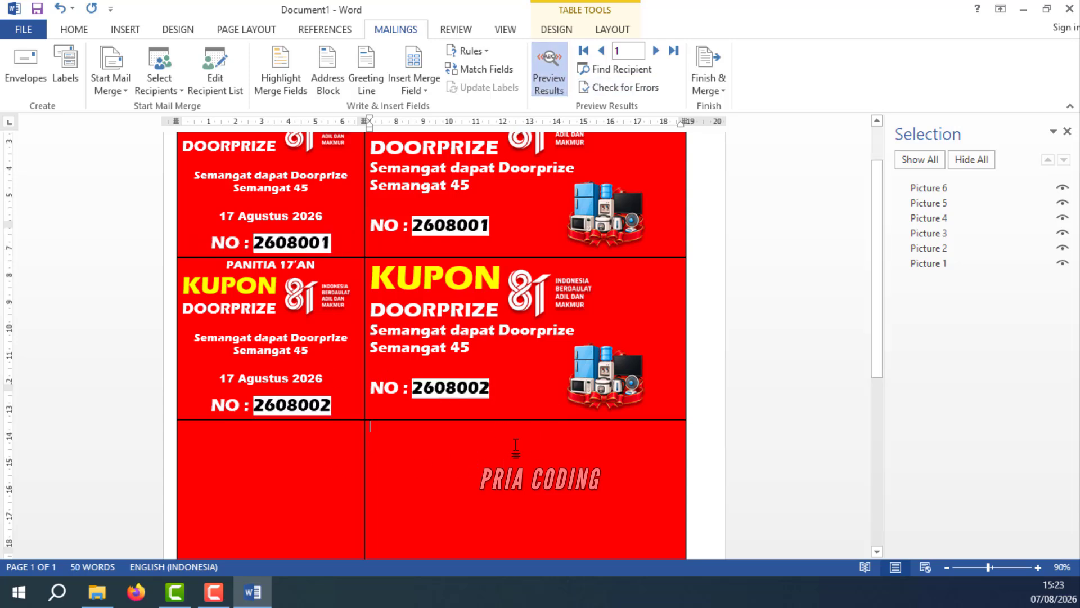
pyautogui.scroll(-2, 513, 449)
pyautogui.scroll(2, 513, 448)
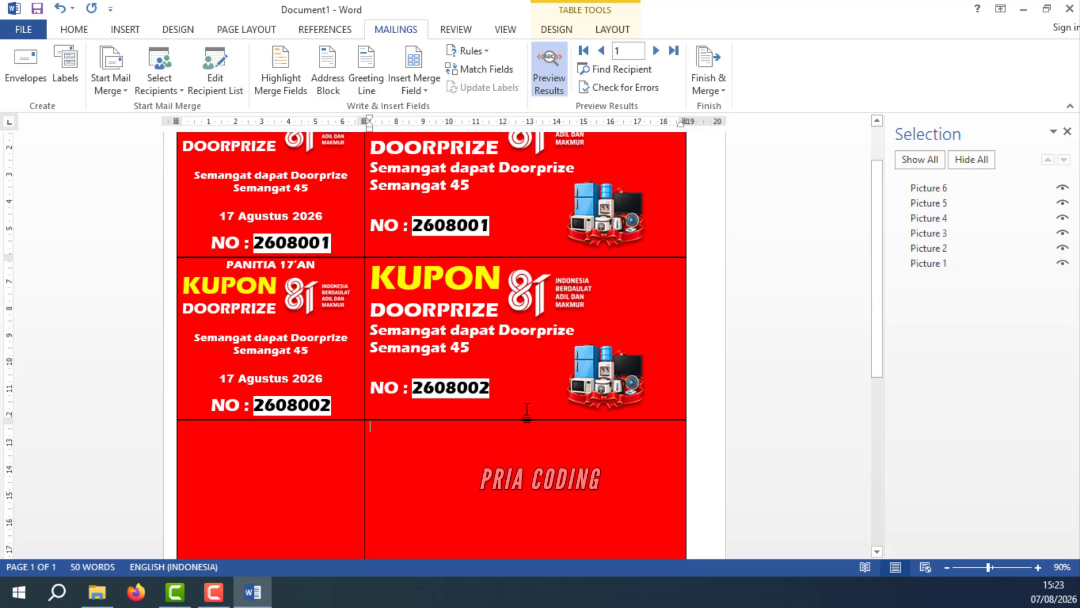
pyautogui.click(562, 66)
# Hide all the pictures in the document, Picture 1 through Picture 6.
pyautogui.click(78, 29)
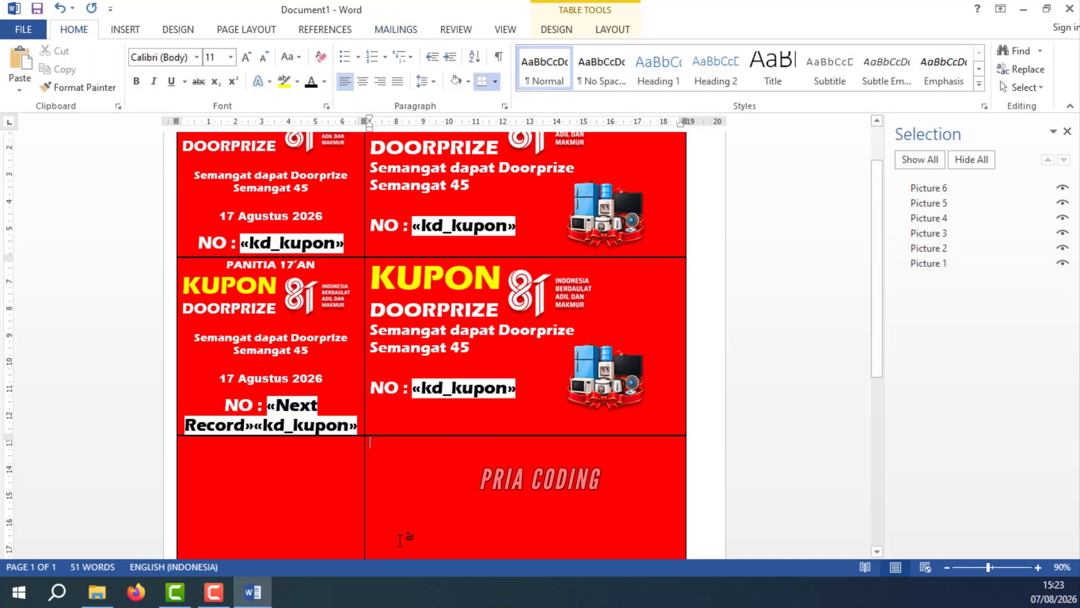
pyautogui.scroll(-10, 418, 462)
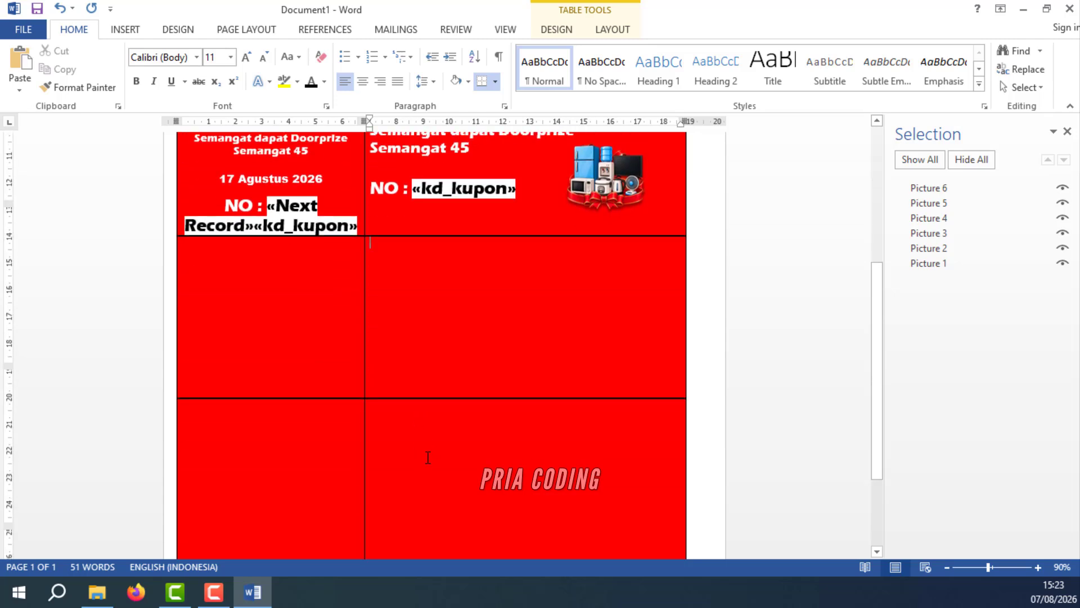
pyautogui.scroll(8, 427, 457)
pyautogui.scroll(2, 427, 457)
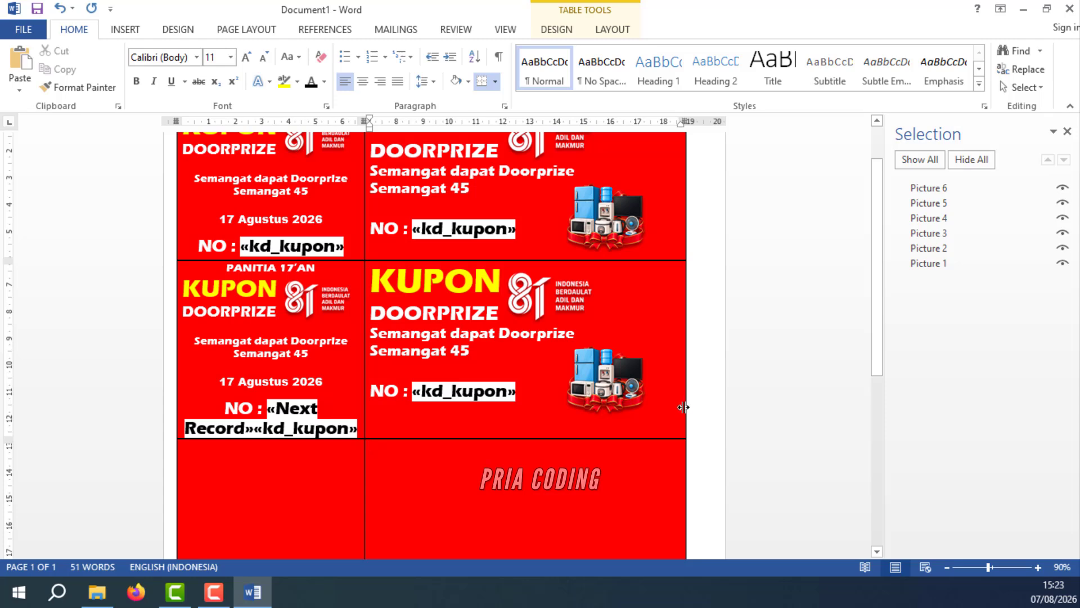
pyautogui.click(990, 263)
pyautogui.click(946, 188)
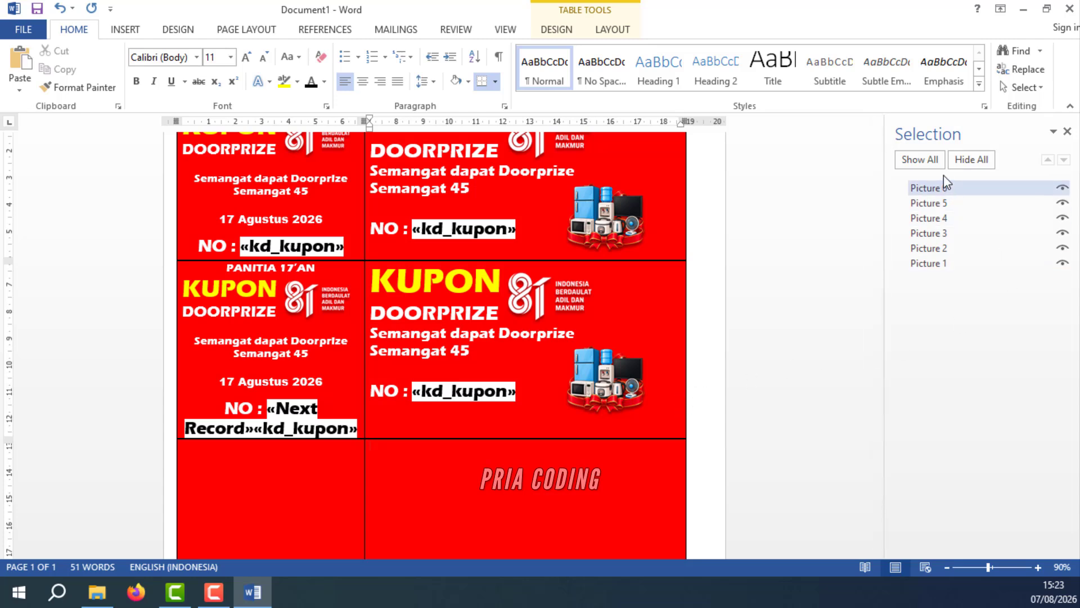
pyautogui.click(1062, 189)
pyautogui.click(982, 159)
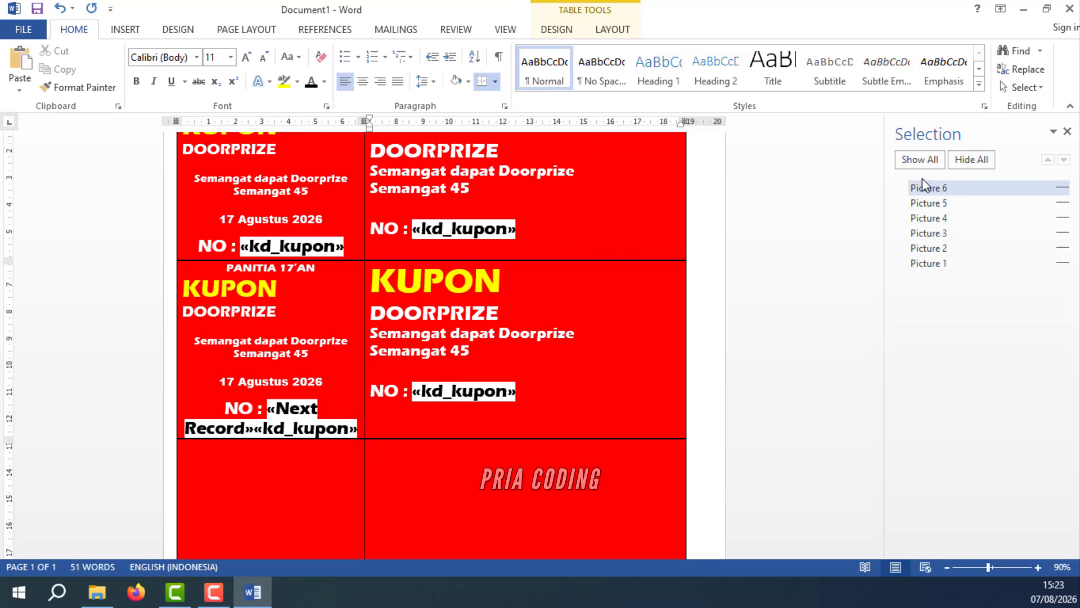
# Copy both coupon cells of the second row, including the Next Record rule, into the third and fourth rows.
pyautogui.moveTo(215, 267); pyautogui.dragTo(503, 422)
pyautogui.hotkey('ctrl', 'c')
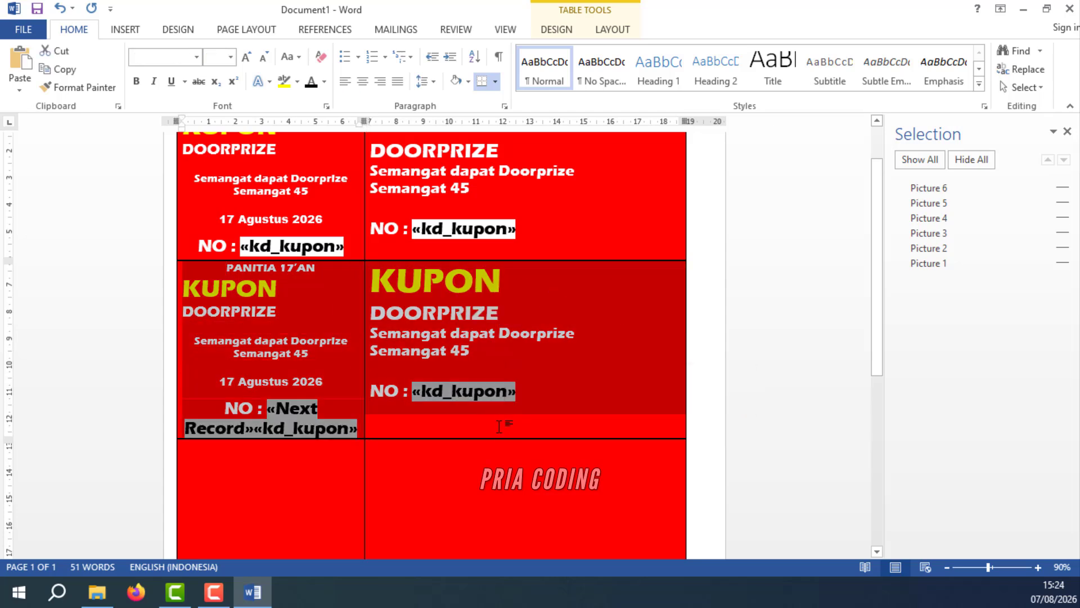
pyautogui.click(242, 476)
pyautogui.hotkey('ctrl', 'v')
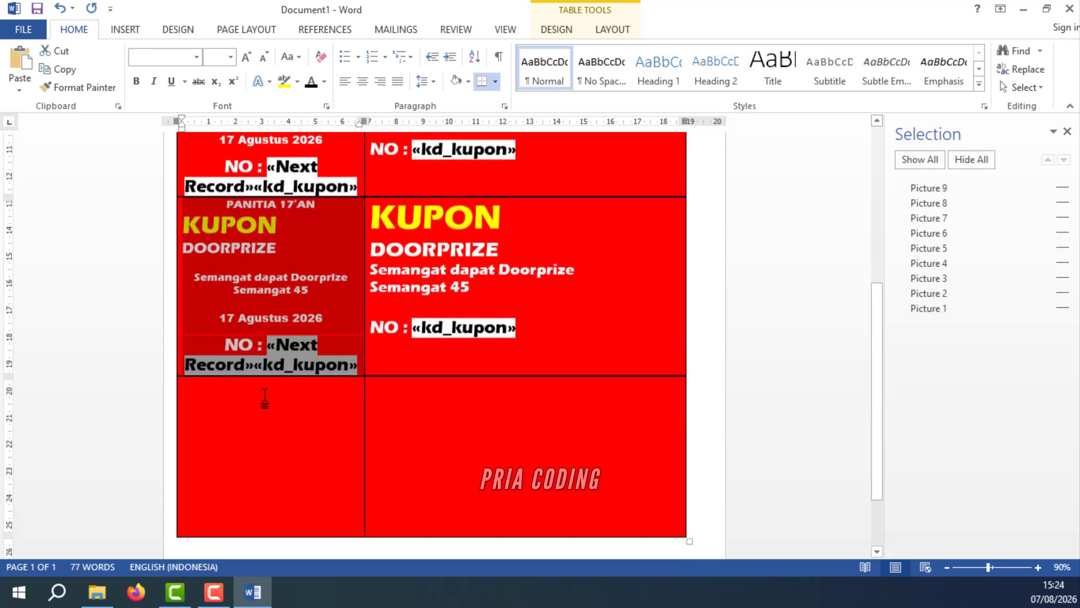
pyautogui.scroll(-3, 421, 501)
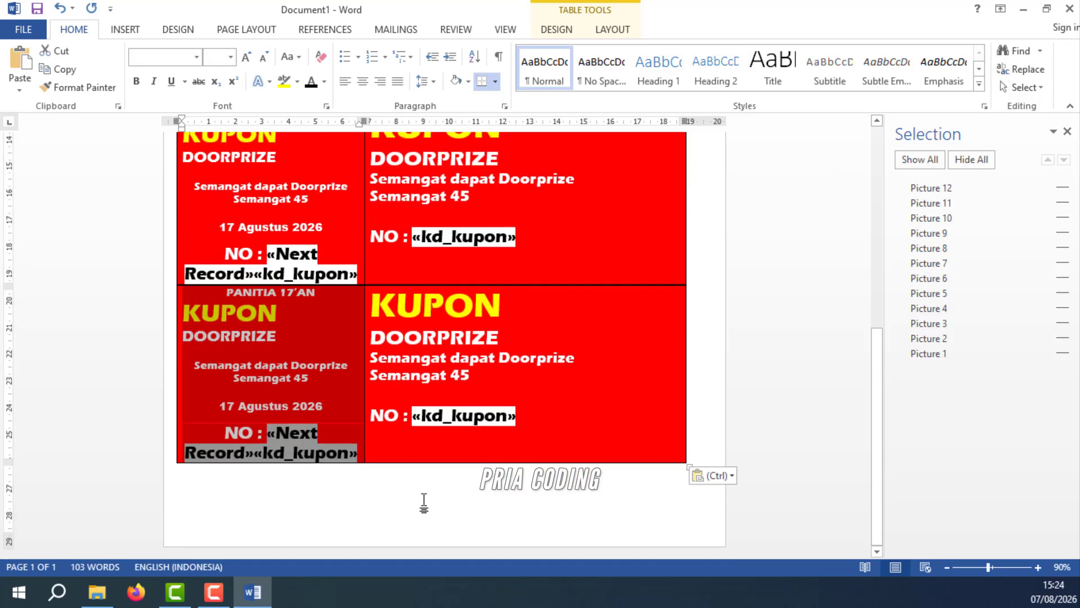
pyautogui.scroll(5, 405, 457)
pyautogui.scroll(3, 420, 457)
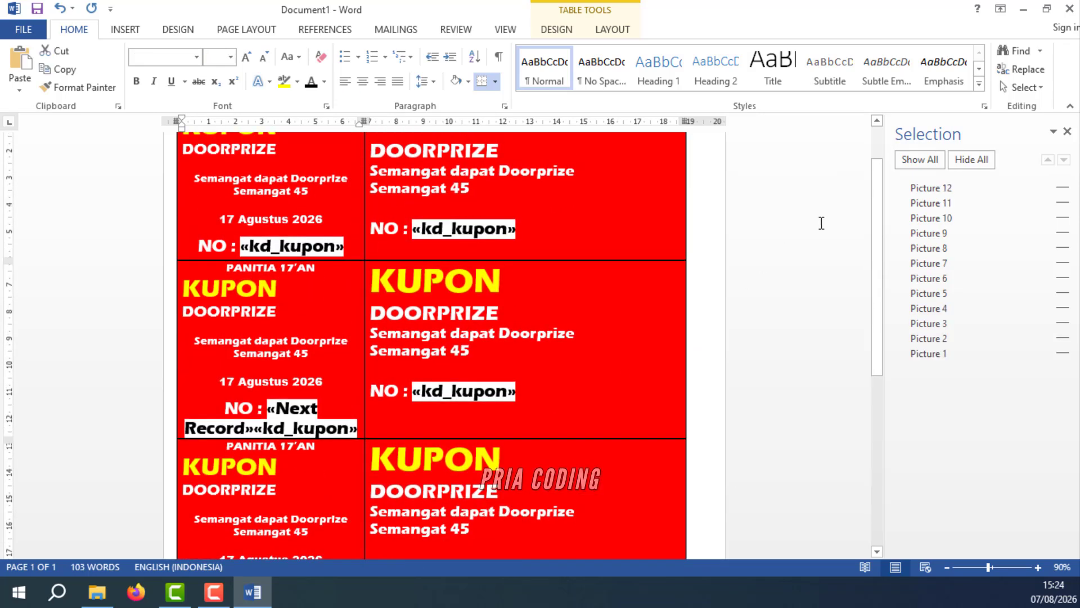
# Show all the pictures in the four coupon rows and zoom out to 60%.
pyautogui.click(920, 160)
pyautogui.click(947, 567)
pyautogui.click(947, 567)
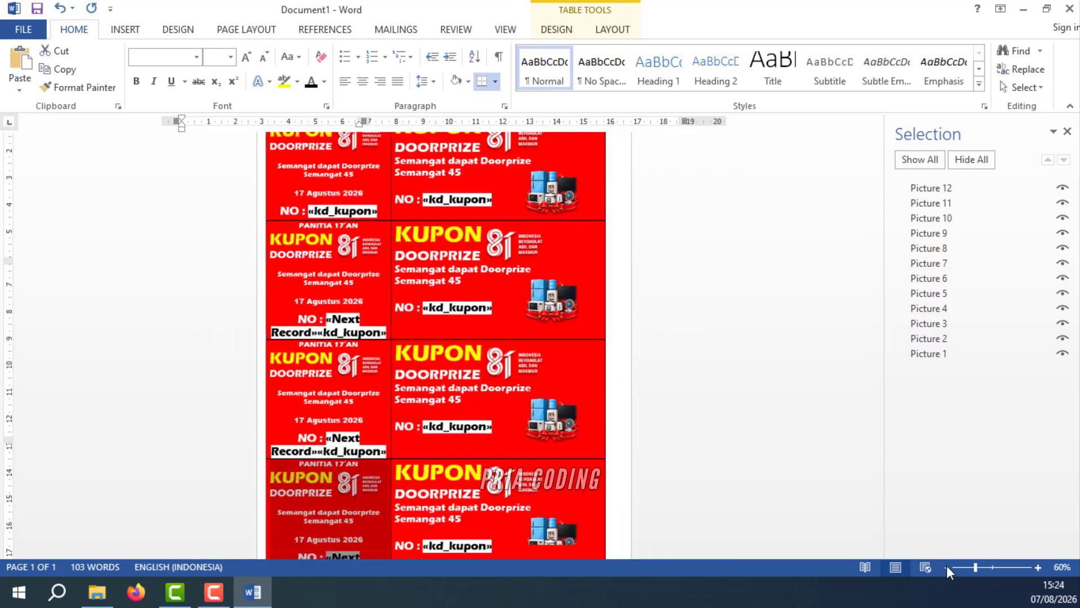
# Zoom out to 50%, close the Selection pane, and preview the merged coupon codes in all four rows.
pyautogui.click(947, 567)
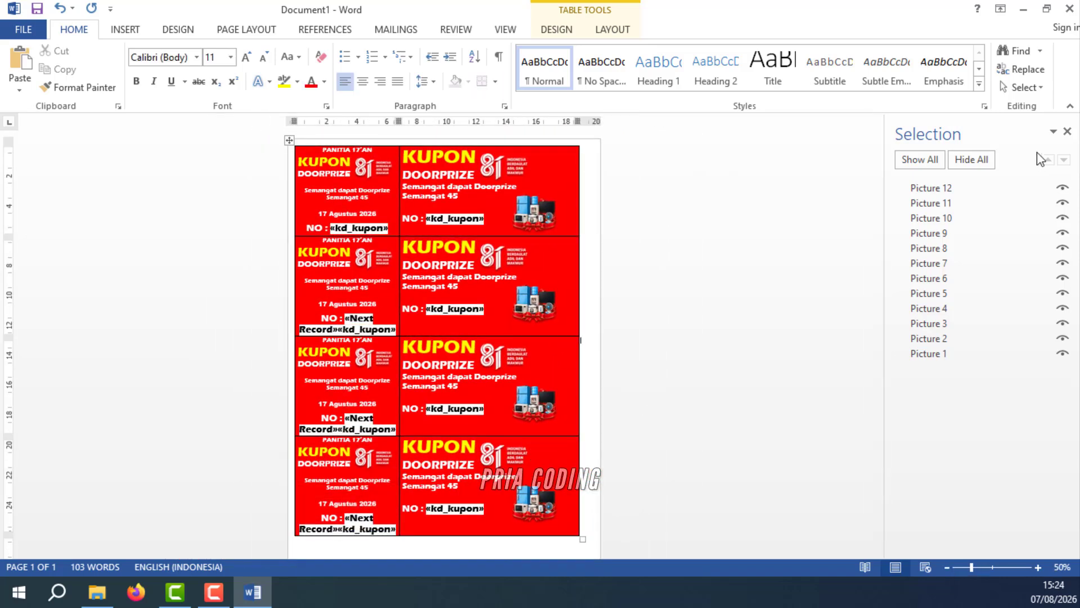
pyautogui.click(1068, 132)
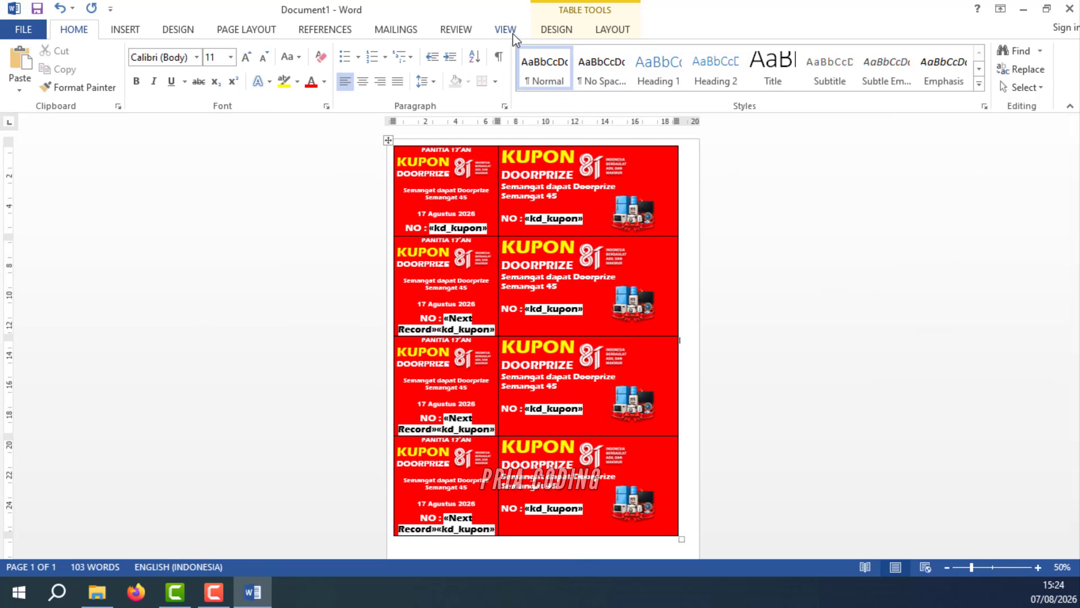
pyautogui.click(406, 32)
pyautogui.click(554, 89)
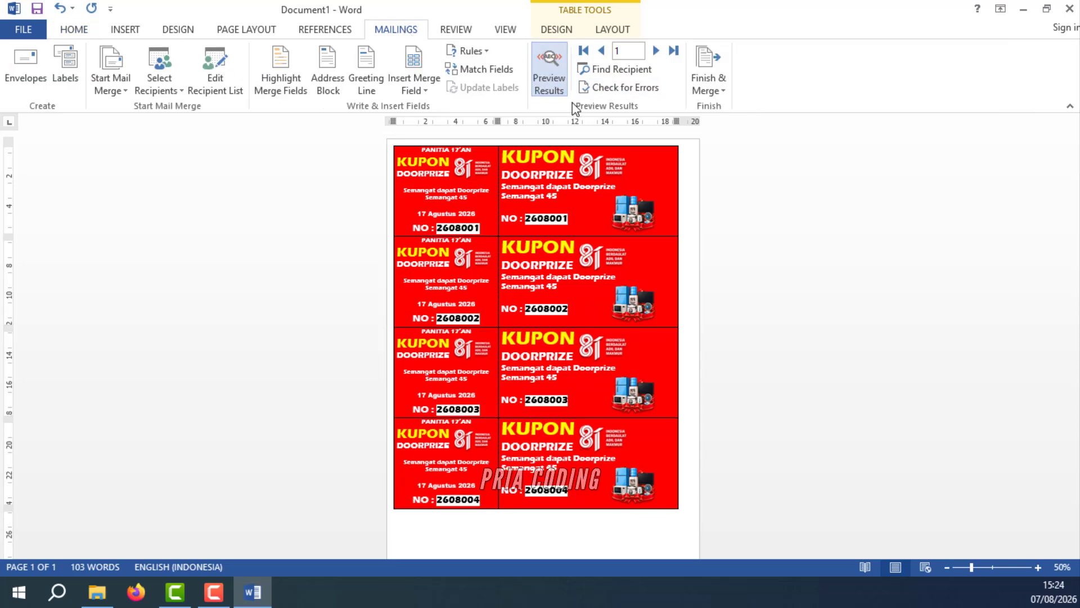
pyautogui.scroll(-1, 681, 355)
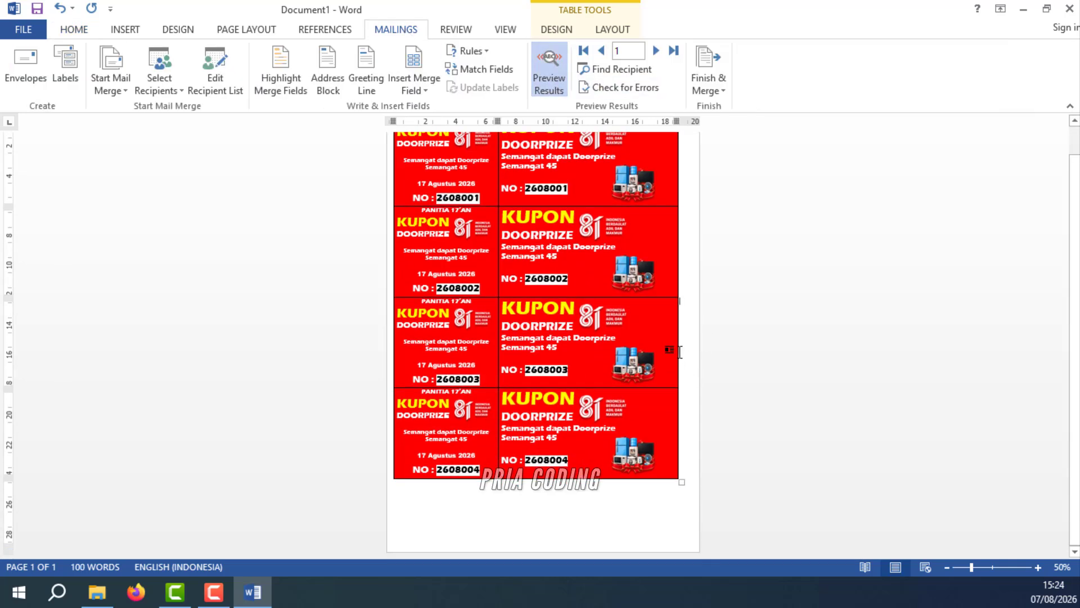
# Preview the coupon codes for several following records, return to the first record, and switch back to showing the merge fields.
pyautogui.click(656, 51)
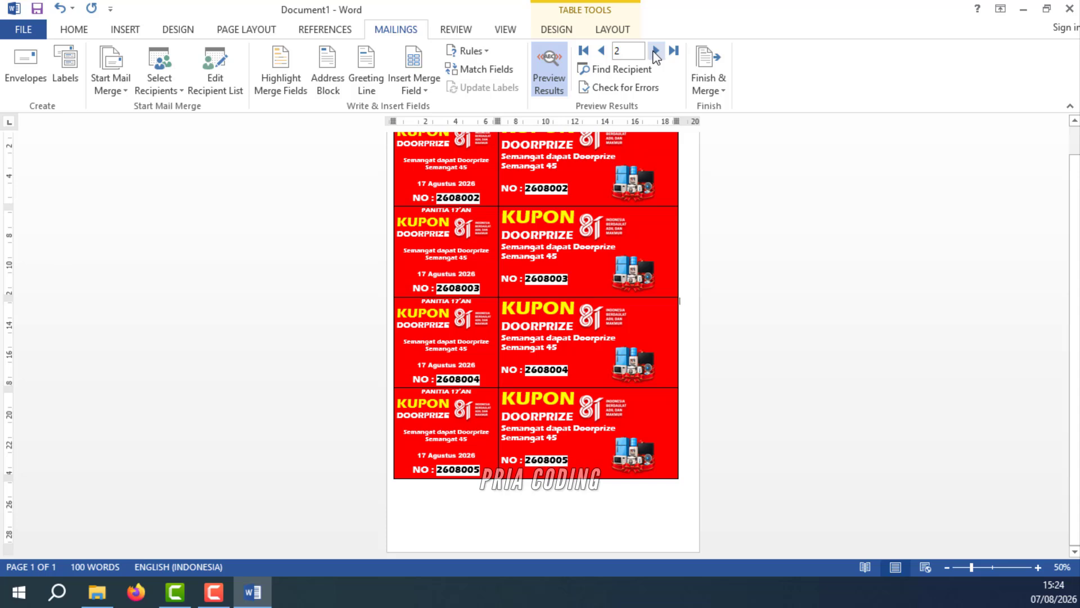
pyautogui.click(655, 52)
pyautogui.click(655, 52)
pyautogui.click(655, 52)
pyautogui.click(584, 50)
pyautogui.scroll(1, 678, 397)
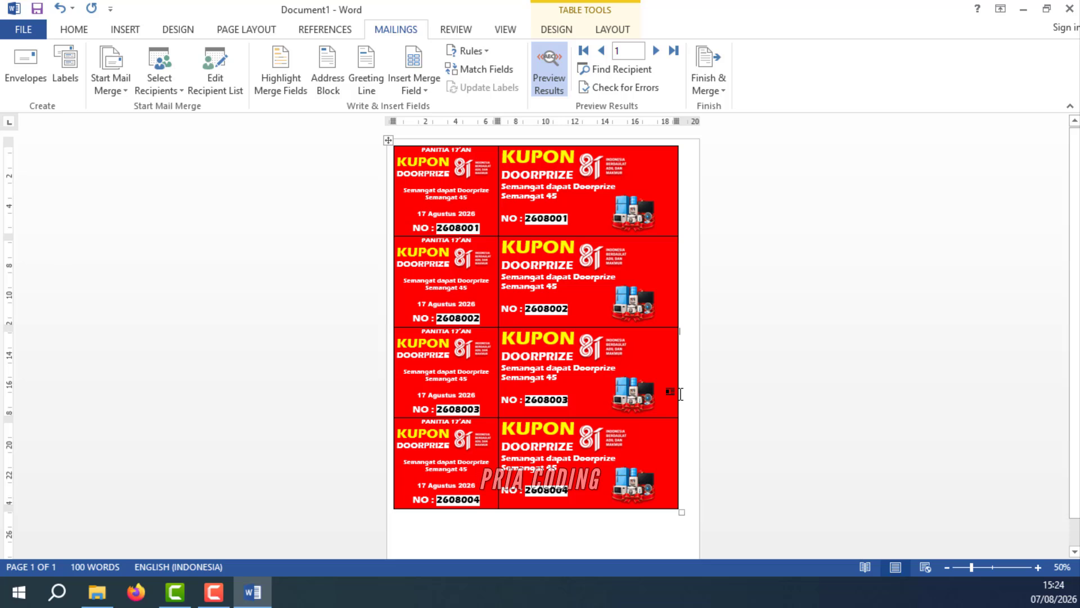
pyautogui.click(557, 75)
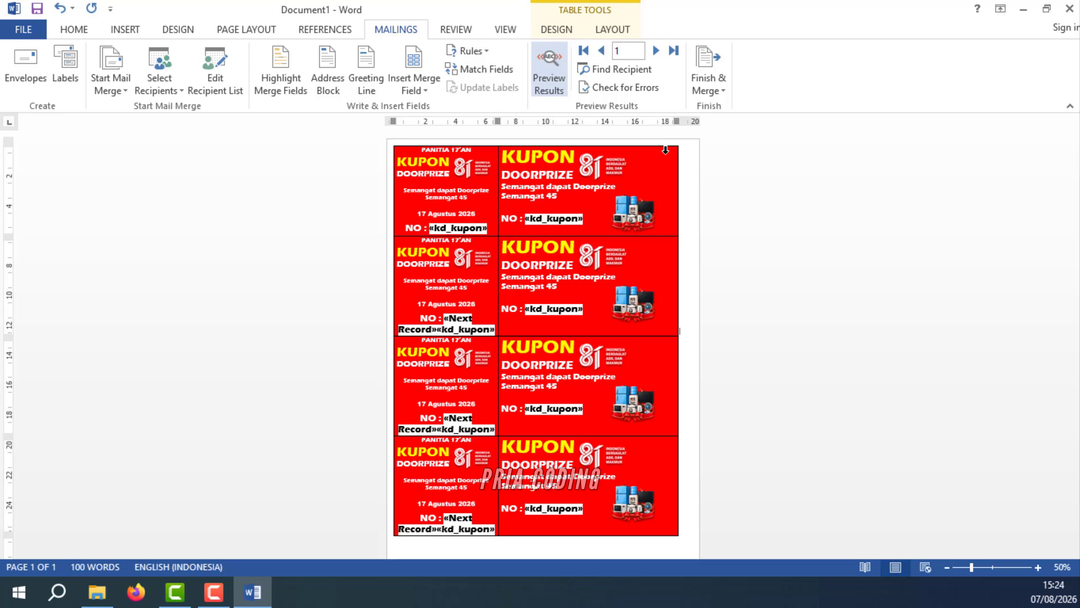
# Merge all records into a new editable document and look through its coupon pages.
pyautogui.click(711, 88)
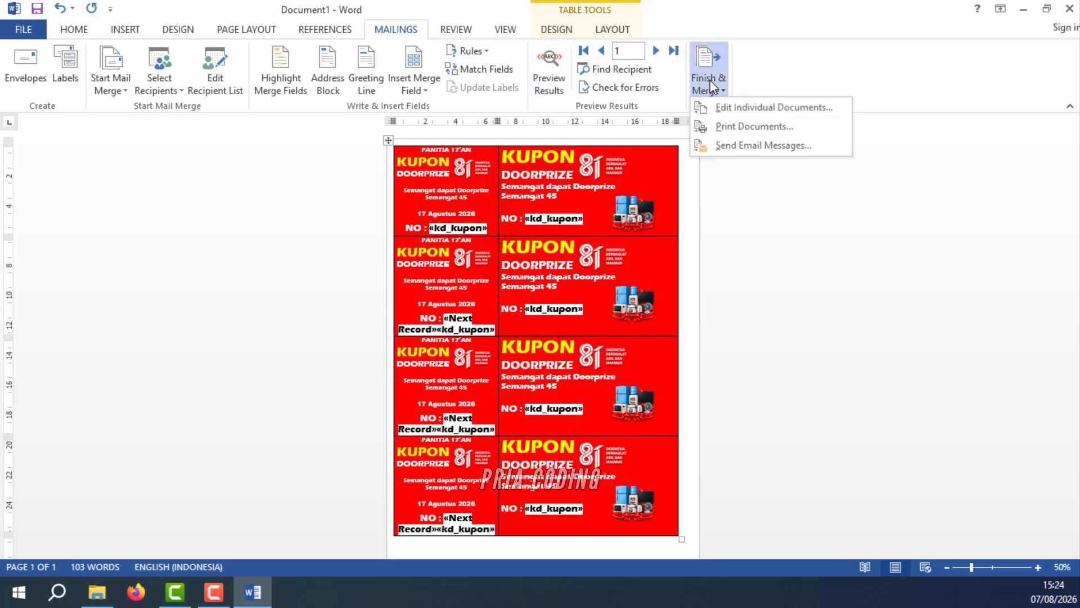
pyautogui.click(744, 109)
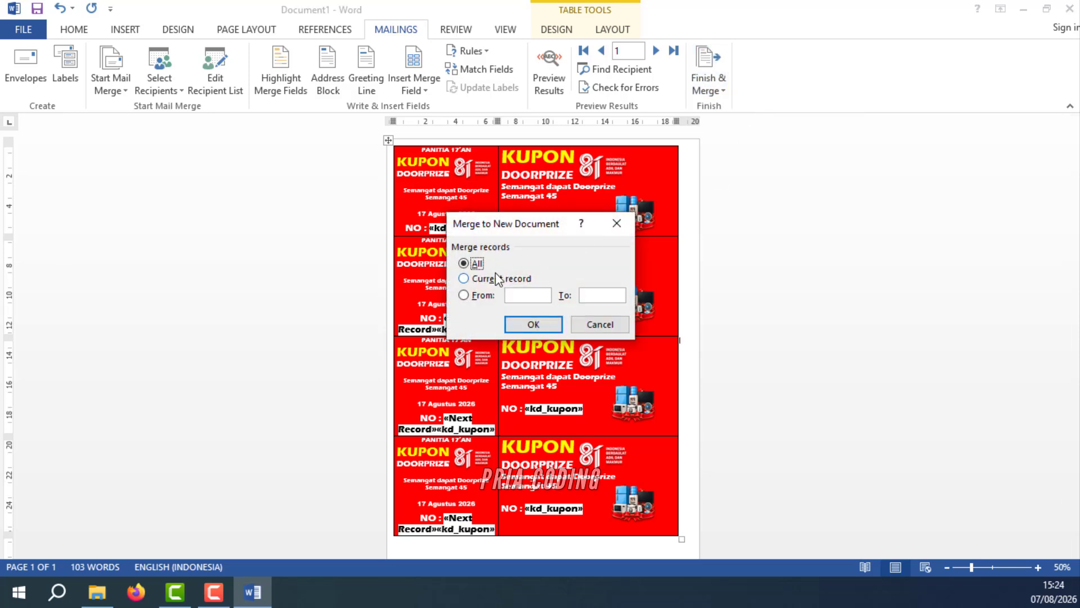
pyautogui.click(529, 325)
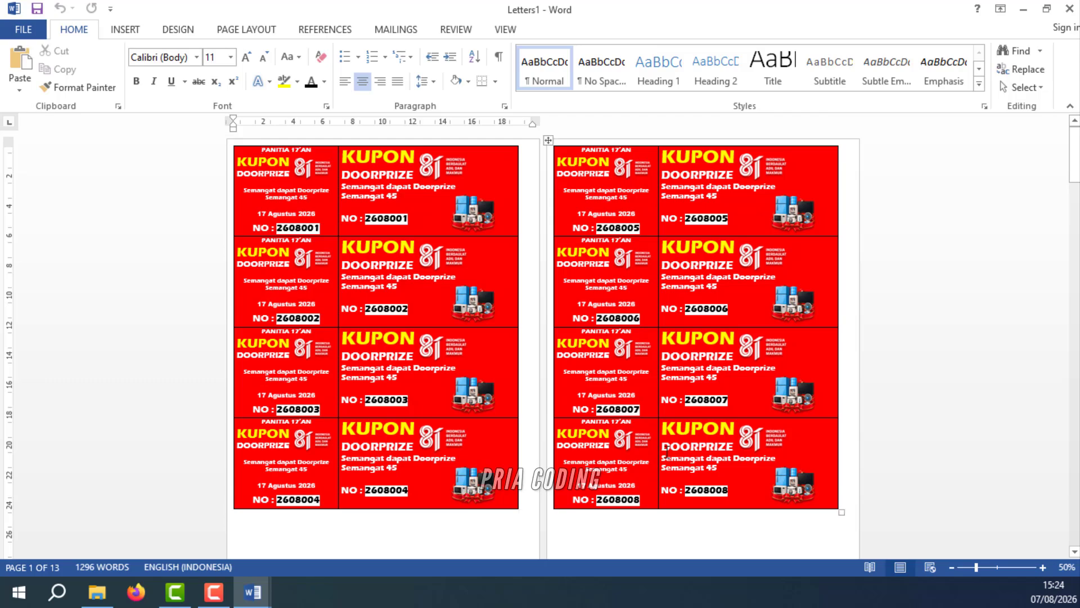
pyautogui.scroll(-3, 450, 461)
pyautogui.scroll(-15, 479, 462)
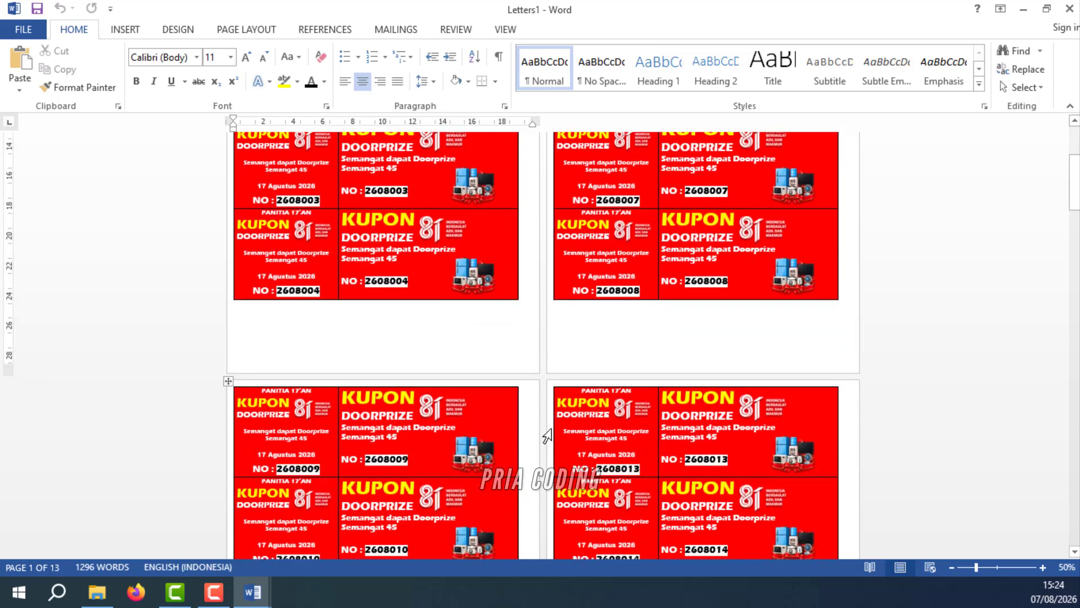
pyautogui.scroll(15, 666, 412)
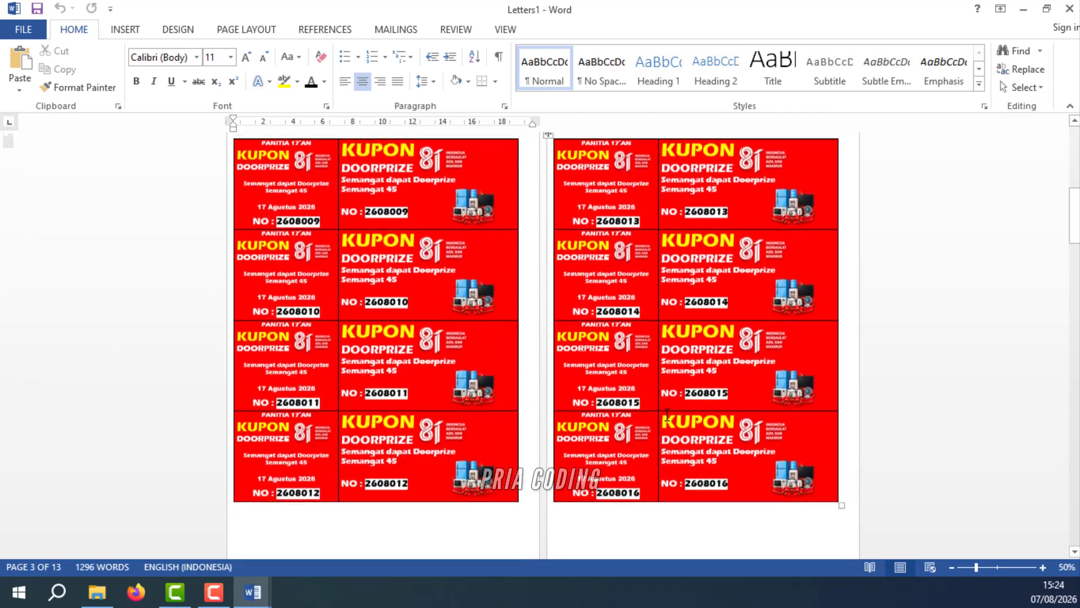